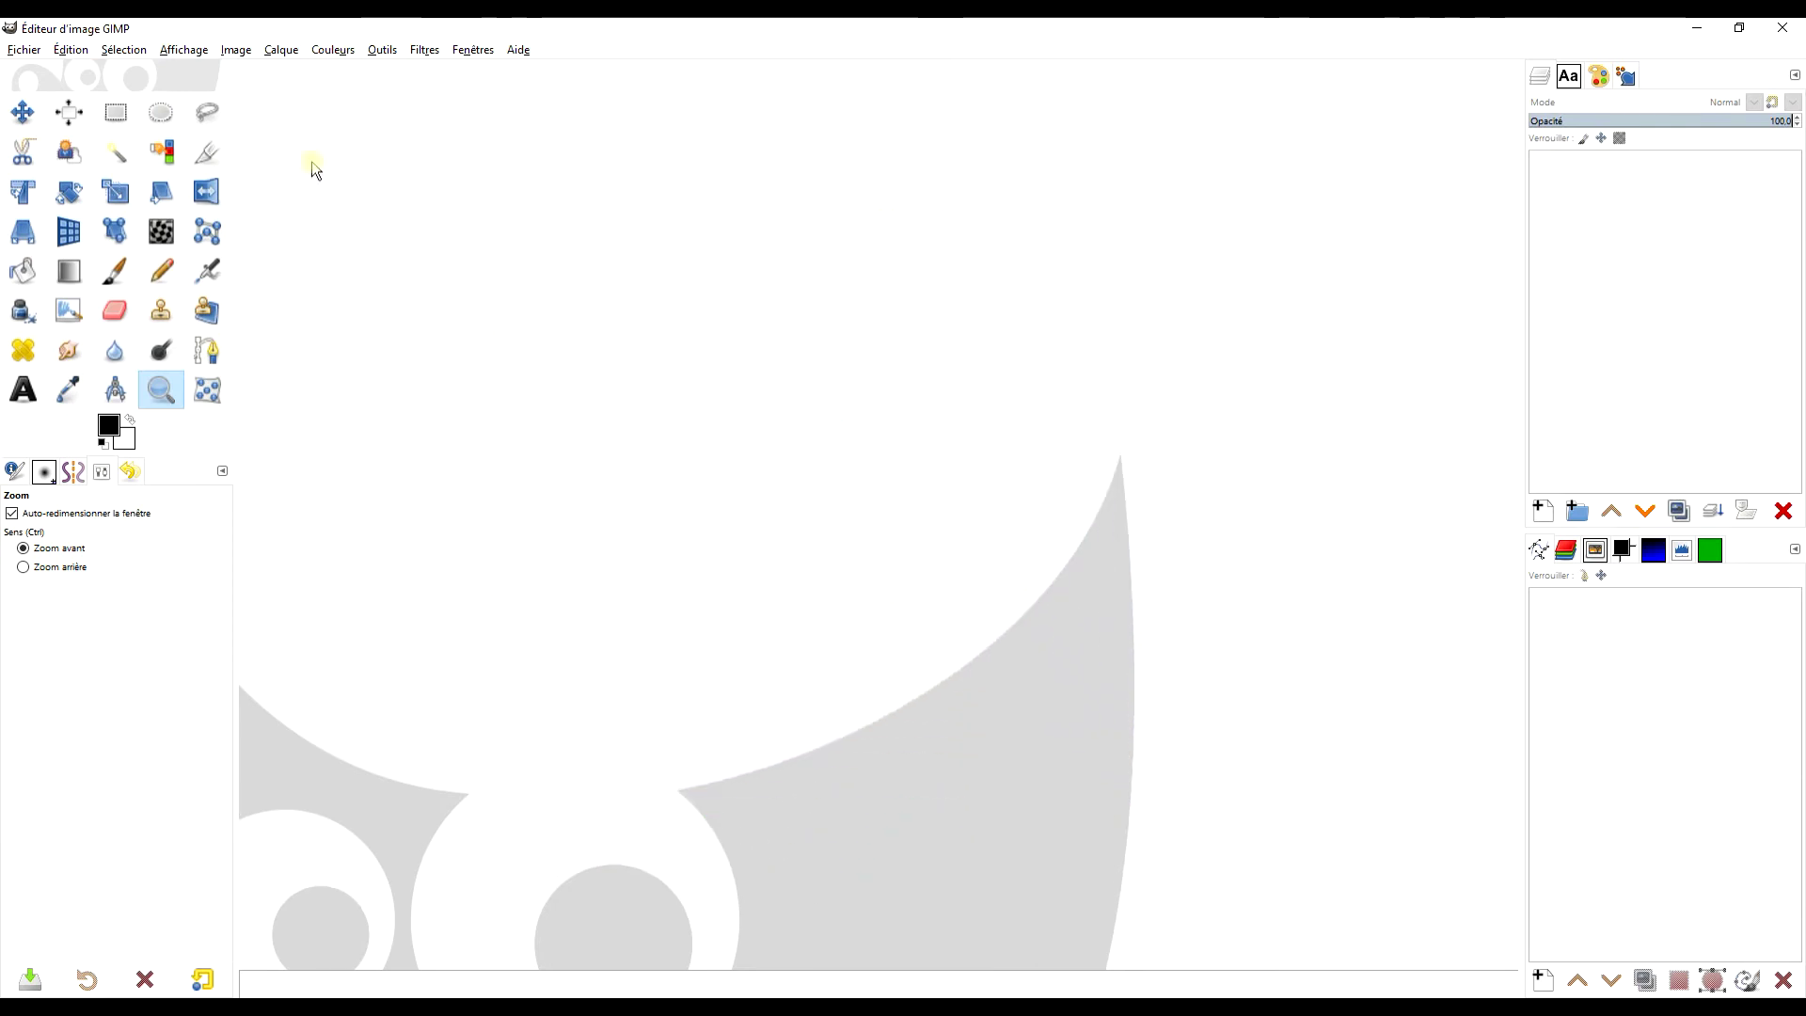
Open all eight JPG images from the montage folder as layers of a single image.
click(21, 51)
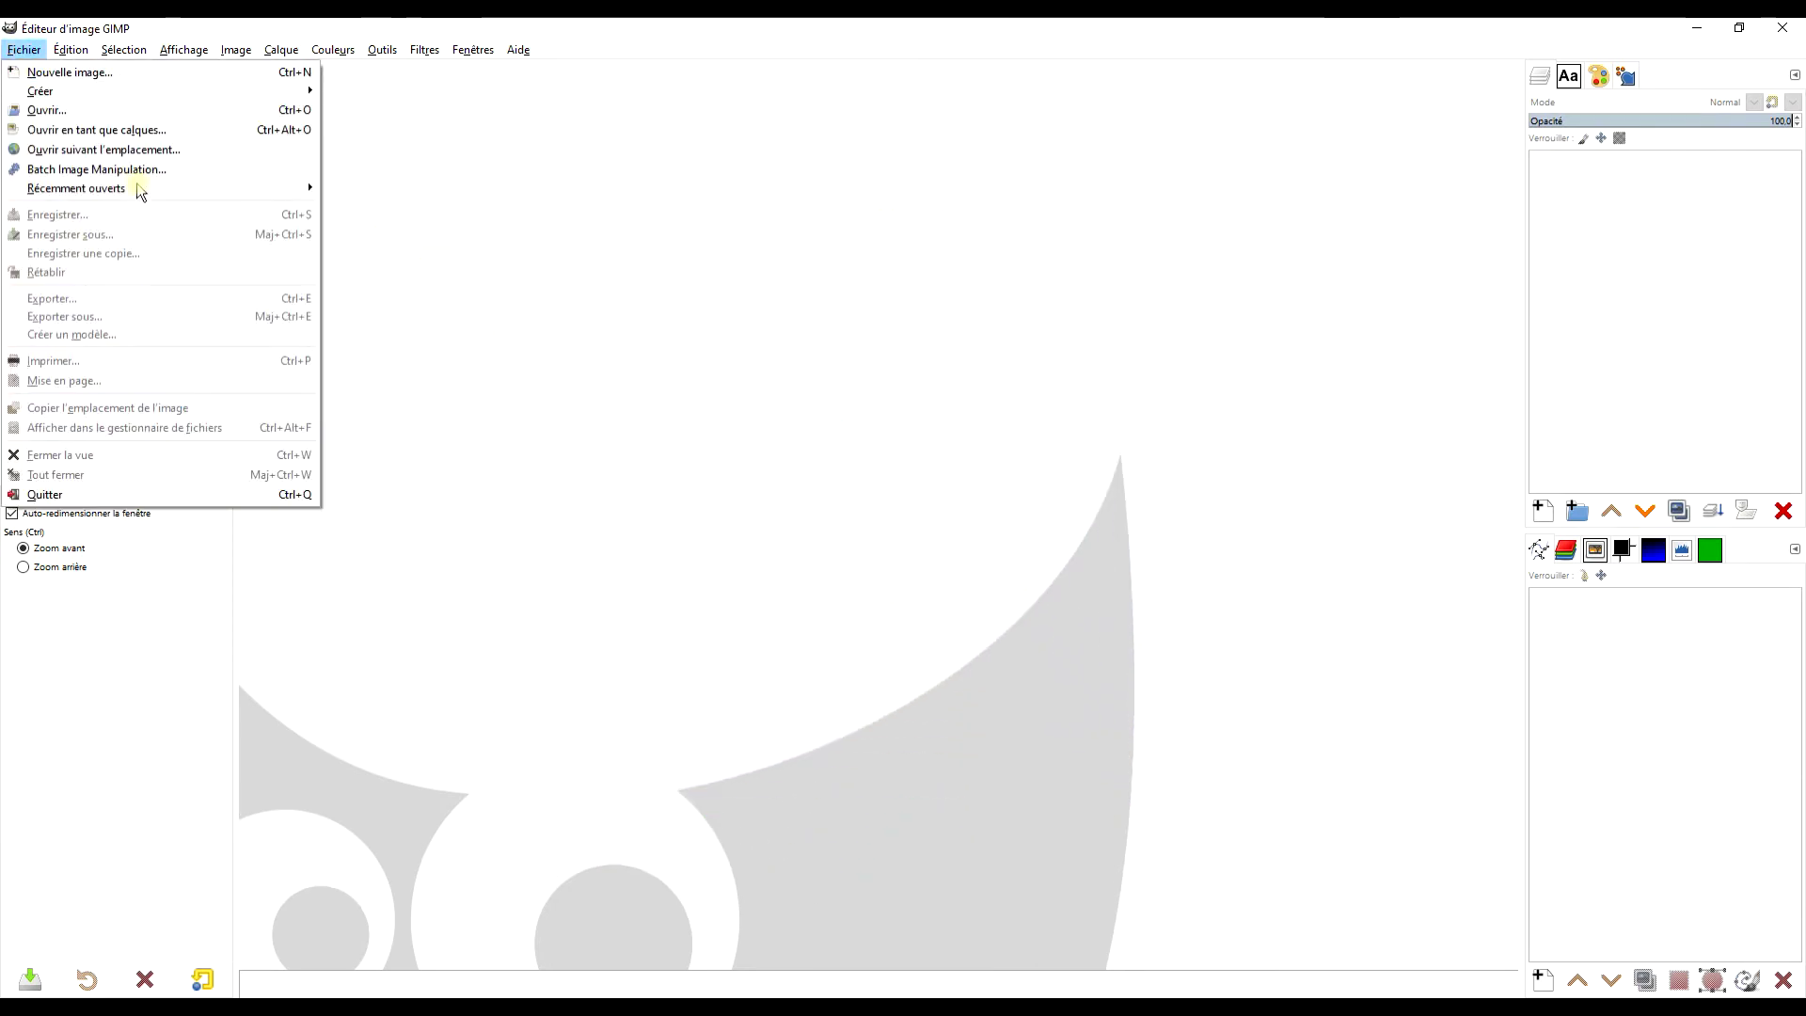
click(153, 134)
click(541, 254)
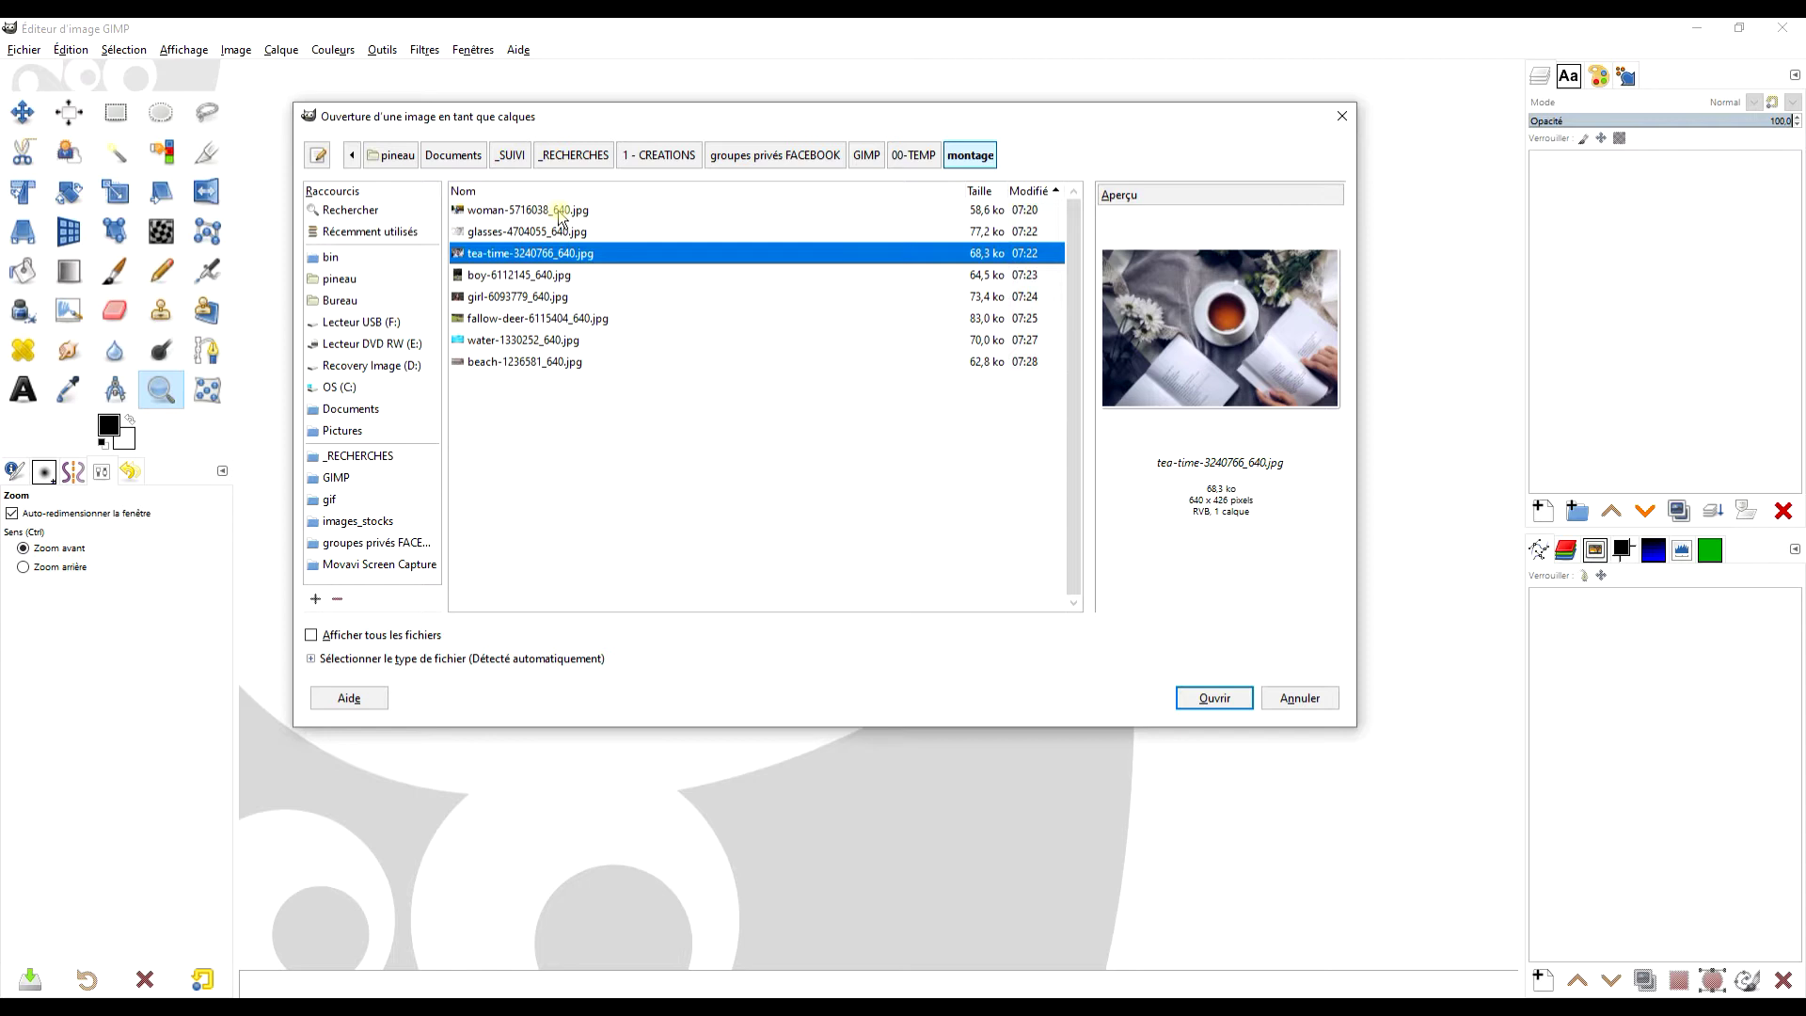
key(ctrl+a)
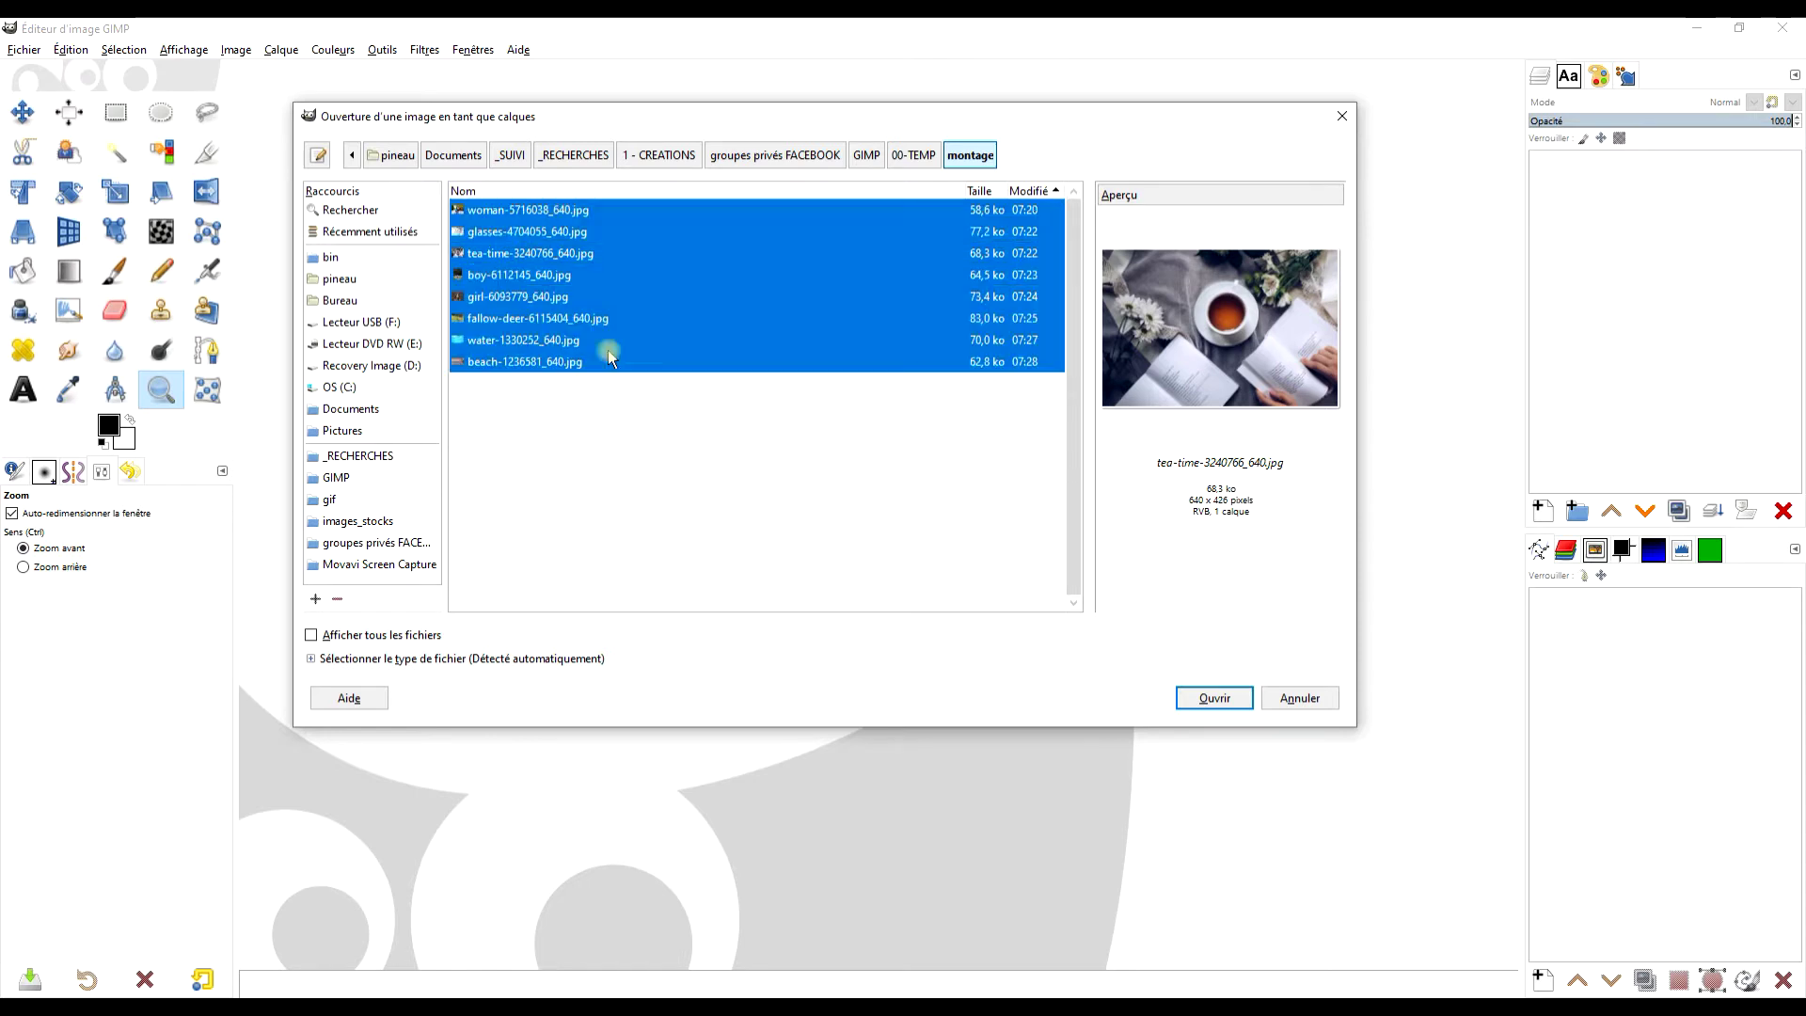
click(1215, 698)
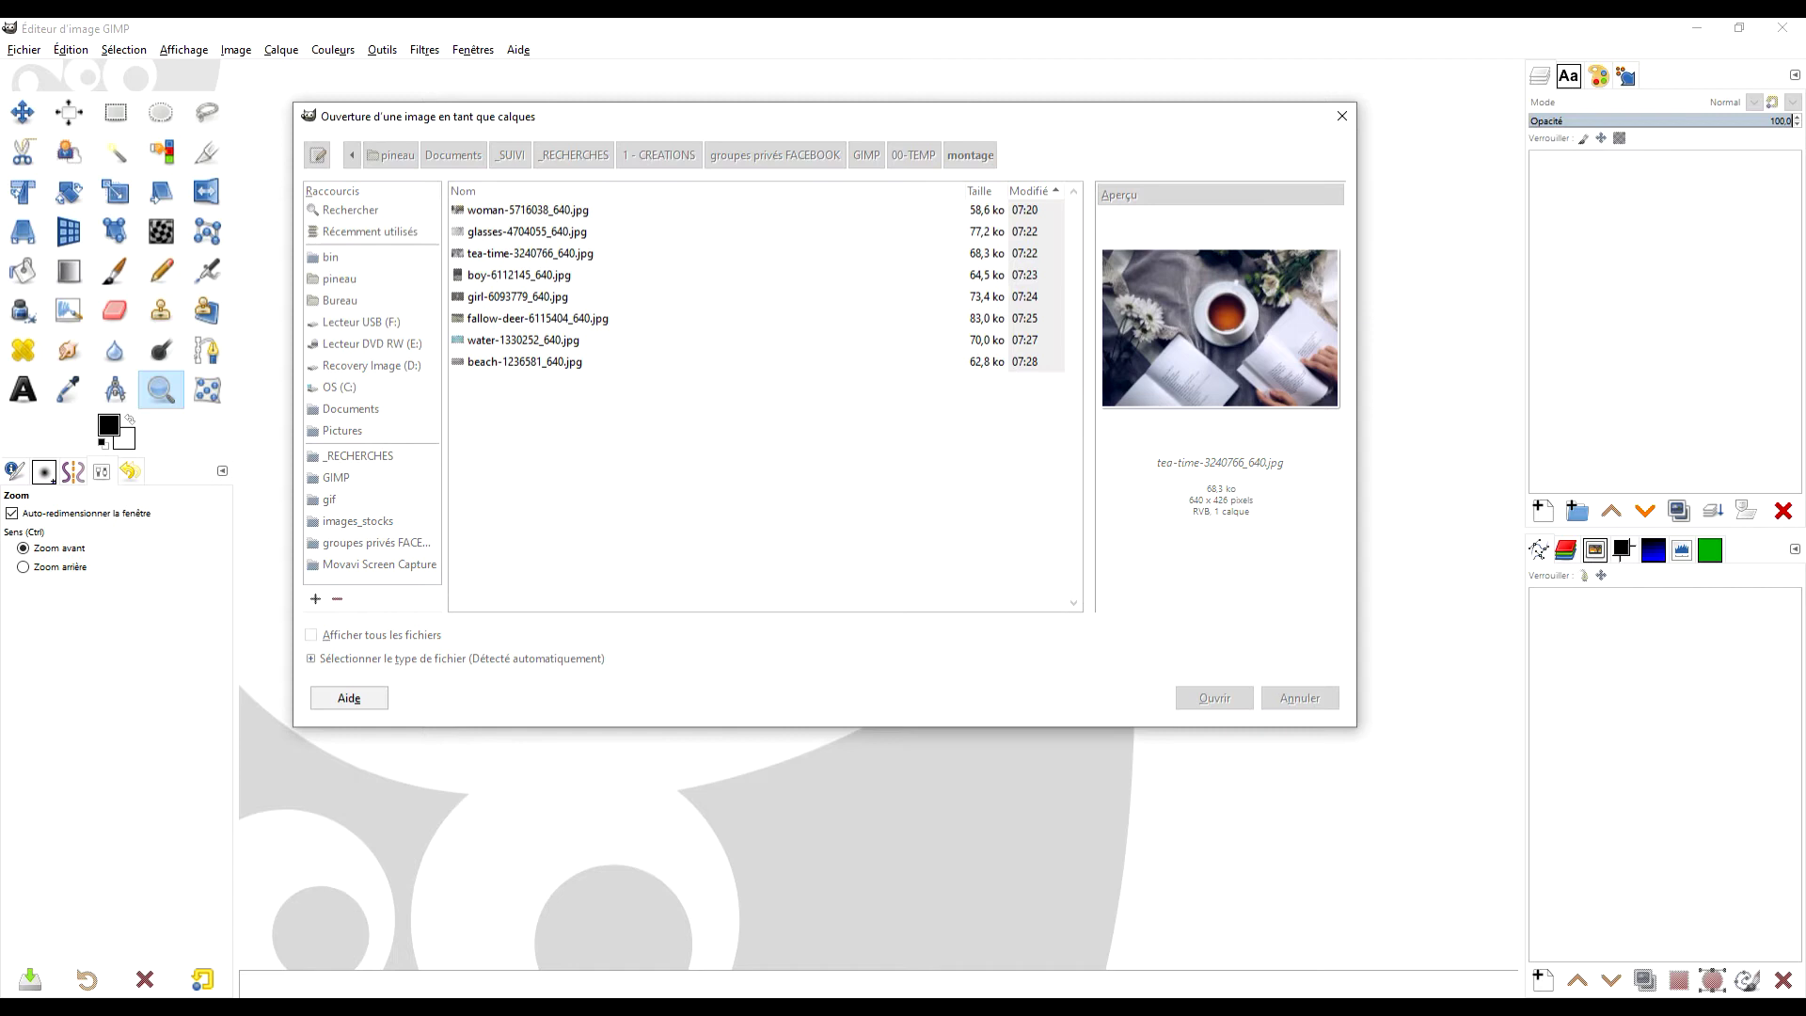
key(alt+Tab)
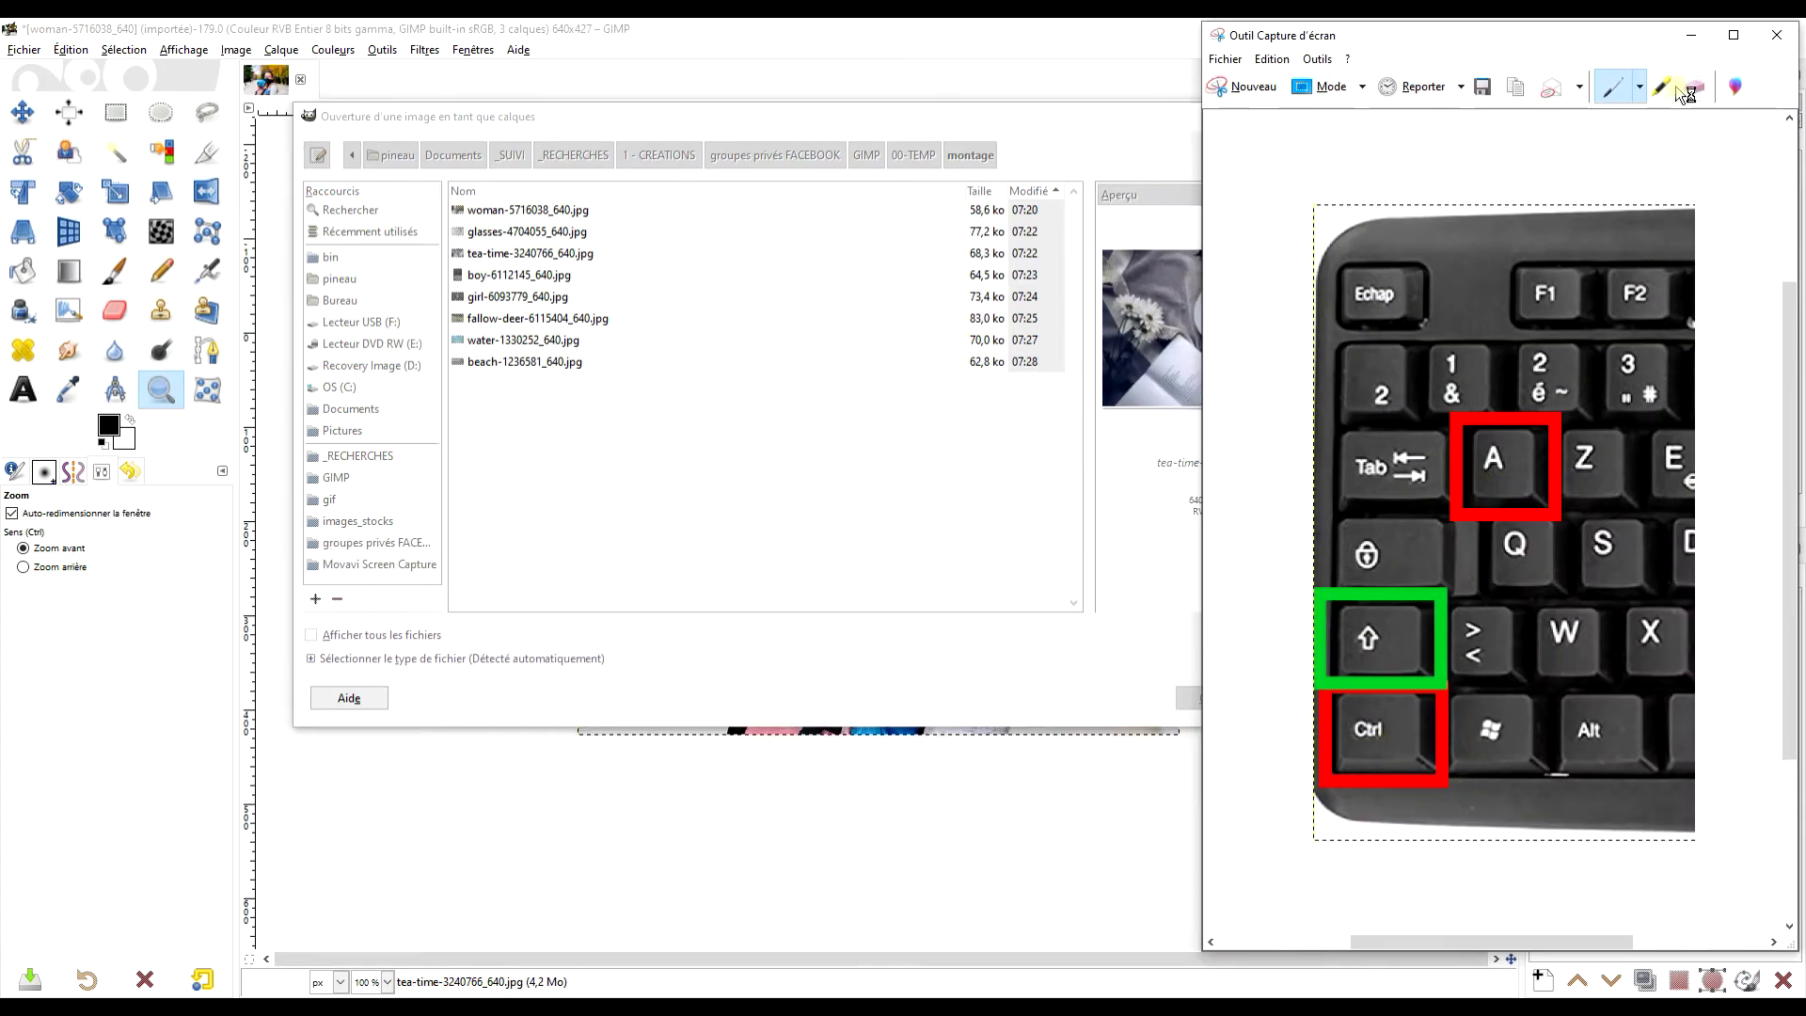
click(1690, 35)
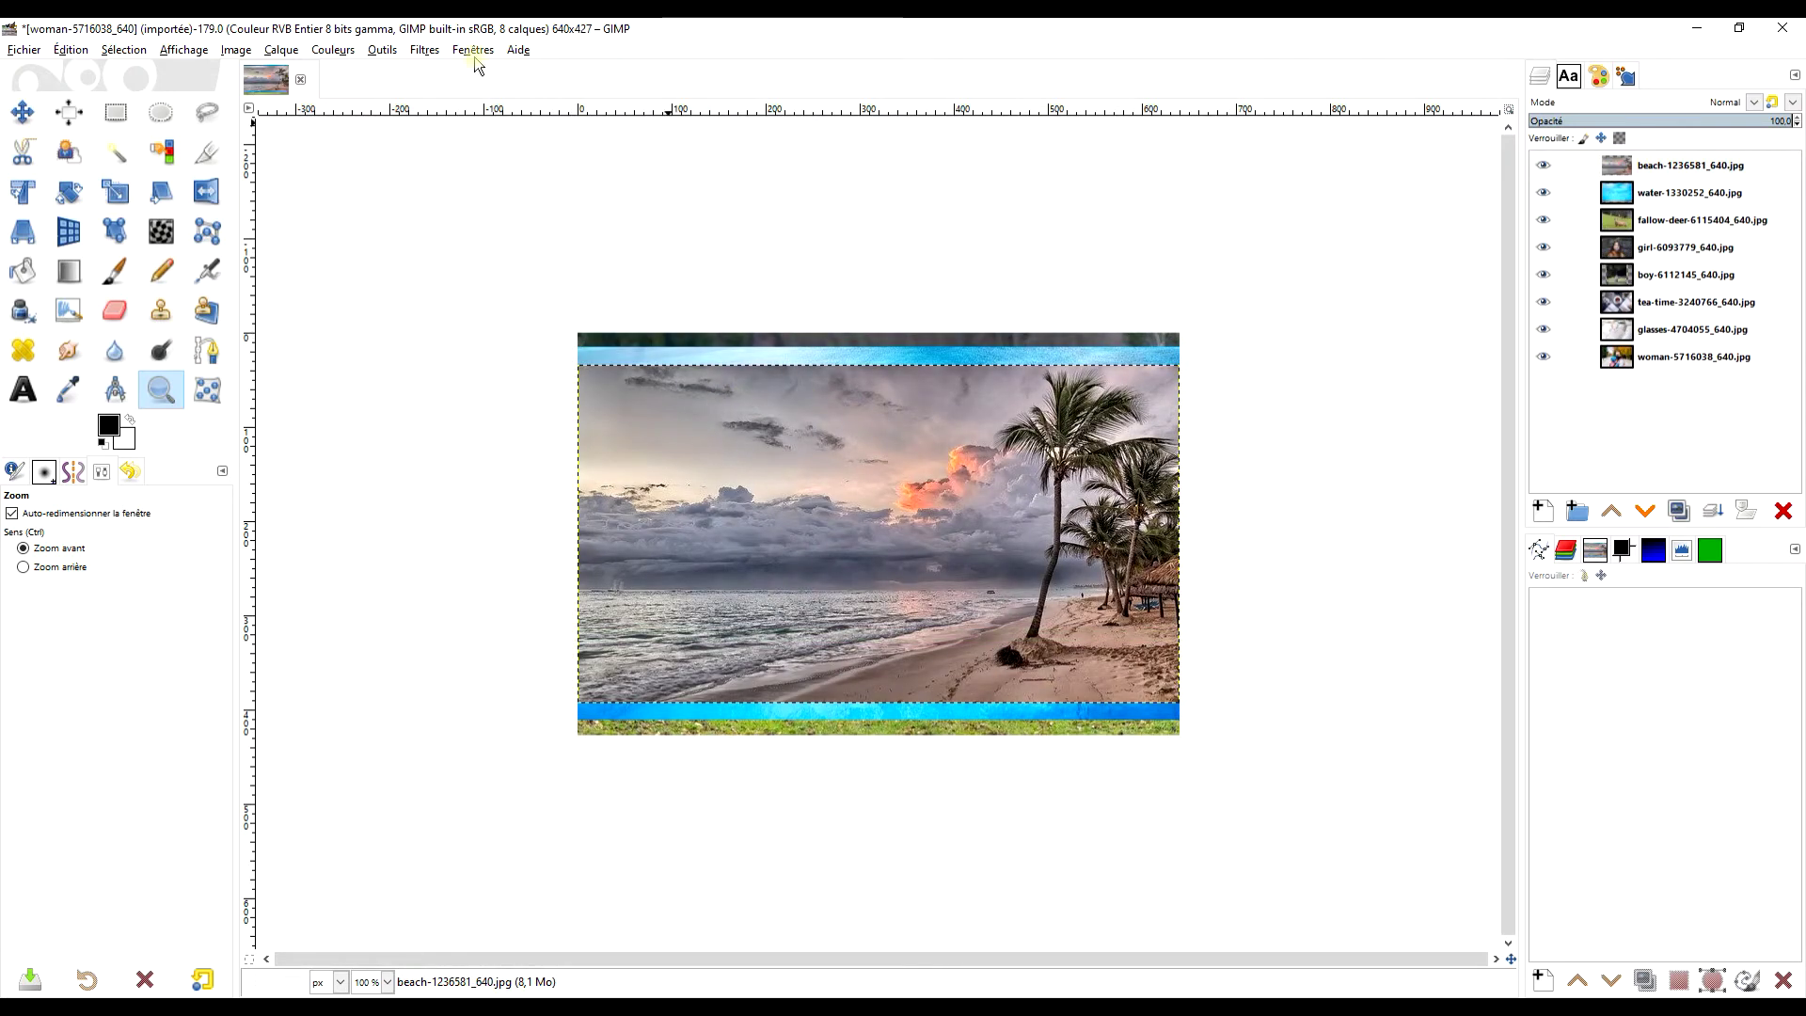
Launch the G'MIC-Qt filter on the image and search its filters for "montag".
click(425, 50)
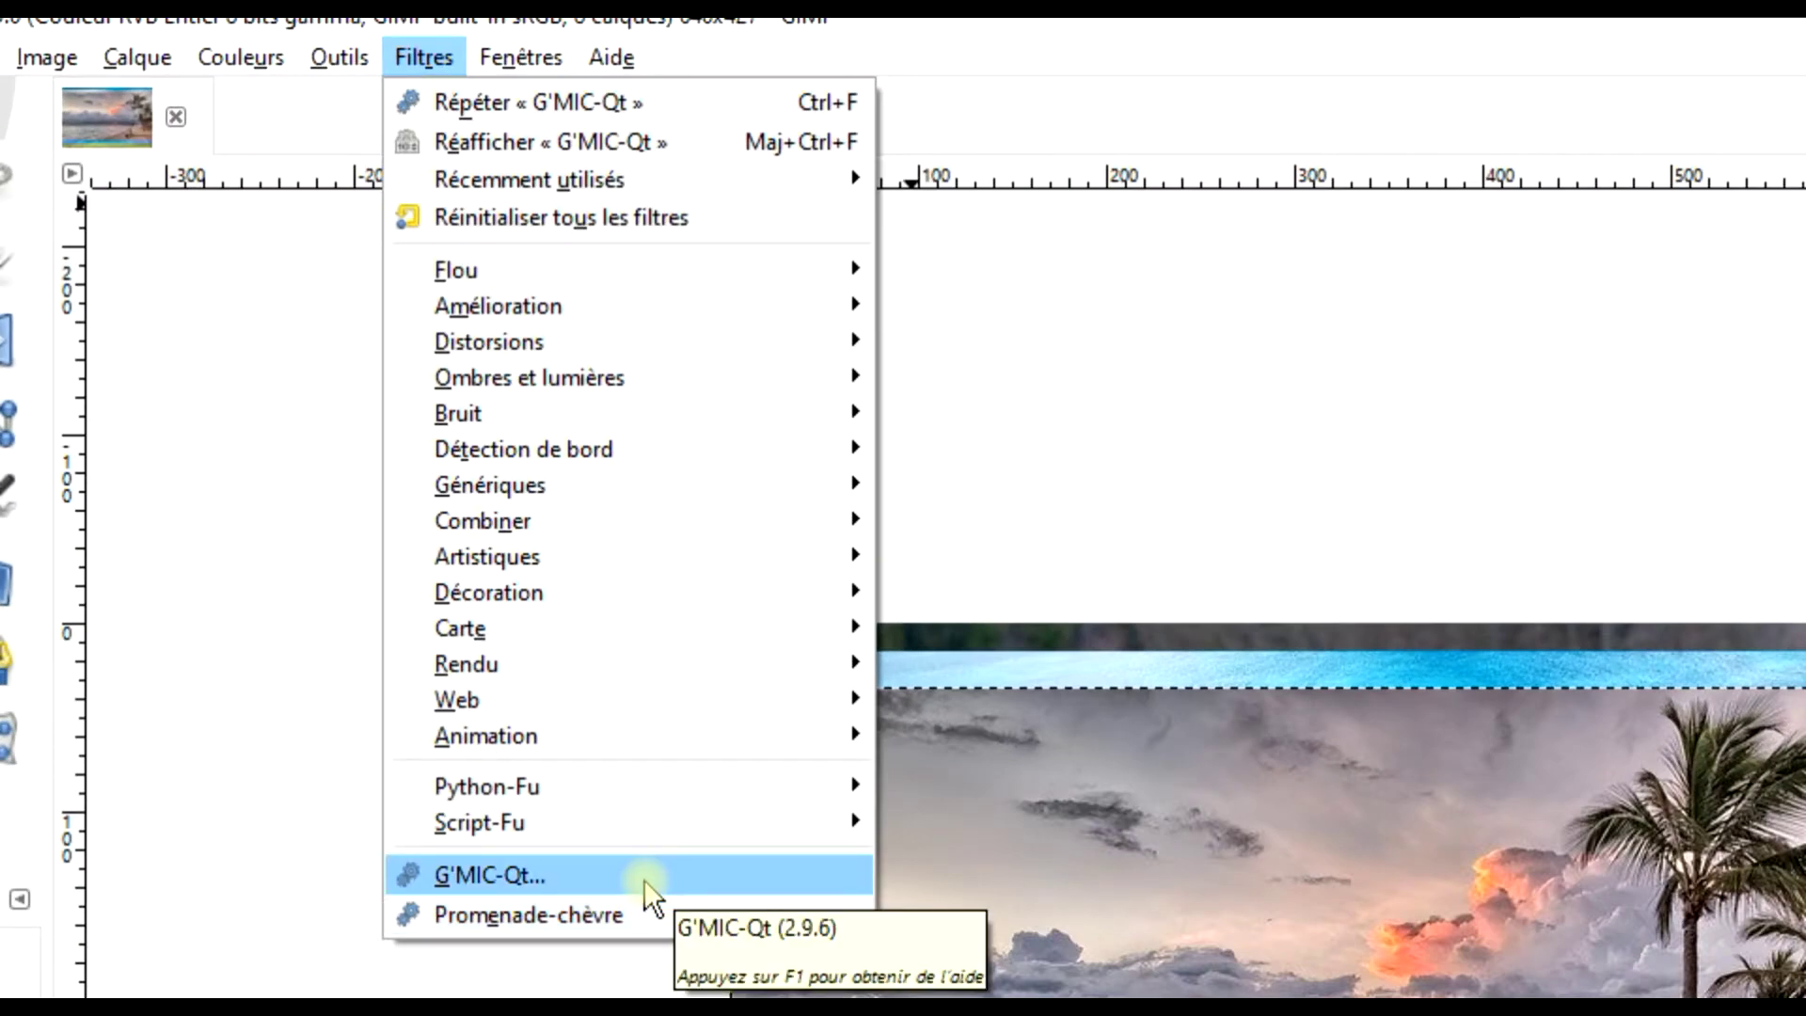
click(645, 878)
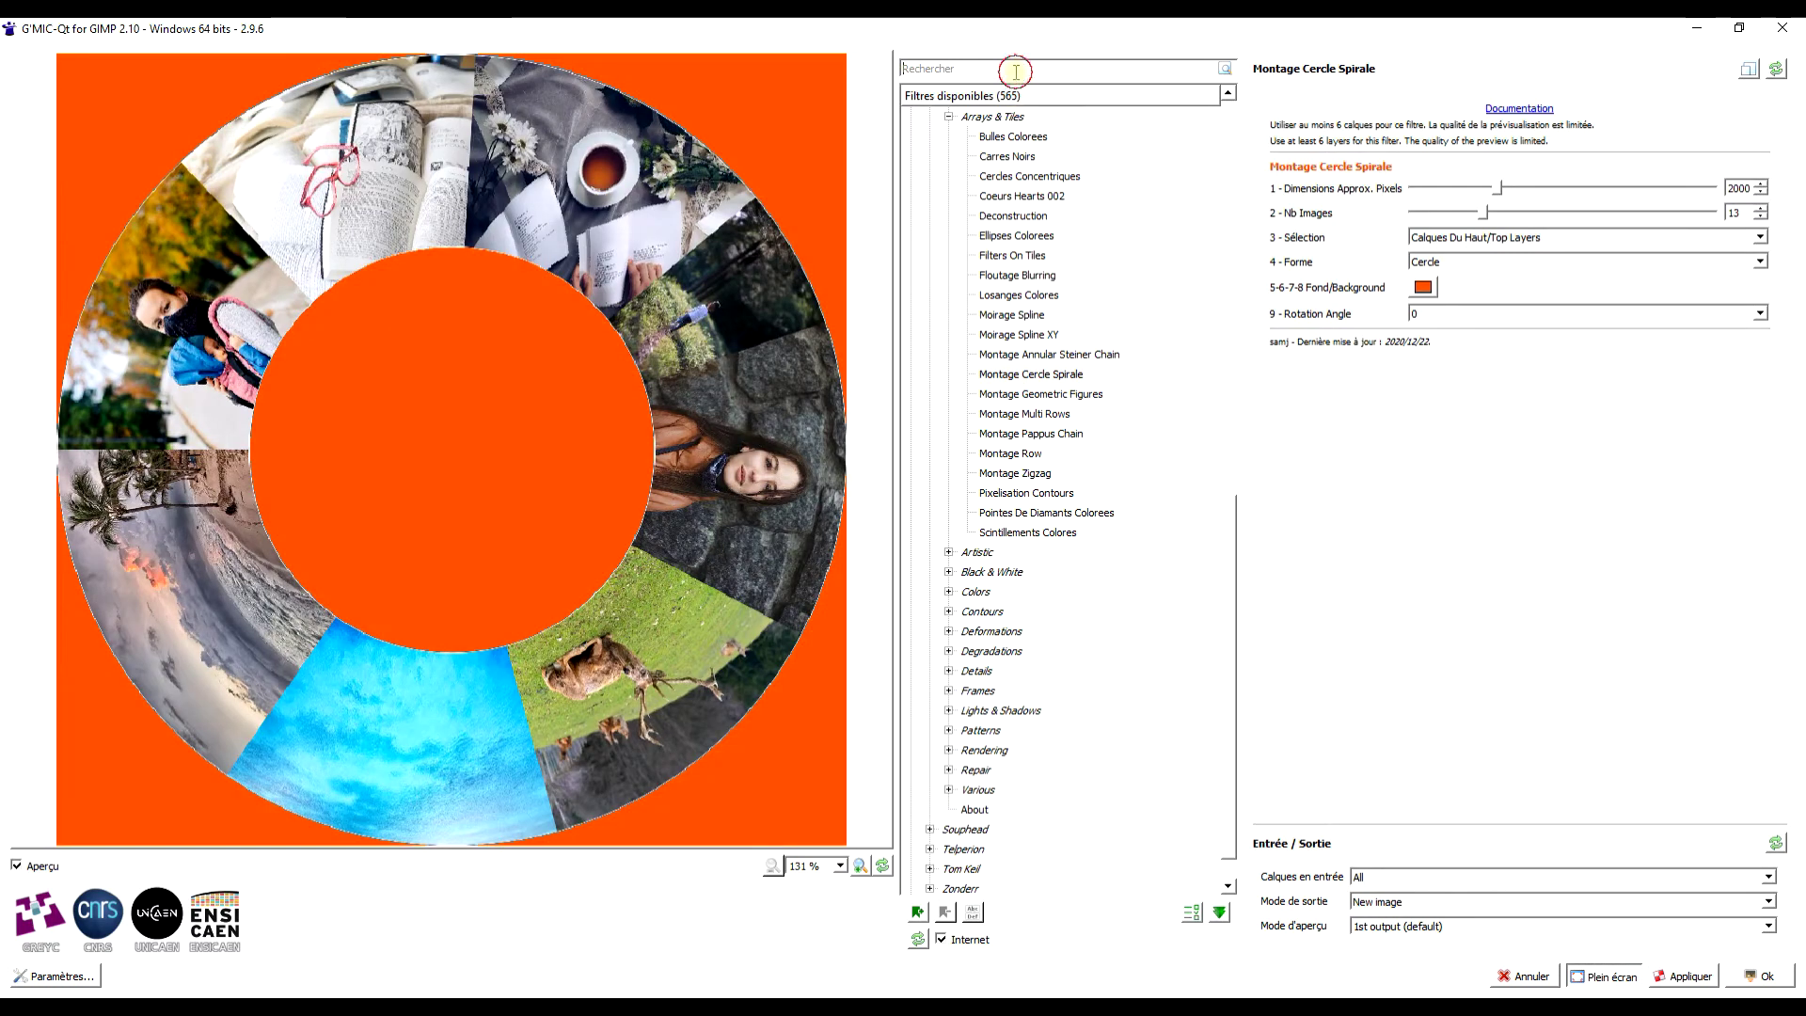
text(montag)
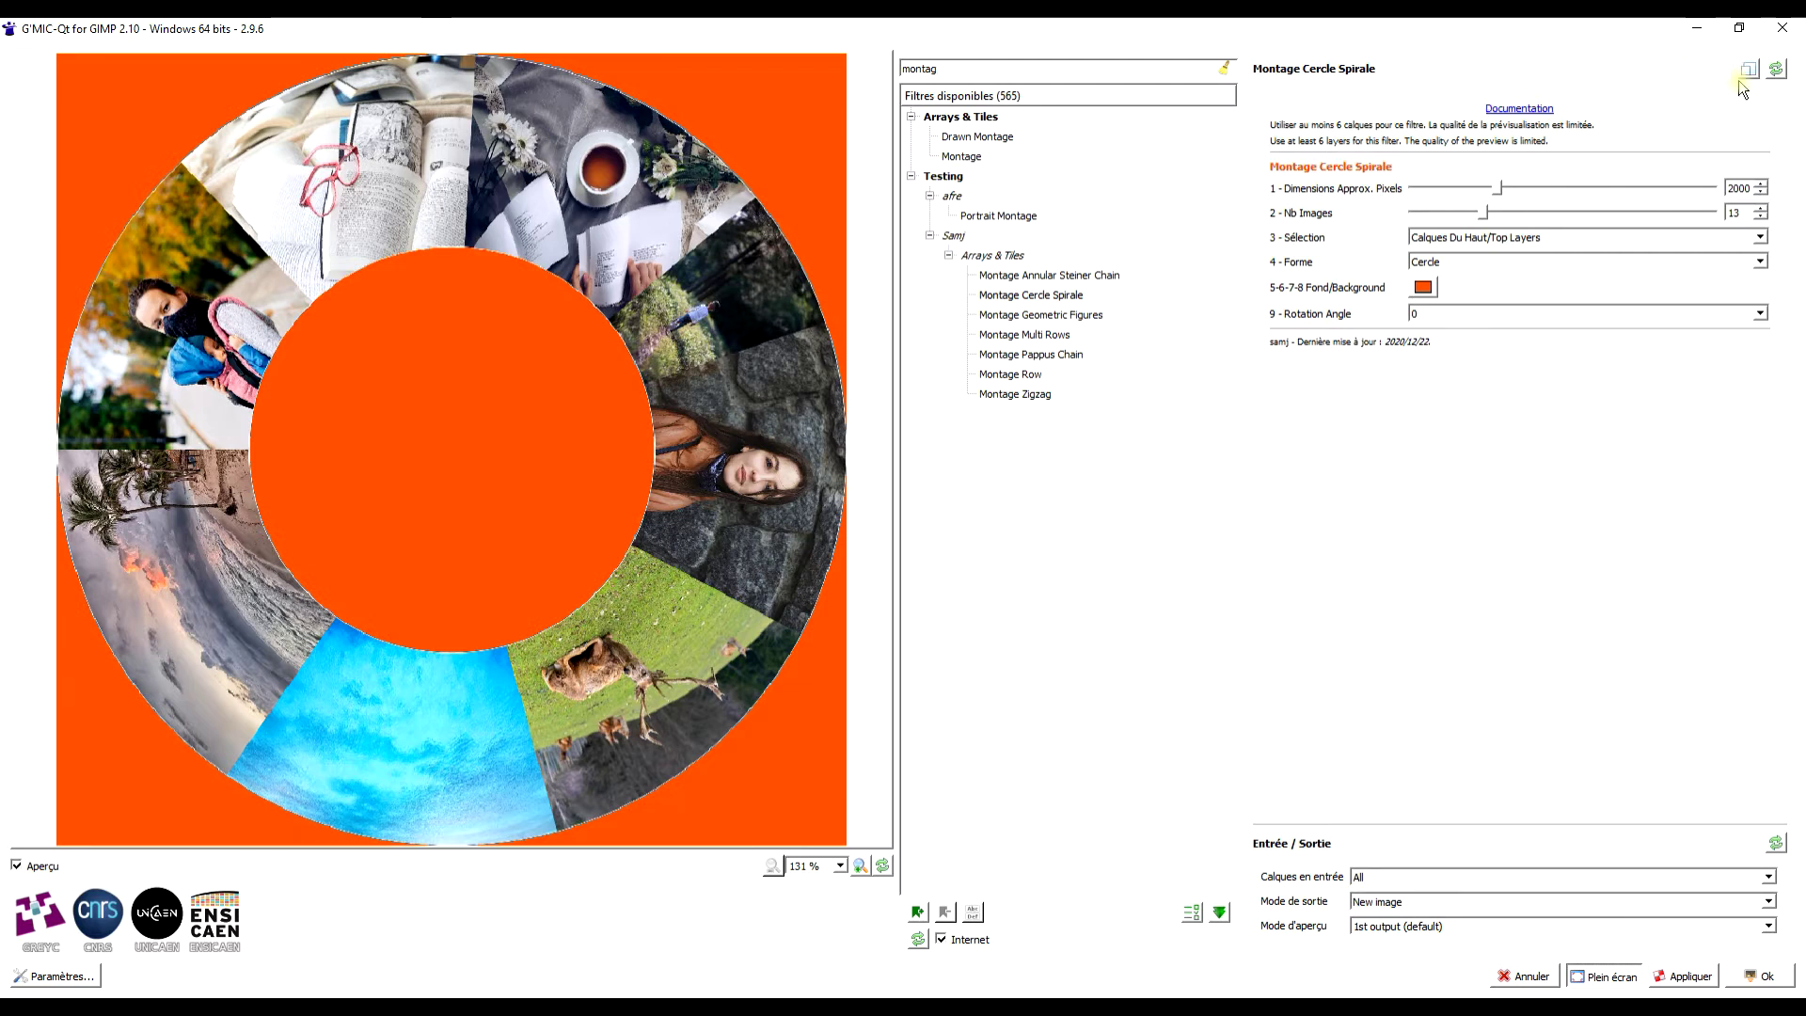
Reset the Montage Cercle Spirale parameters and input/output settings to their defaults, with the input layers set to All.
click(1776, 69)
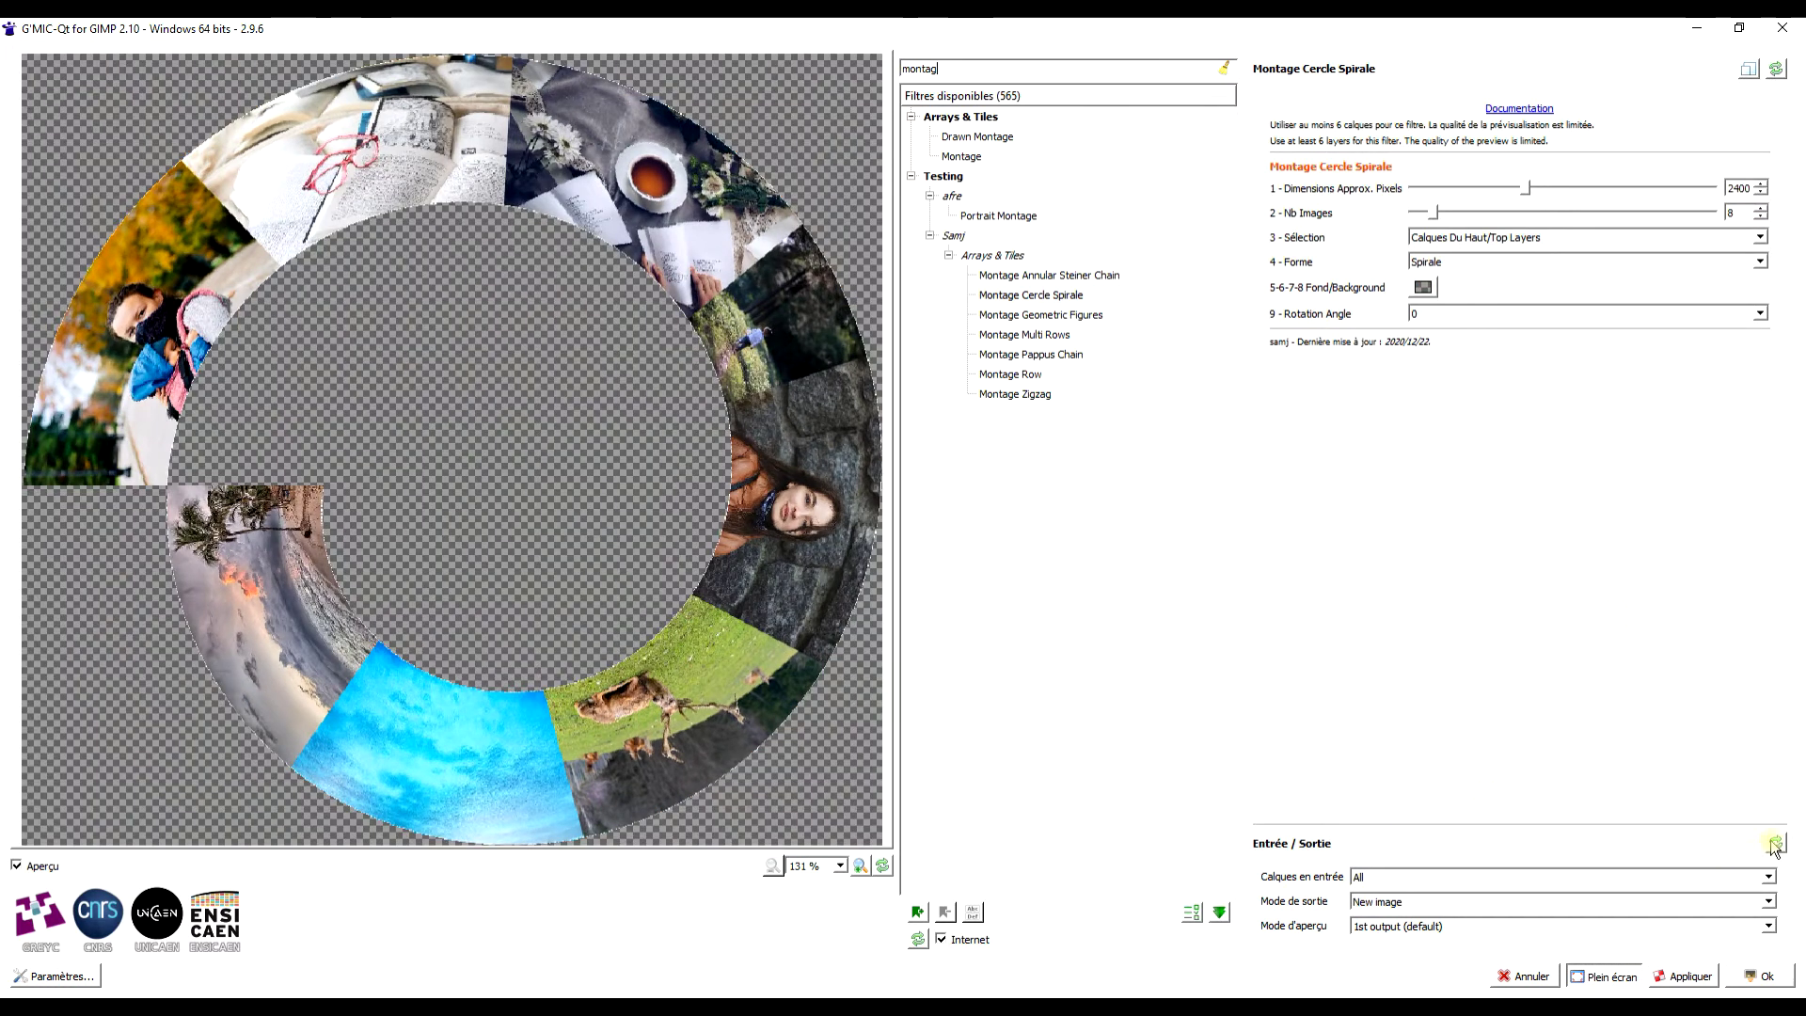
click(1774, 845)
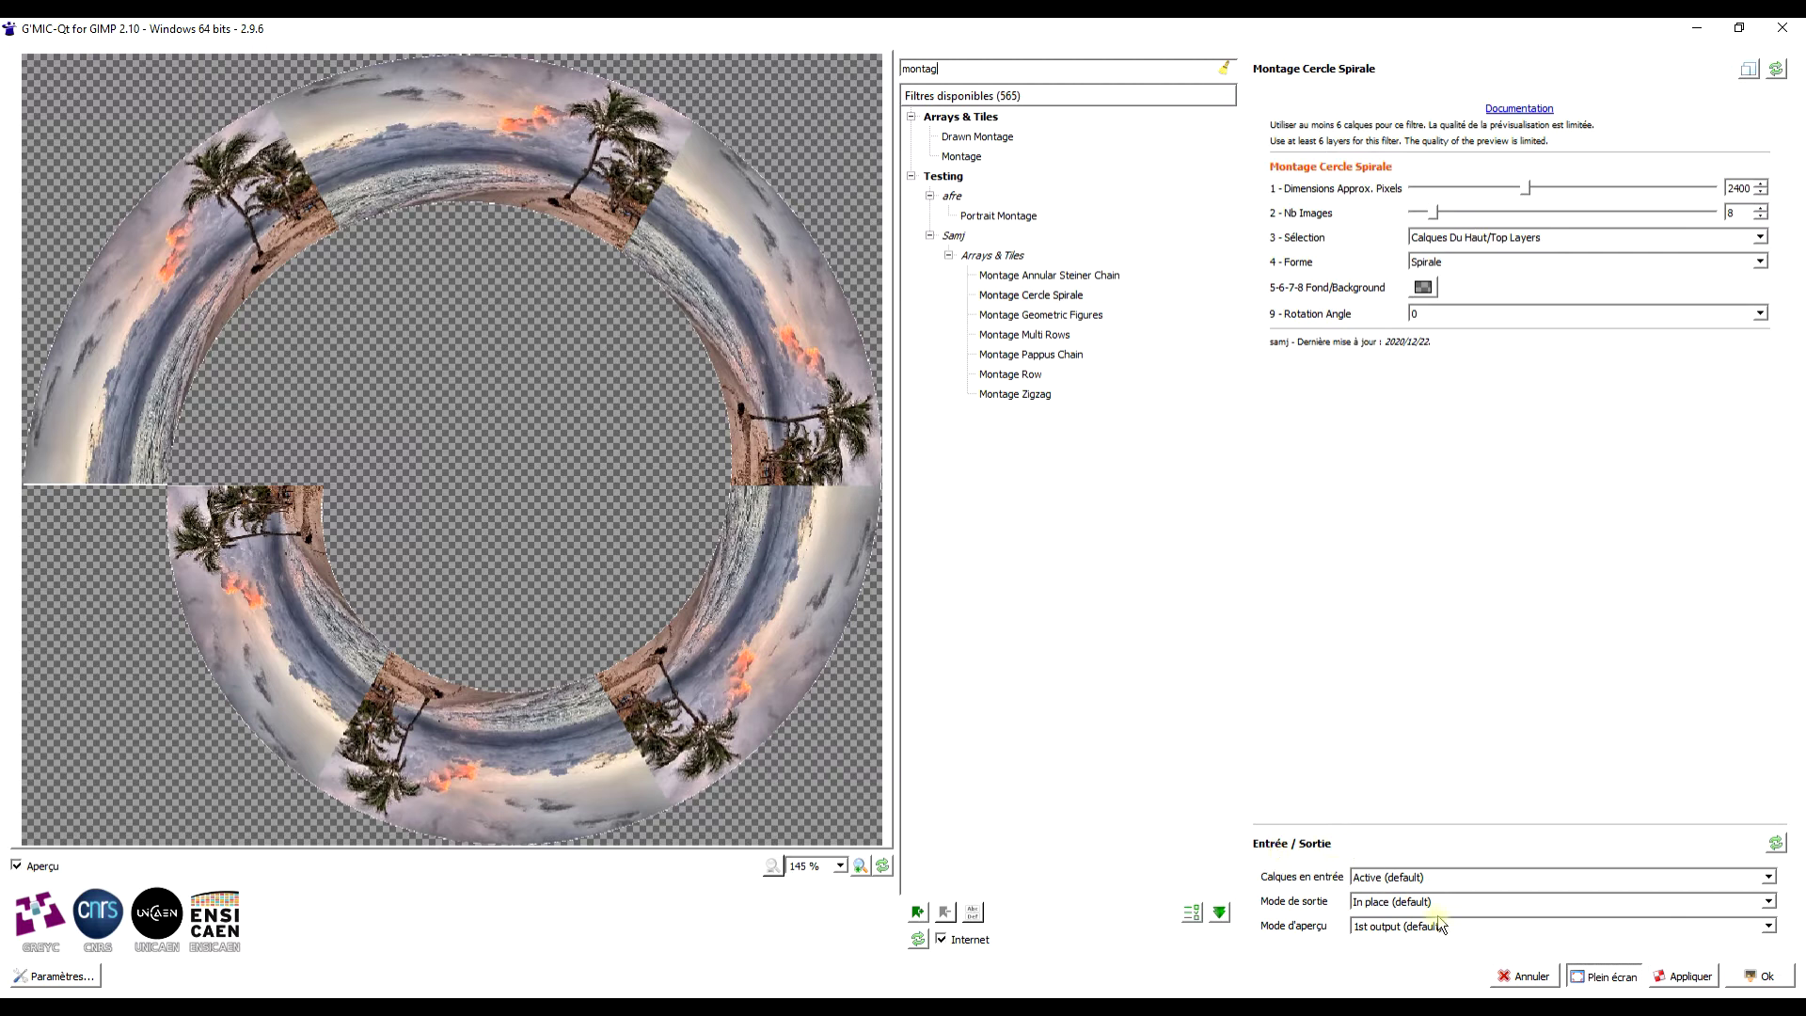
click(1431, 884)
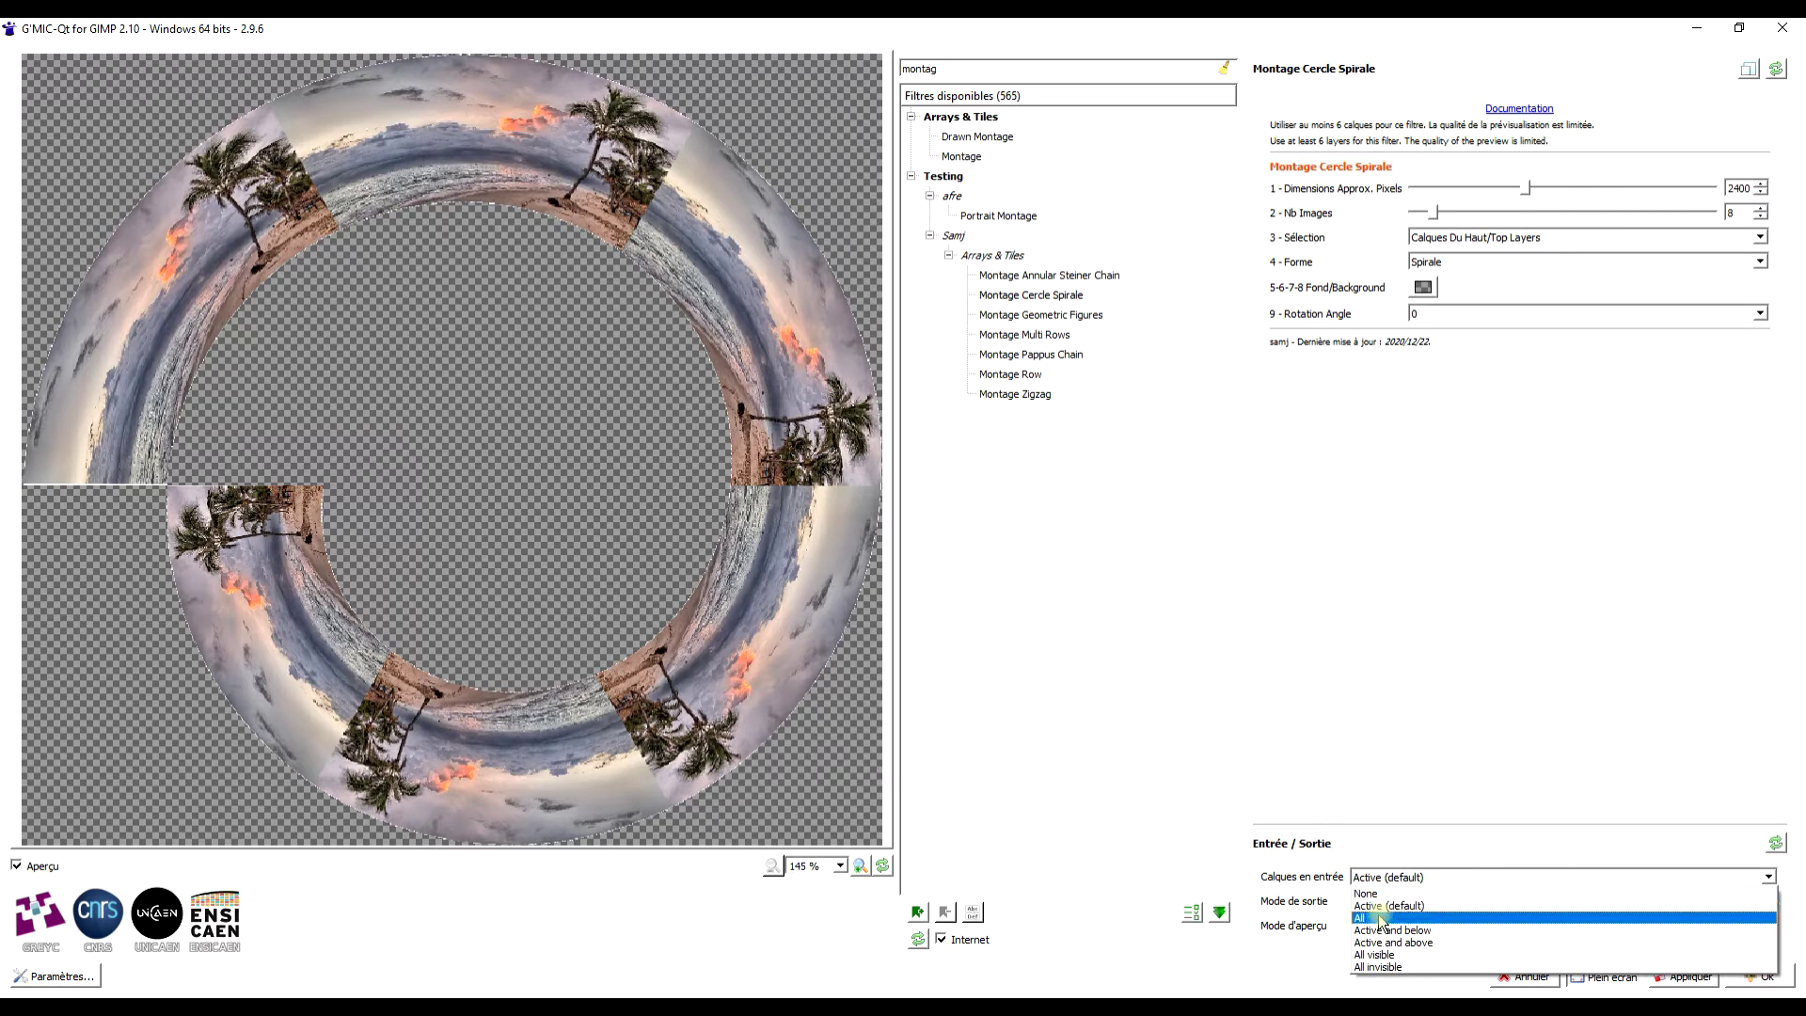
click(1393, 894)
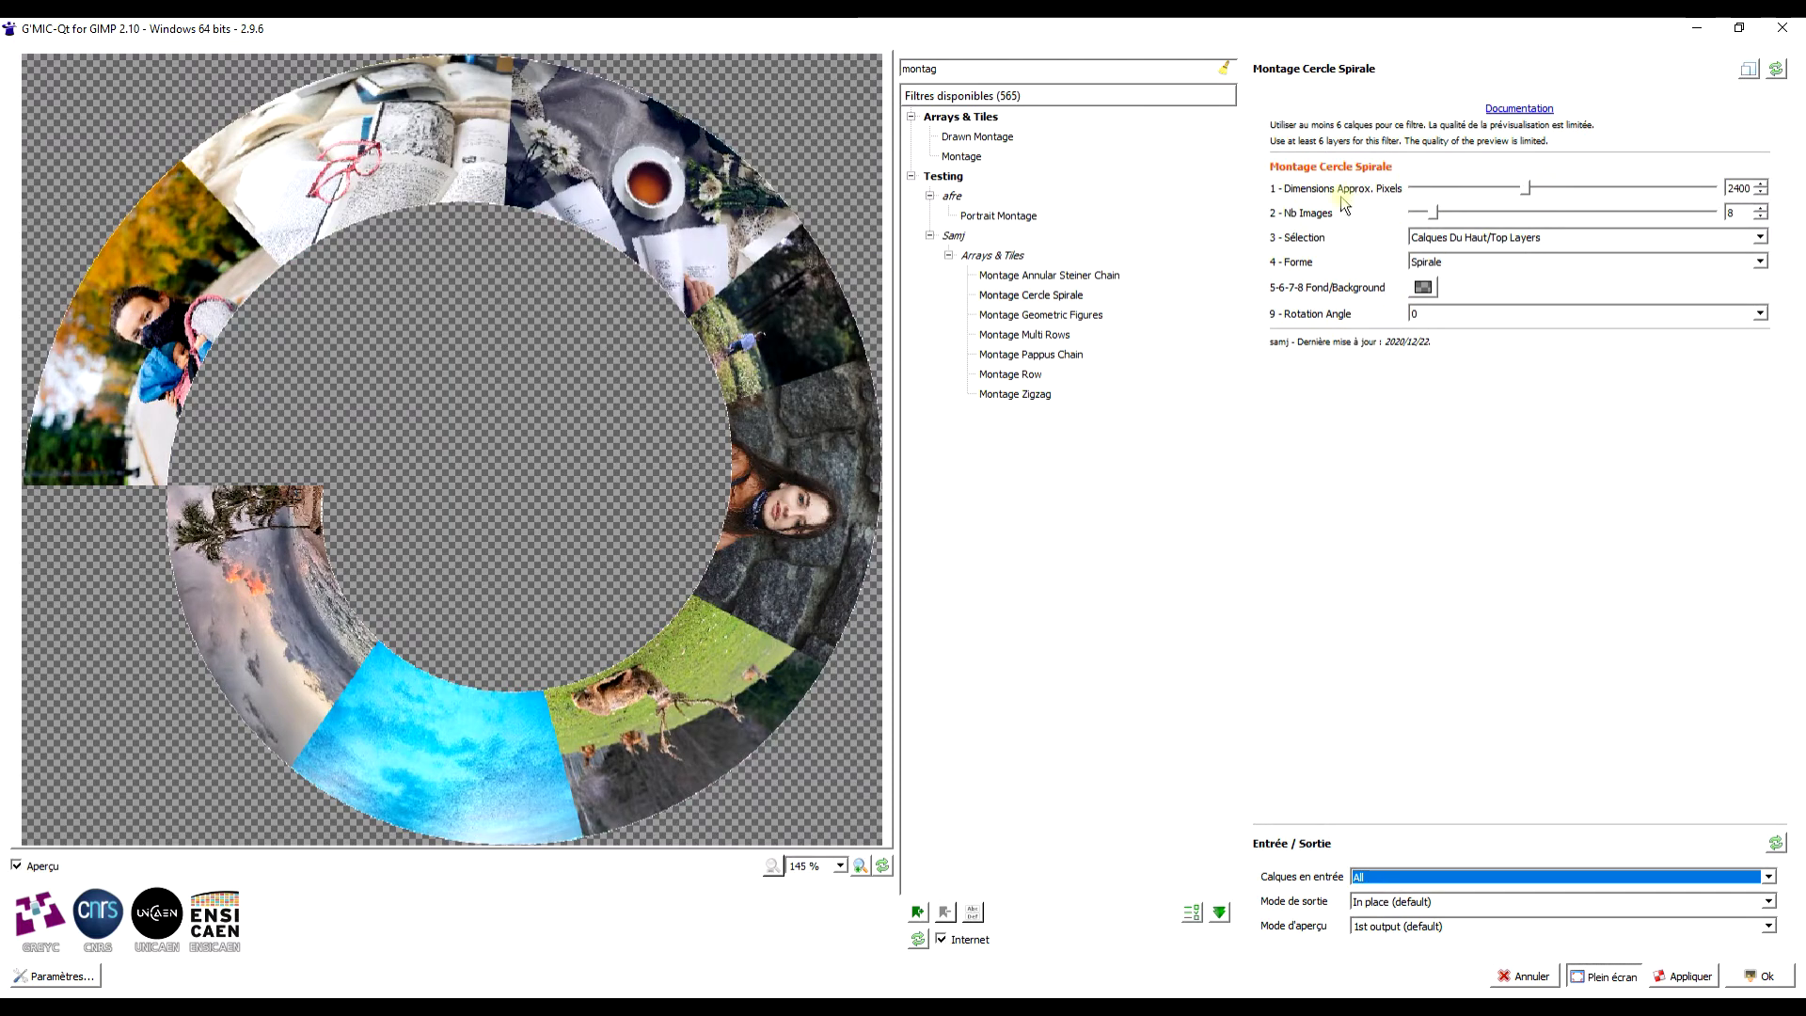
Read the online documentation of the Montage Cercle Spirale filter for what each parameter does, and return to the filter.
click(1519, 109)
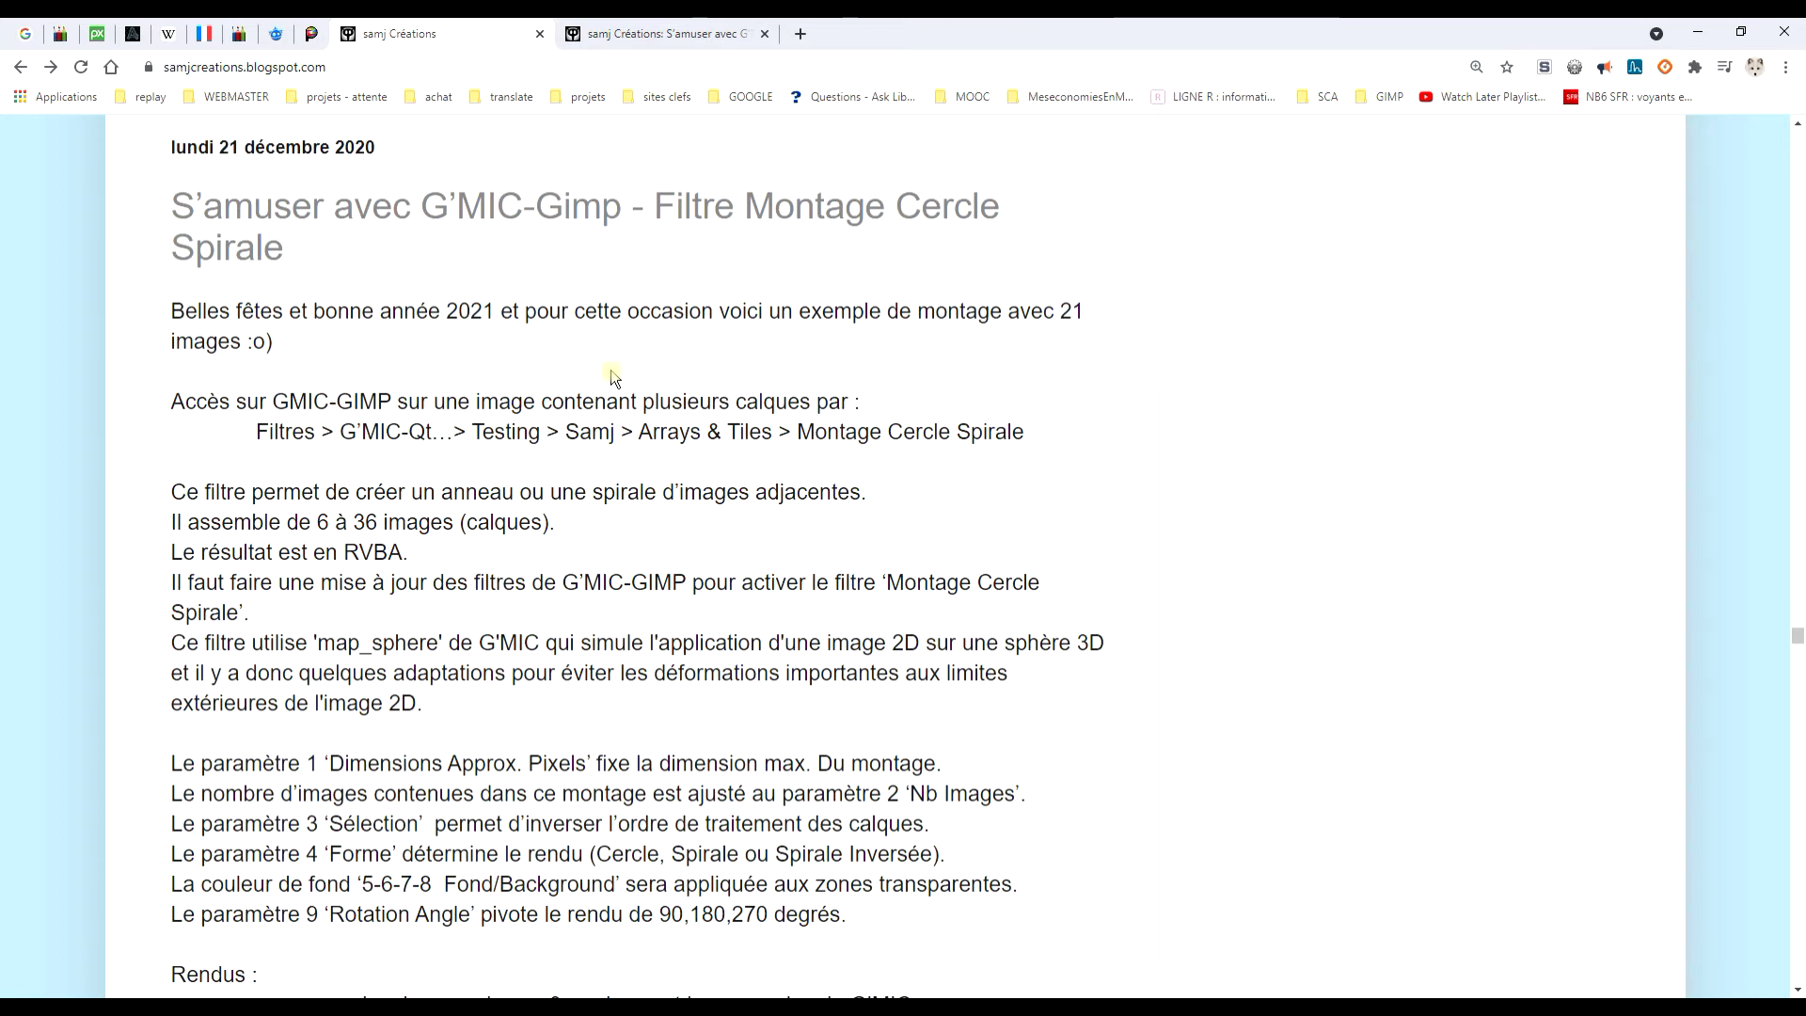
scroll(795, 465, down, 3)
scroll(791, 488, up, 3)
scroll(846, 441, down, 1)
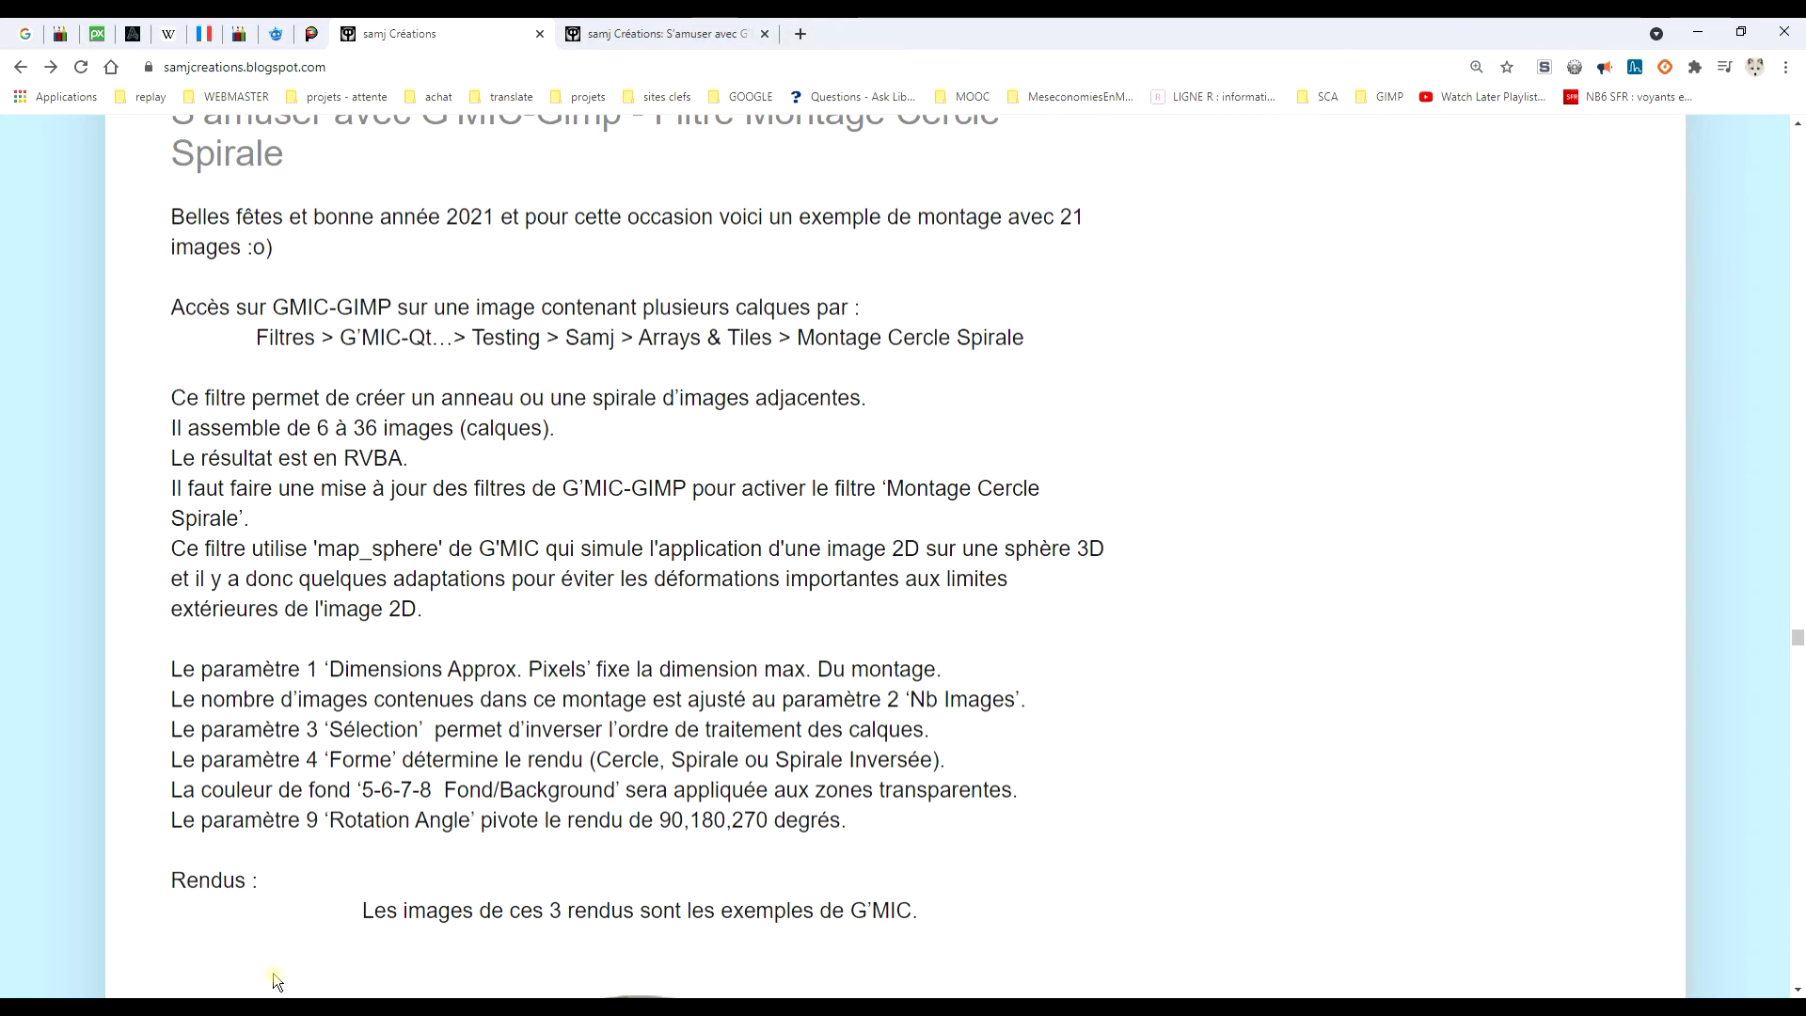
click(467, 940)
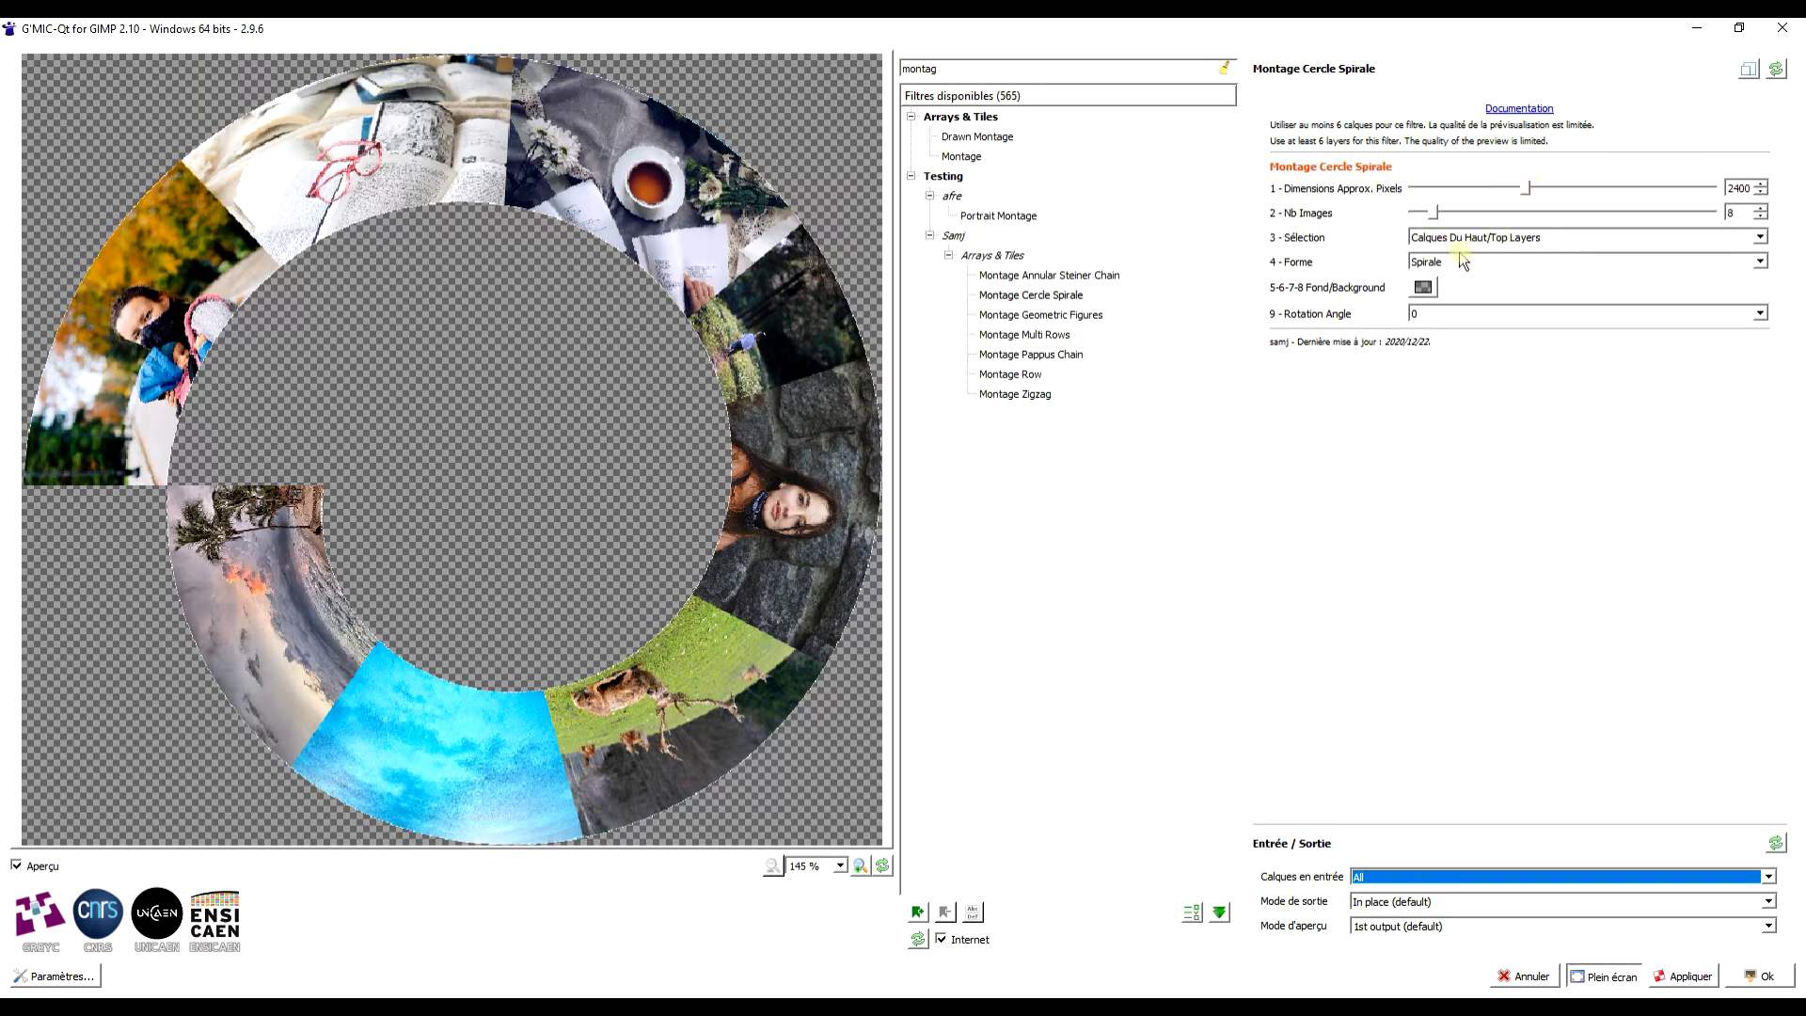
Set the montage's approximate dimensions to 2000 pixels.
drag(1518, 183, 1495, 185)
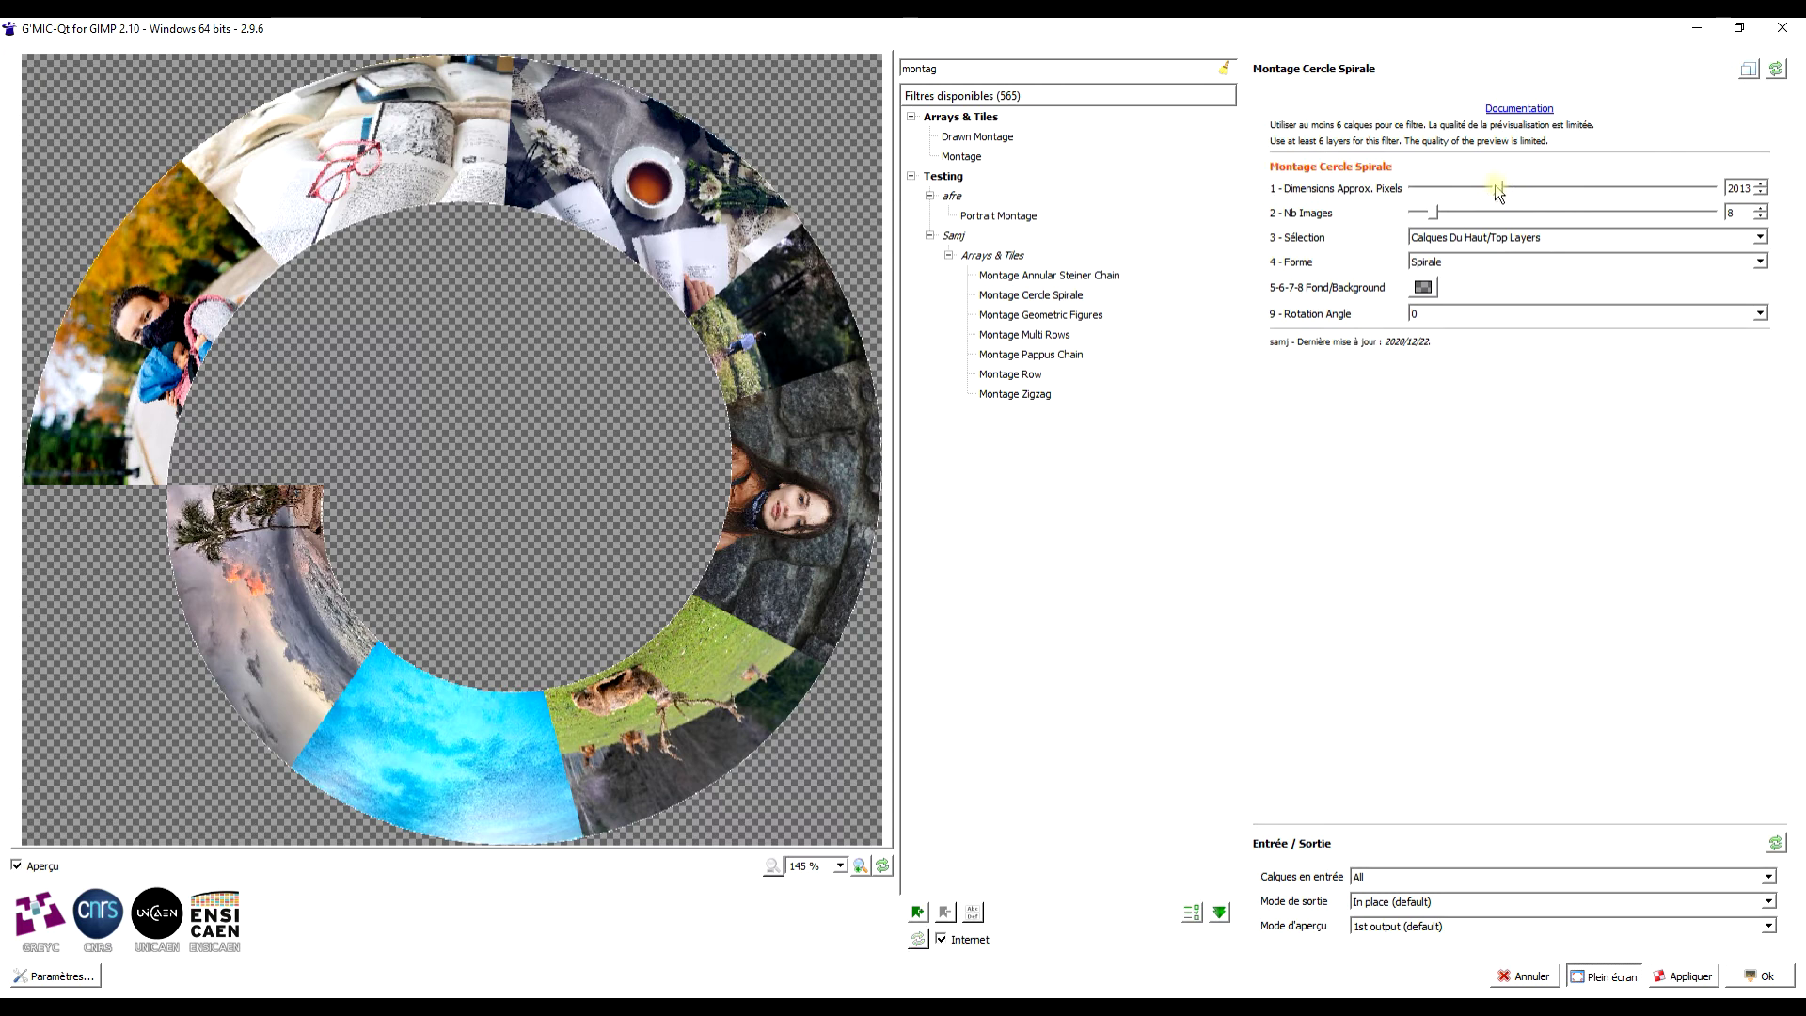
drag(1728, 188, 1739, 188)
key(Delete)
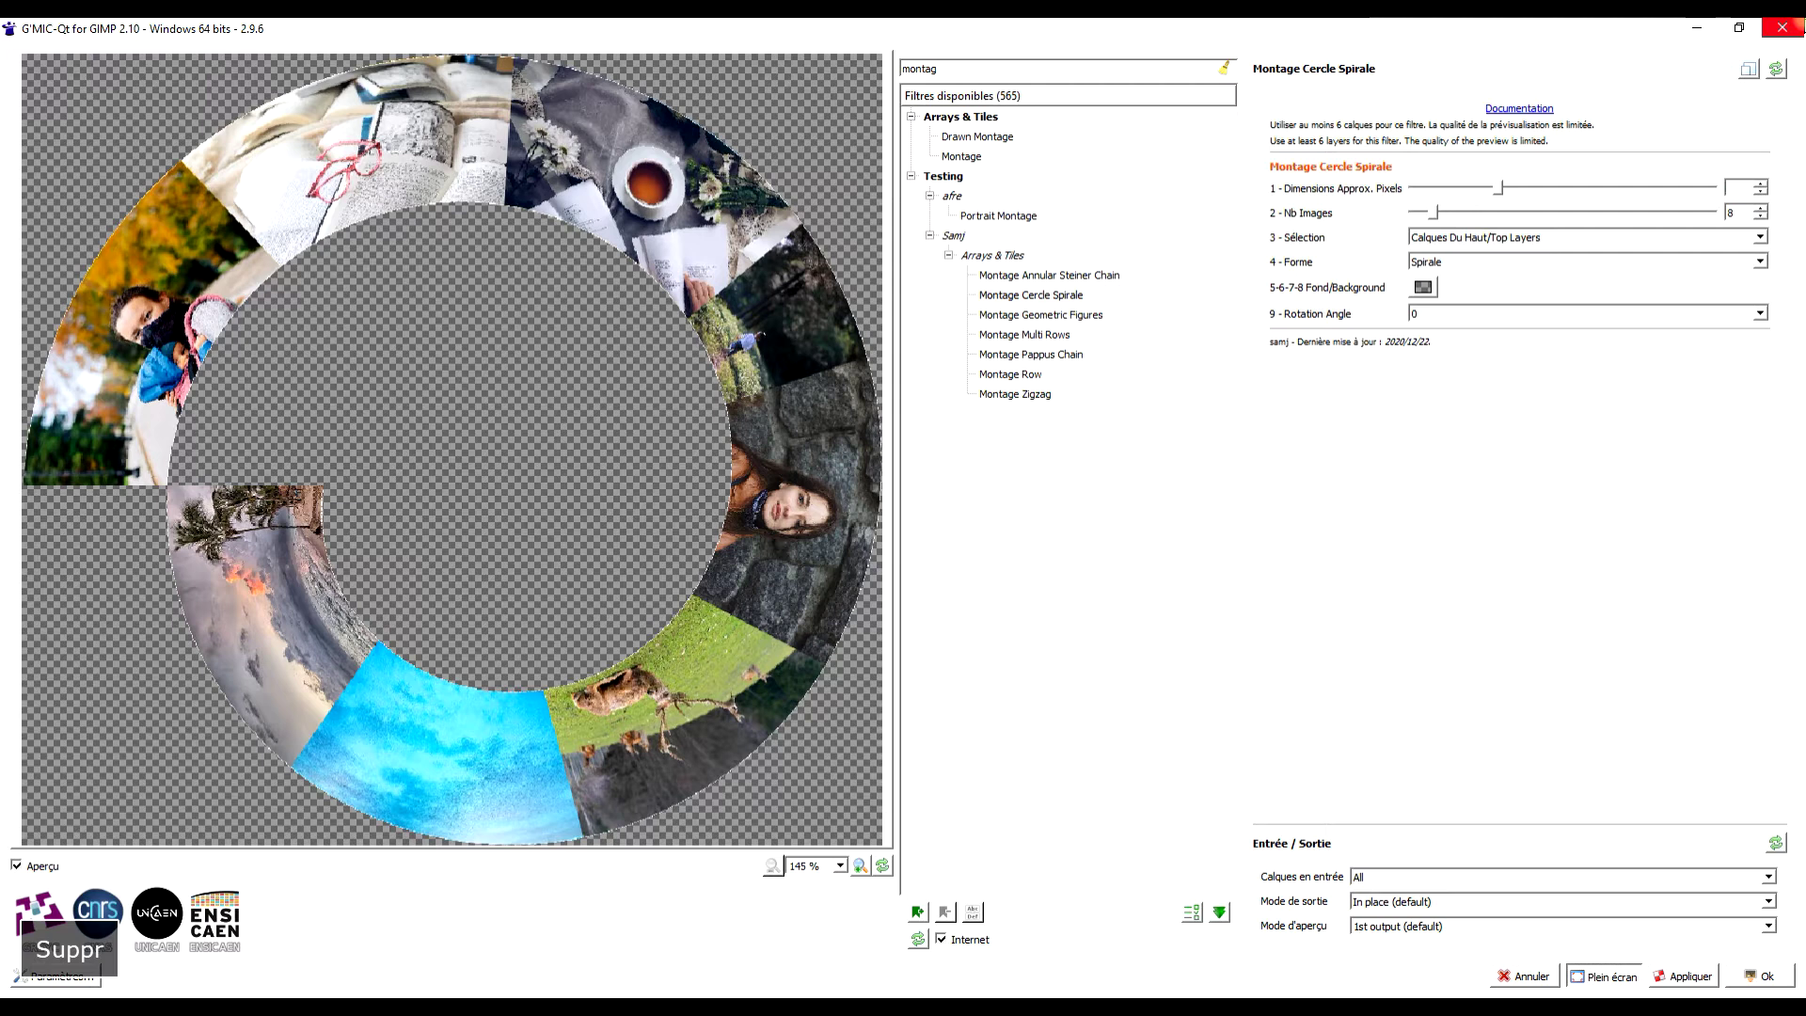
text(20)
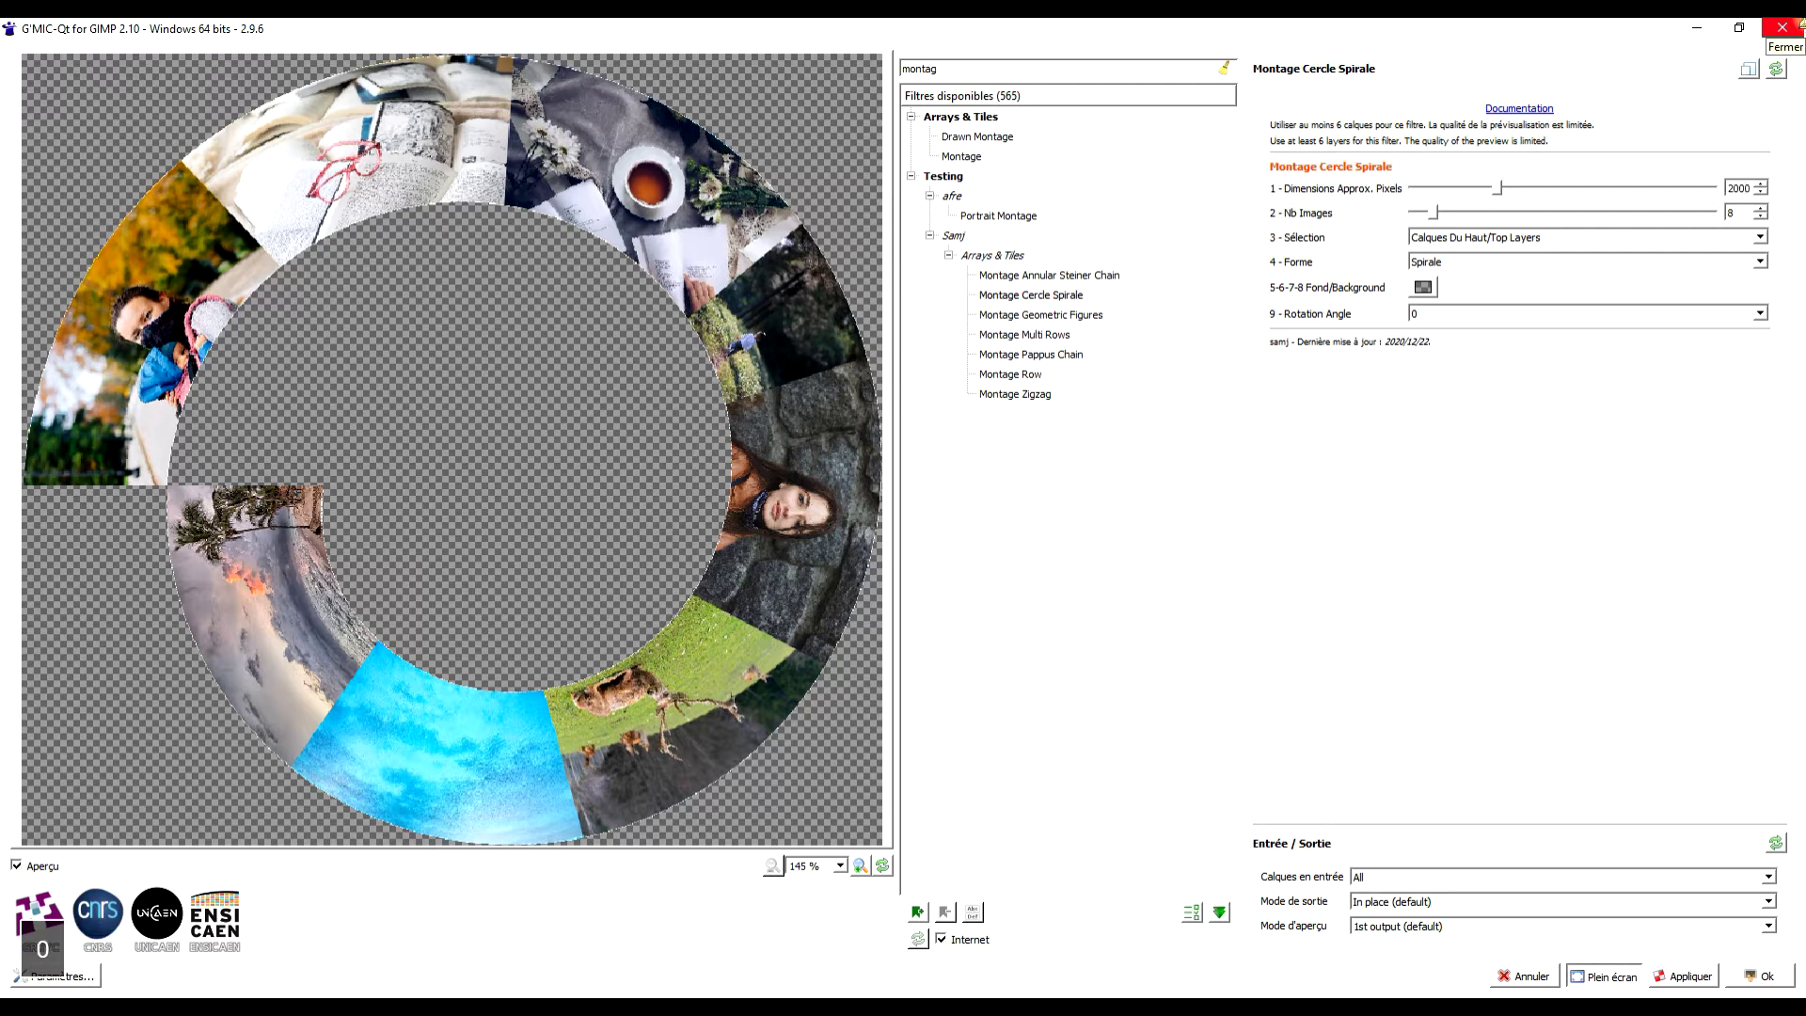
text(00)
key(Return)
Set the number of images to 12 and the layer selection to Calques Du Bas/Bottom Layers.
drag(1437, 217, 1459, 218)
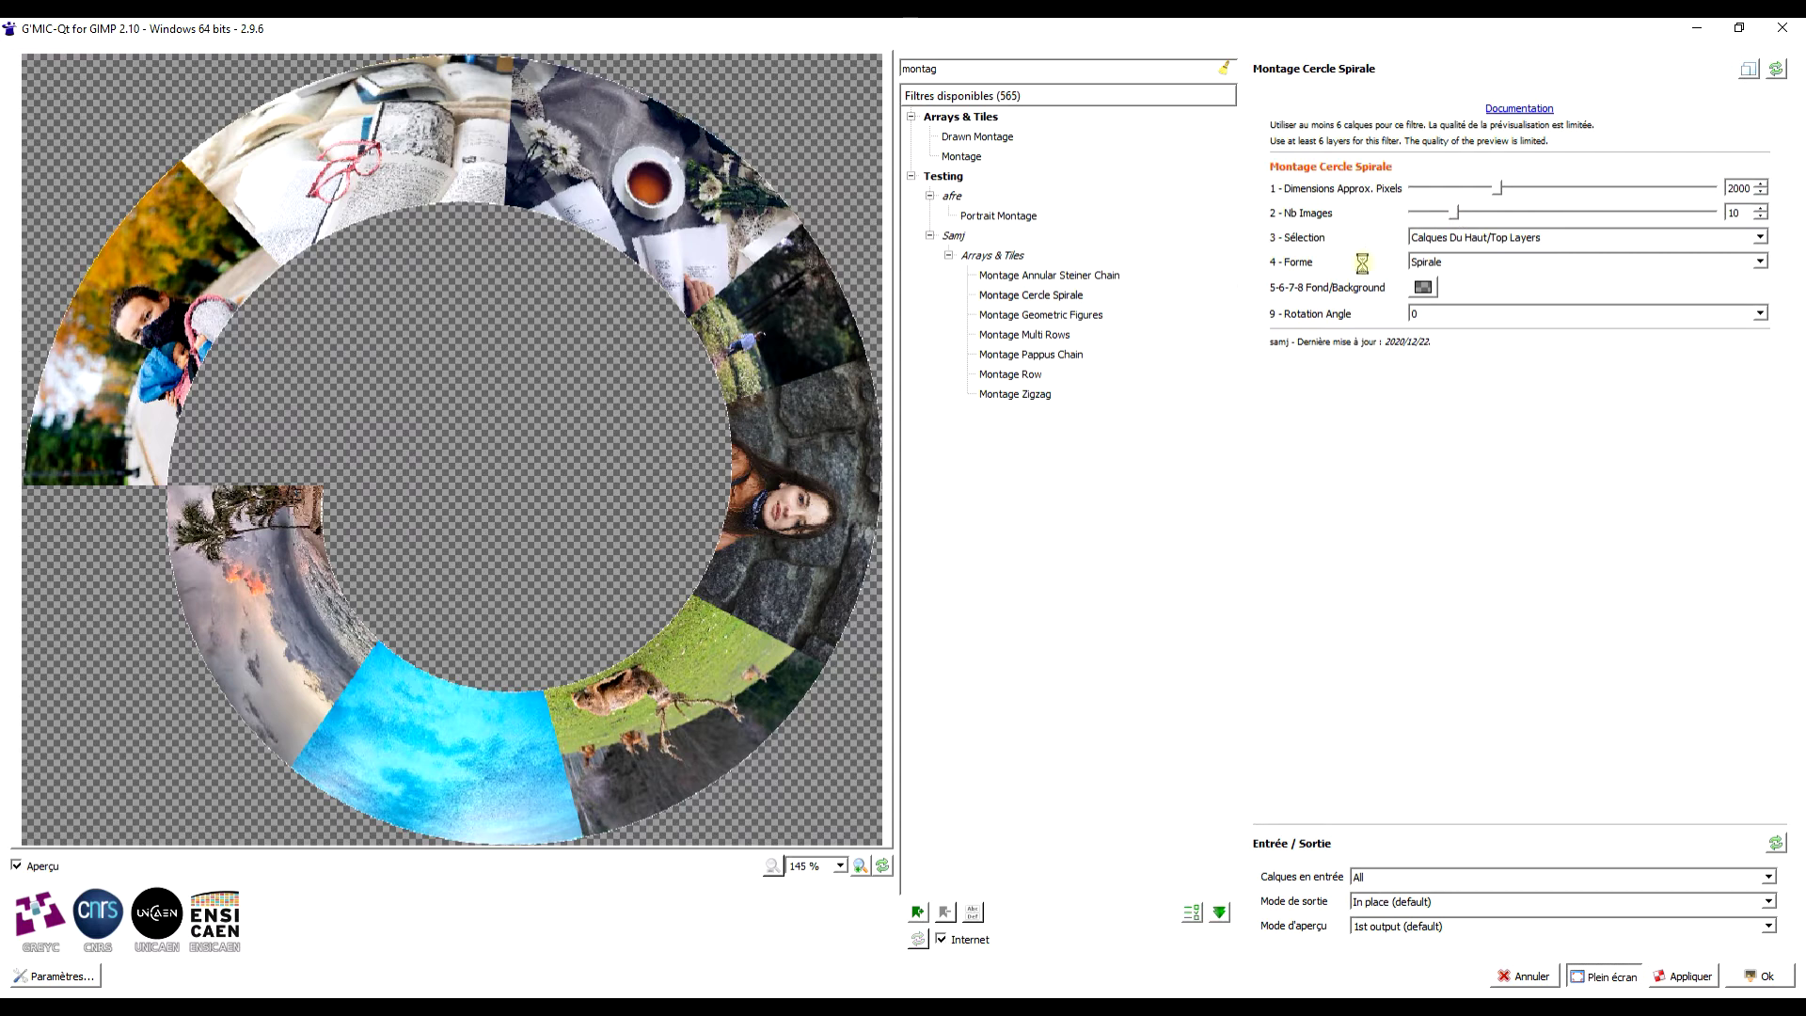
drag(1456, 212, 1473, 213)
click(1437, 237)
click(1441, 265)
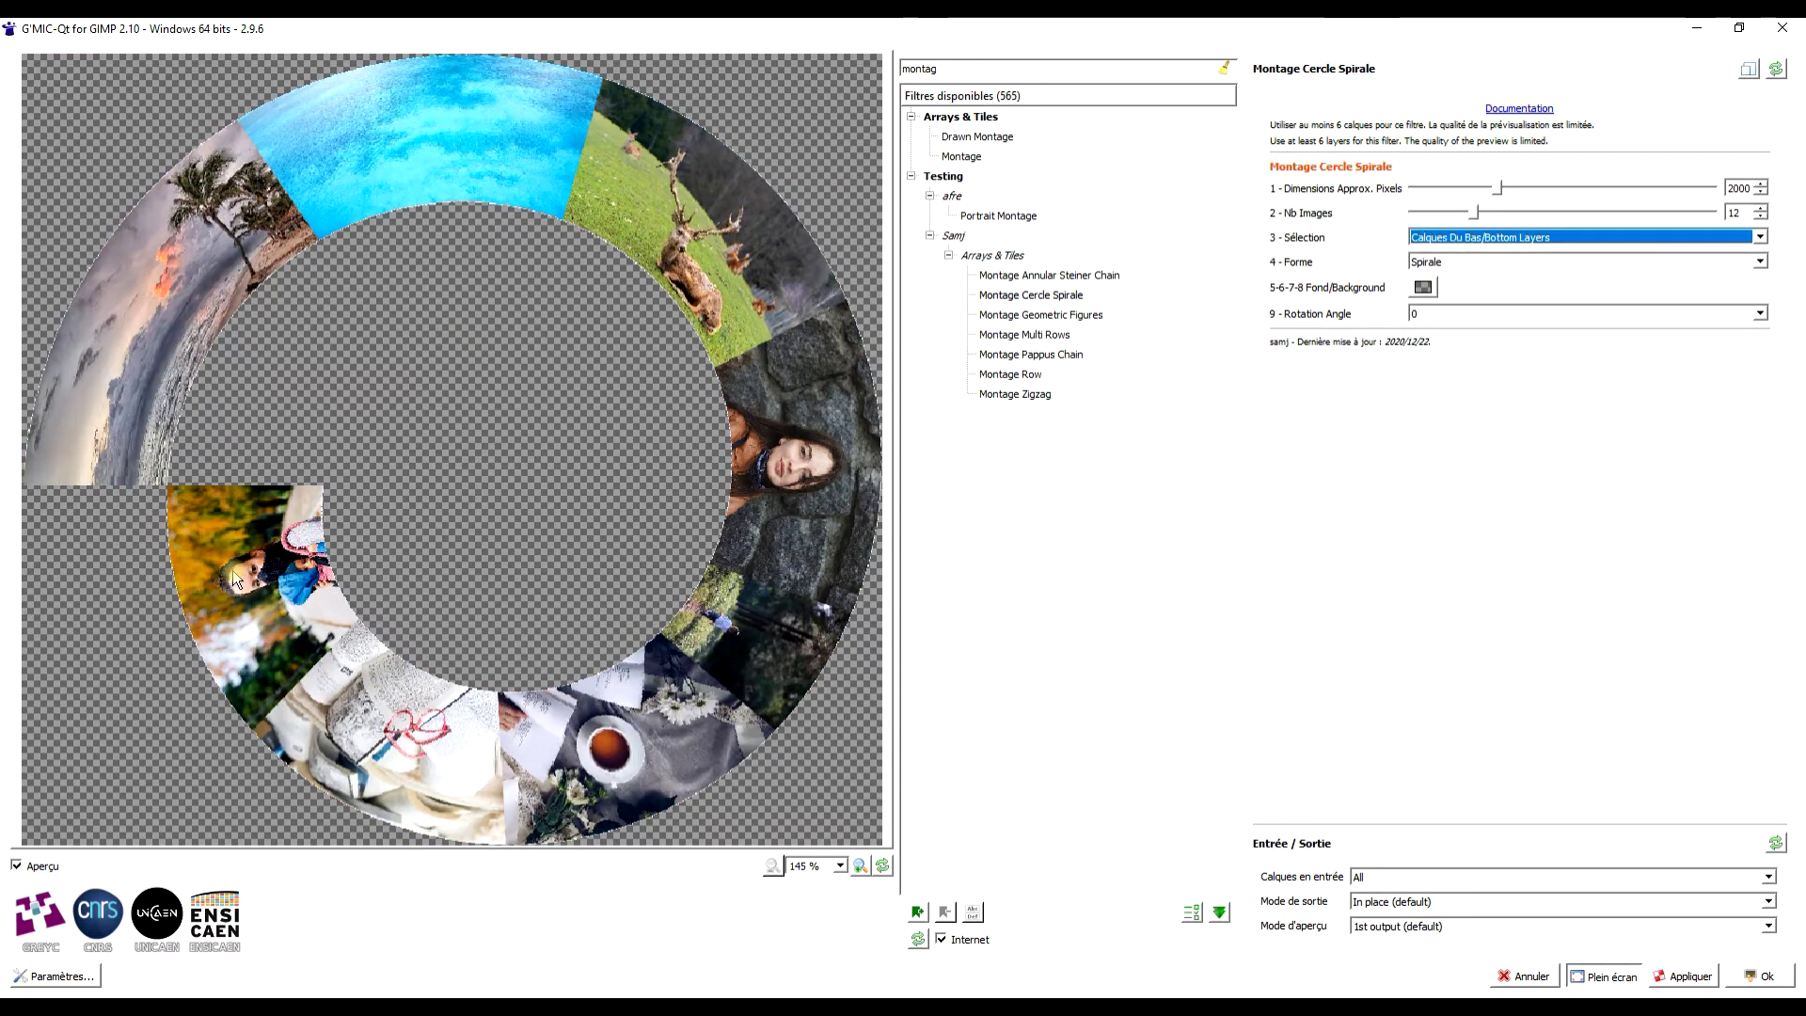
Try the Spirale Inversée shape for the montage and settle on Cercle.
click(1441, 263)
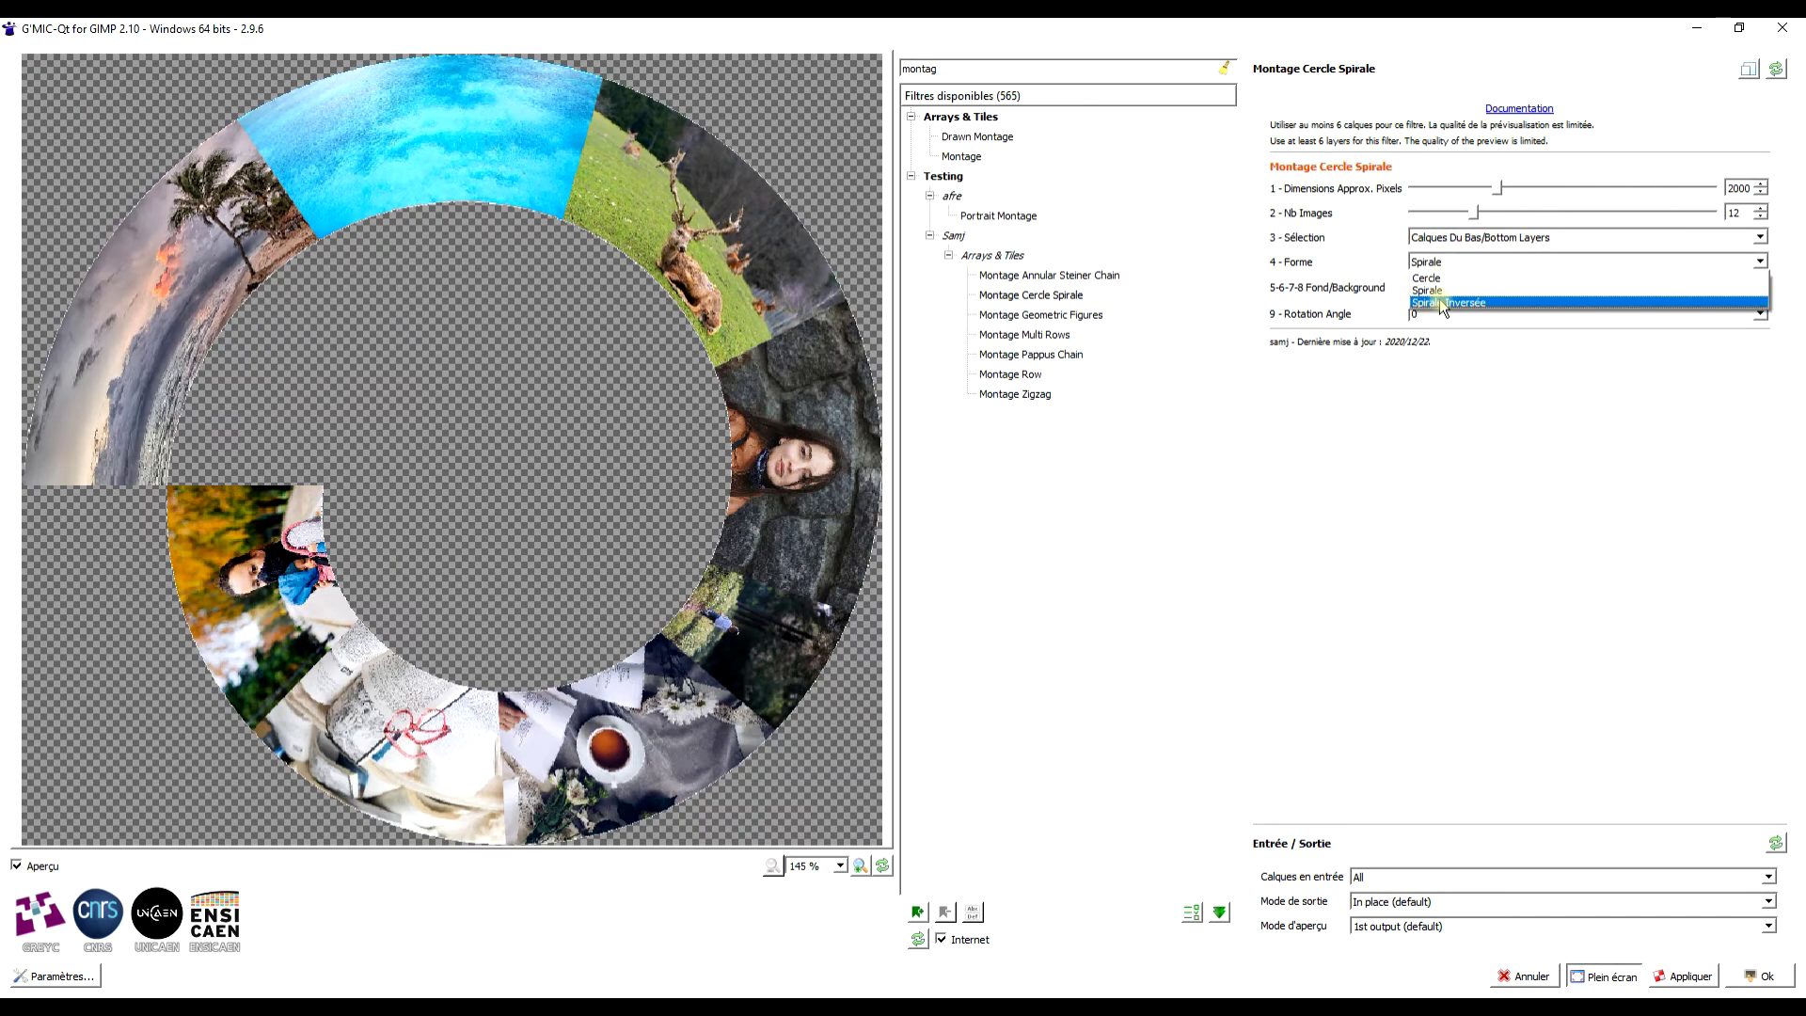
click(1444, 302)
click(1443, 262)
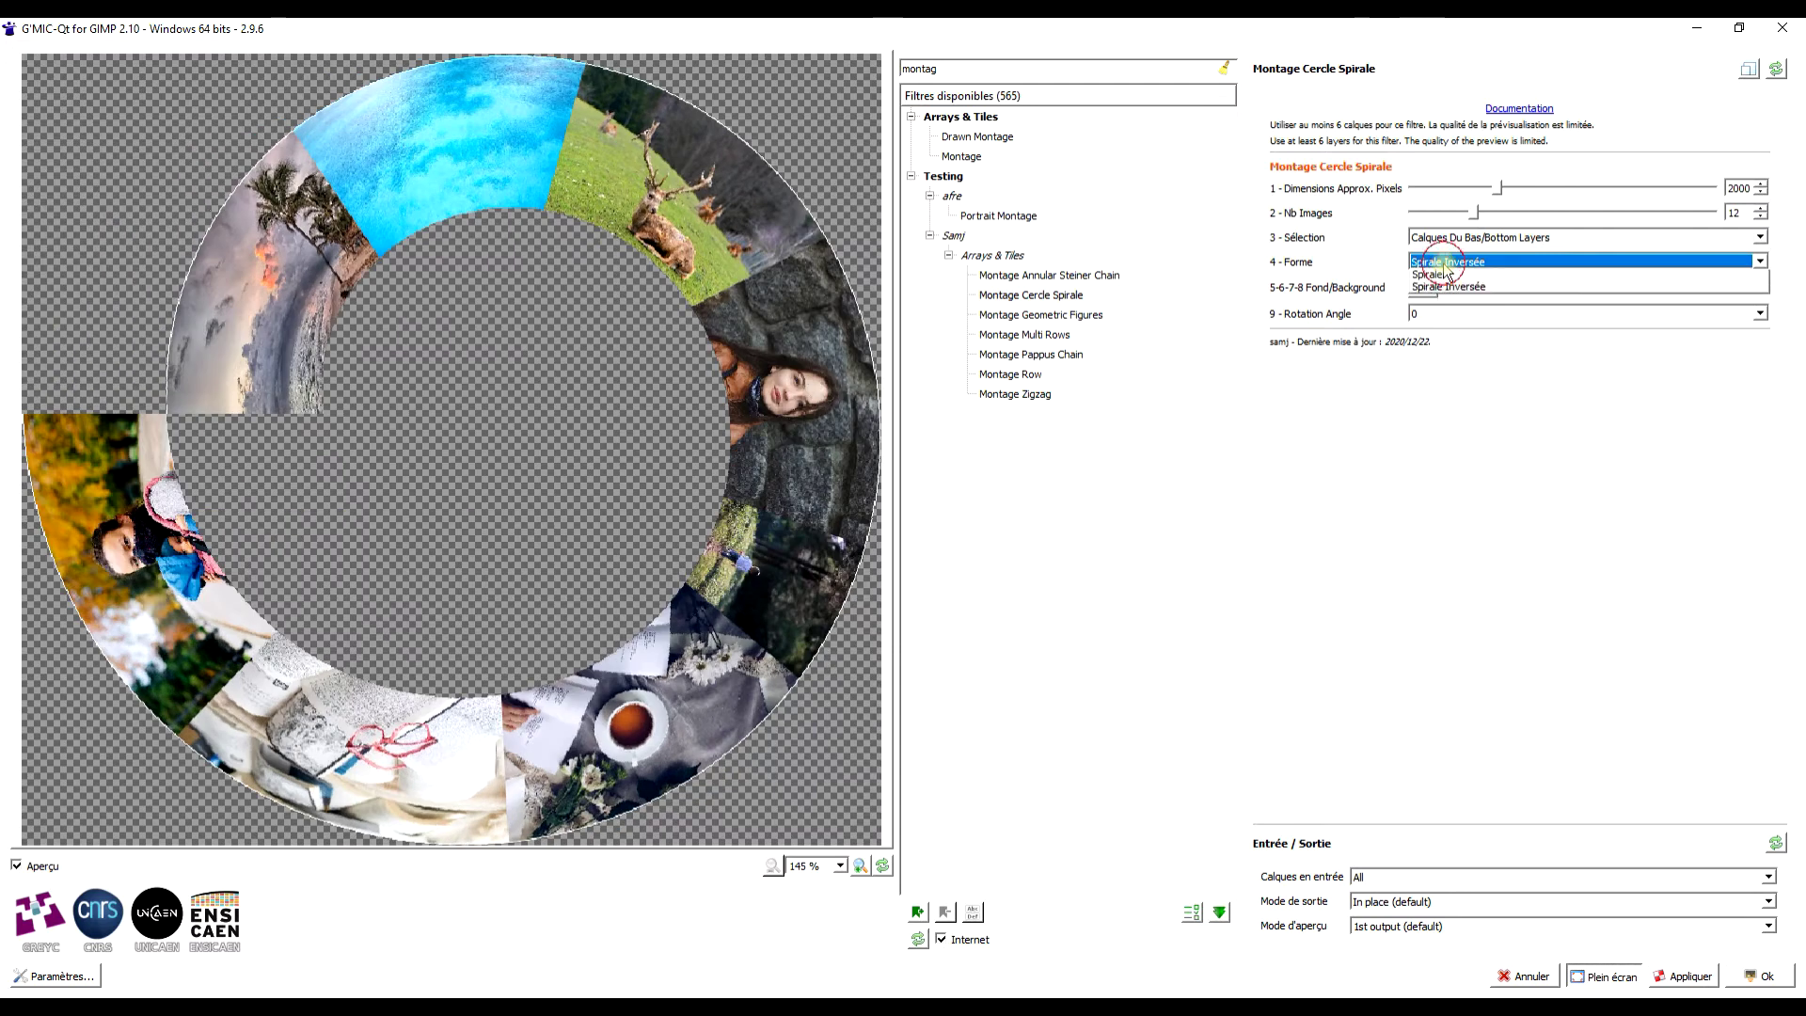
click(1439, 276)
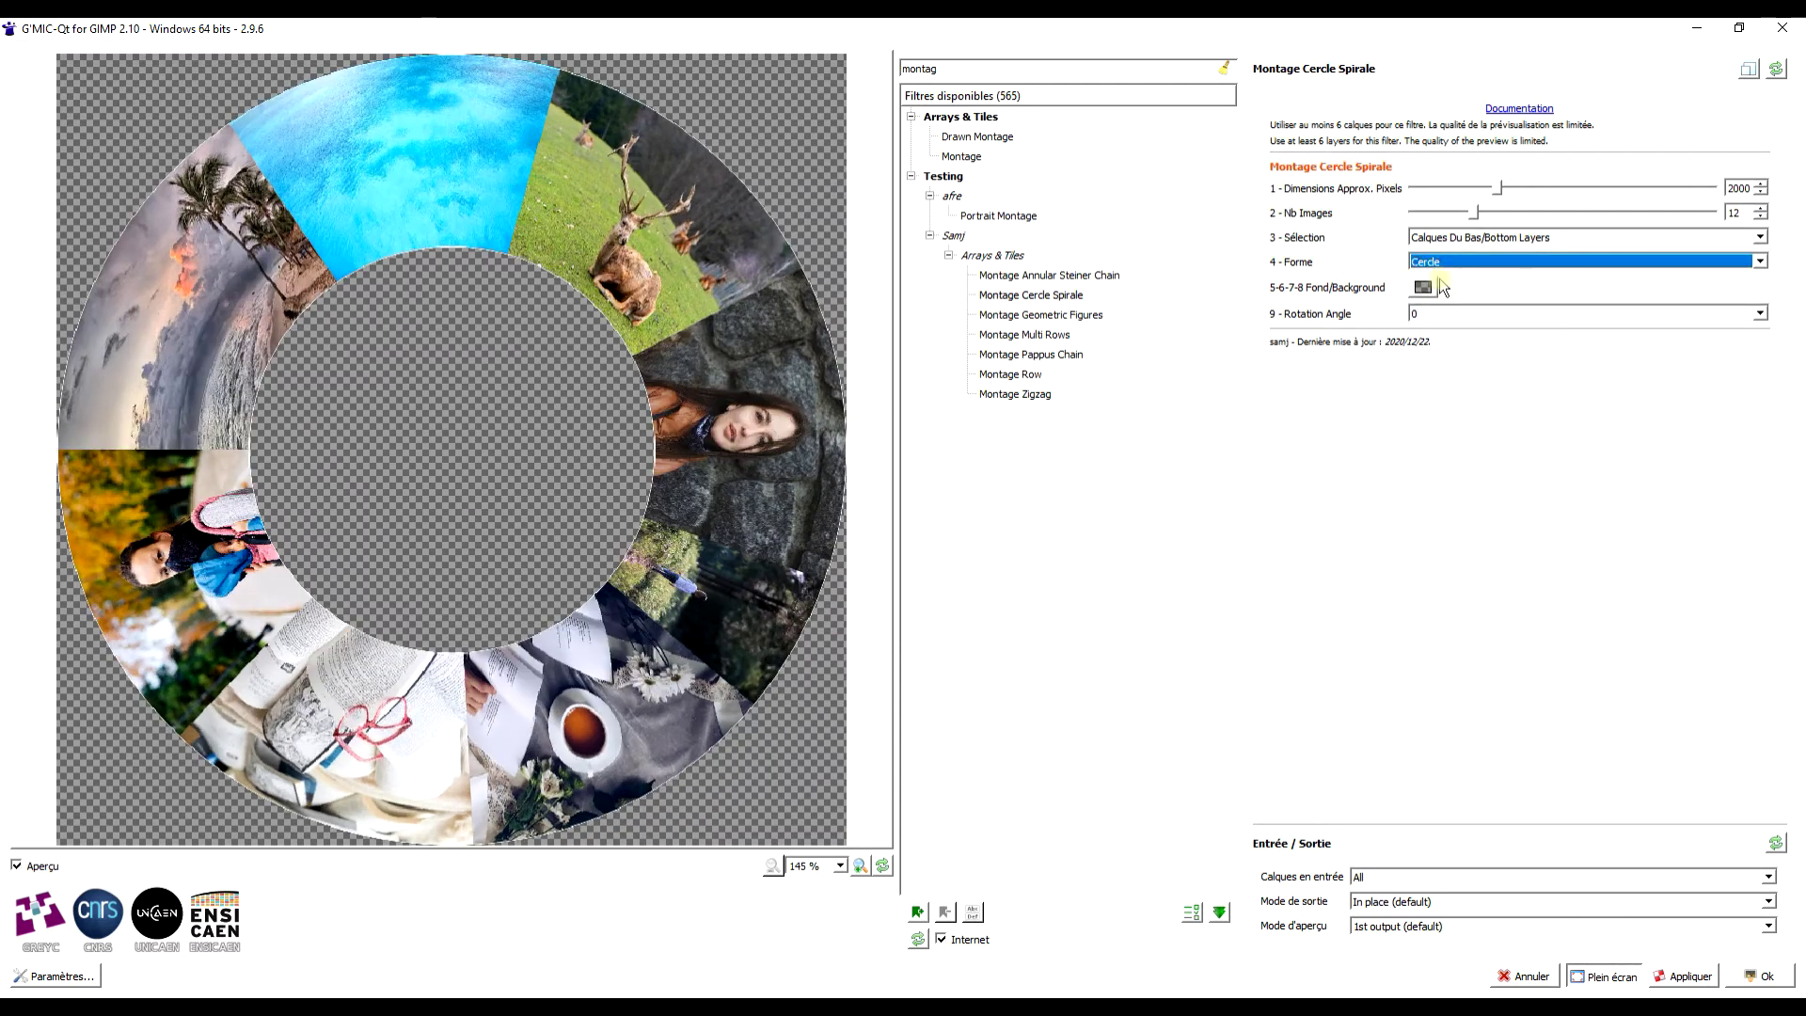
Set the montage background to opaque blue #0055ff with an alpha channel of 255.
click(1424, 287)
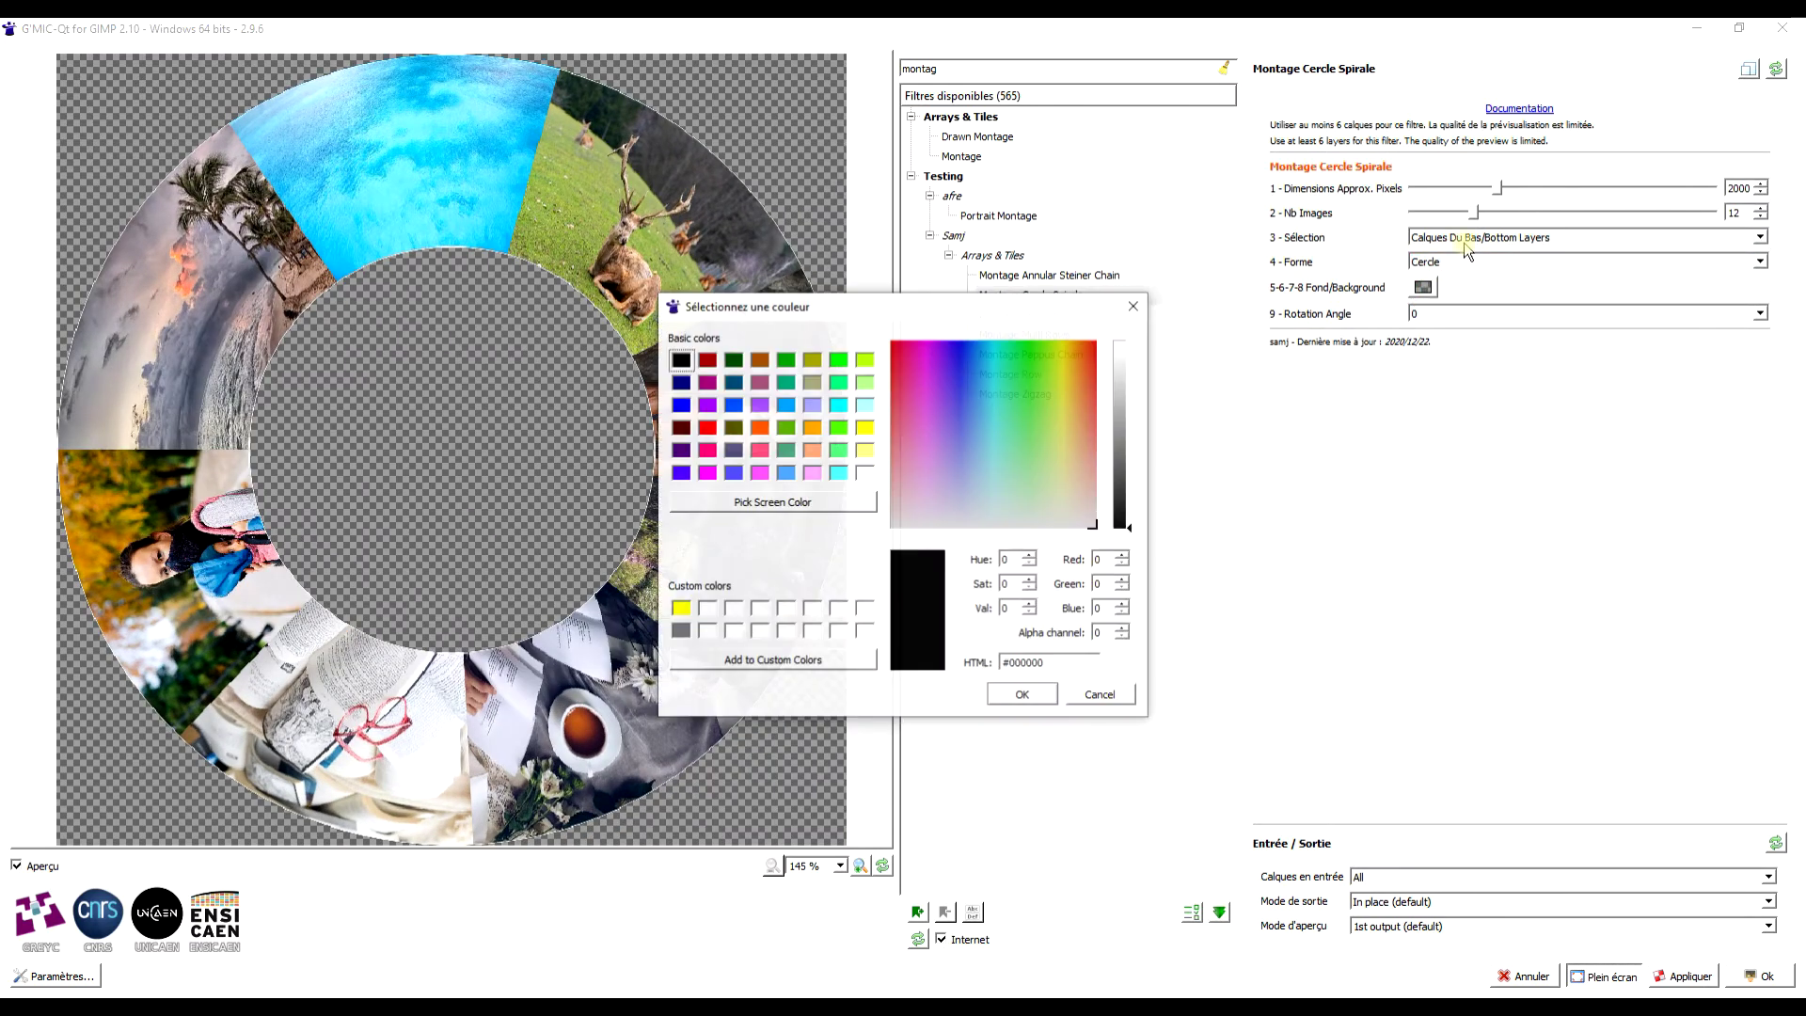
double_click(1100, 633)
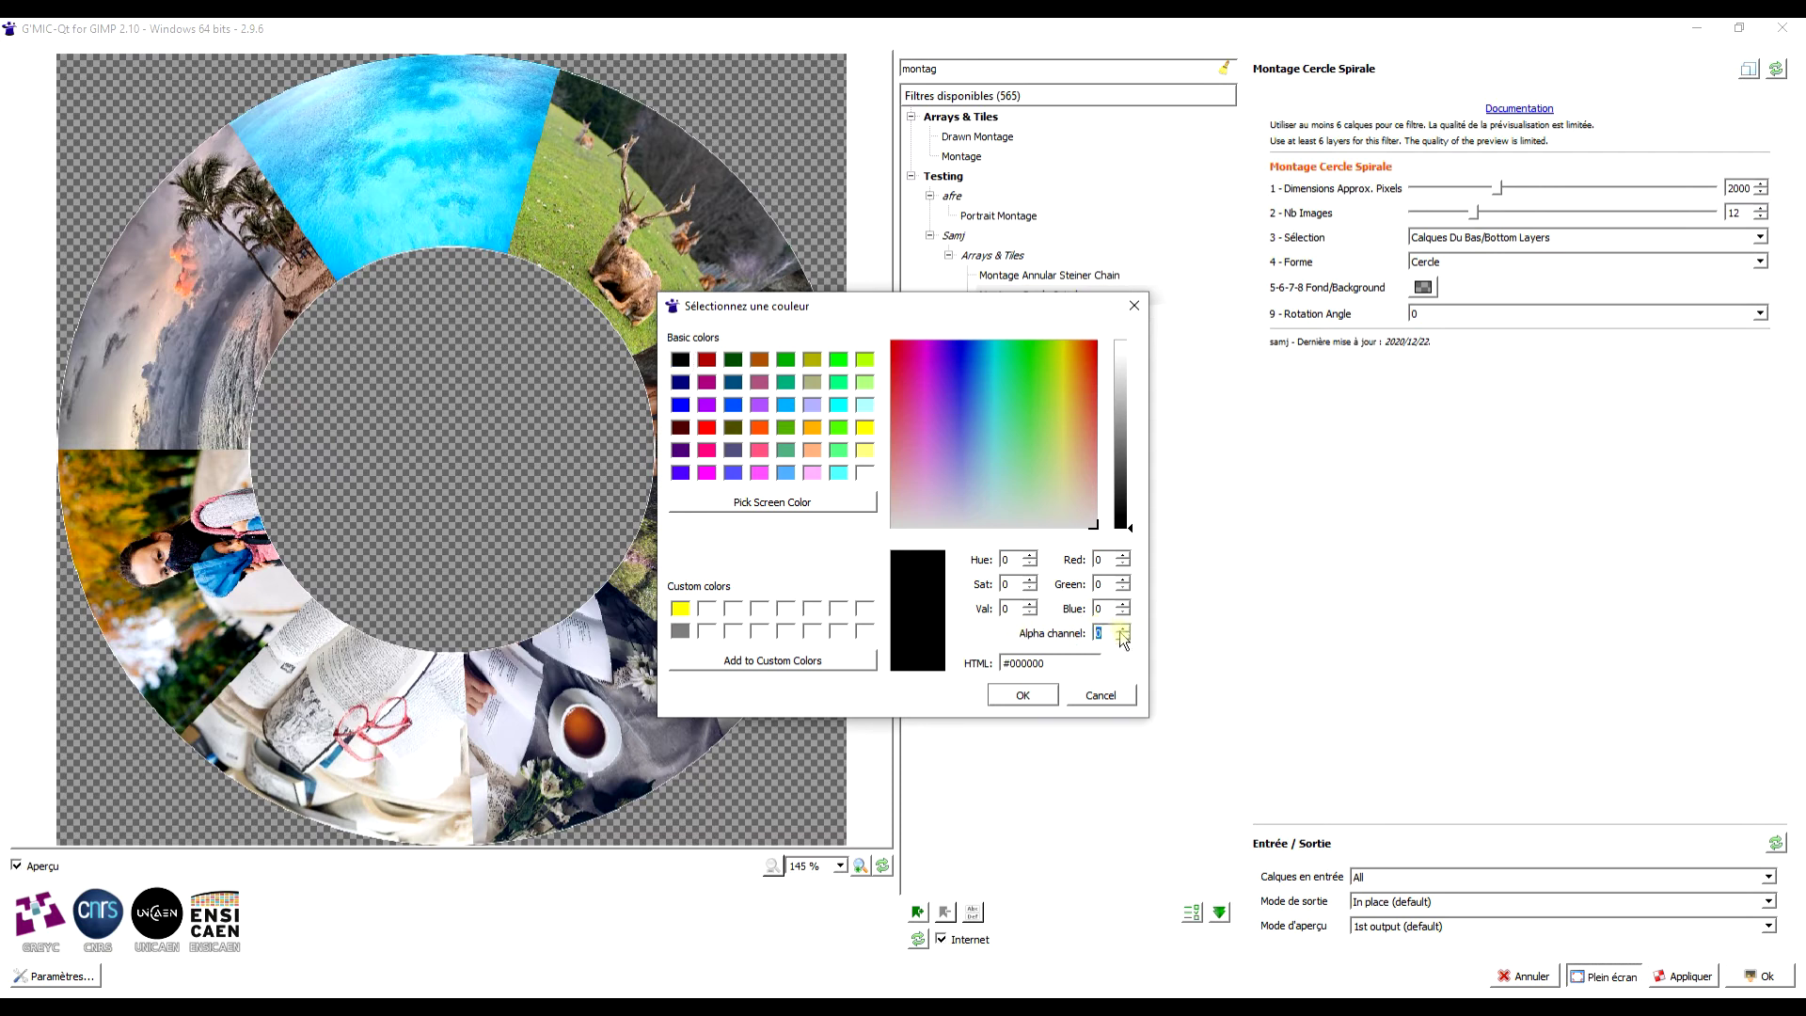
text(255)
click(735, 428)
click(732, 404)
click(1034, 701)
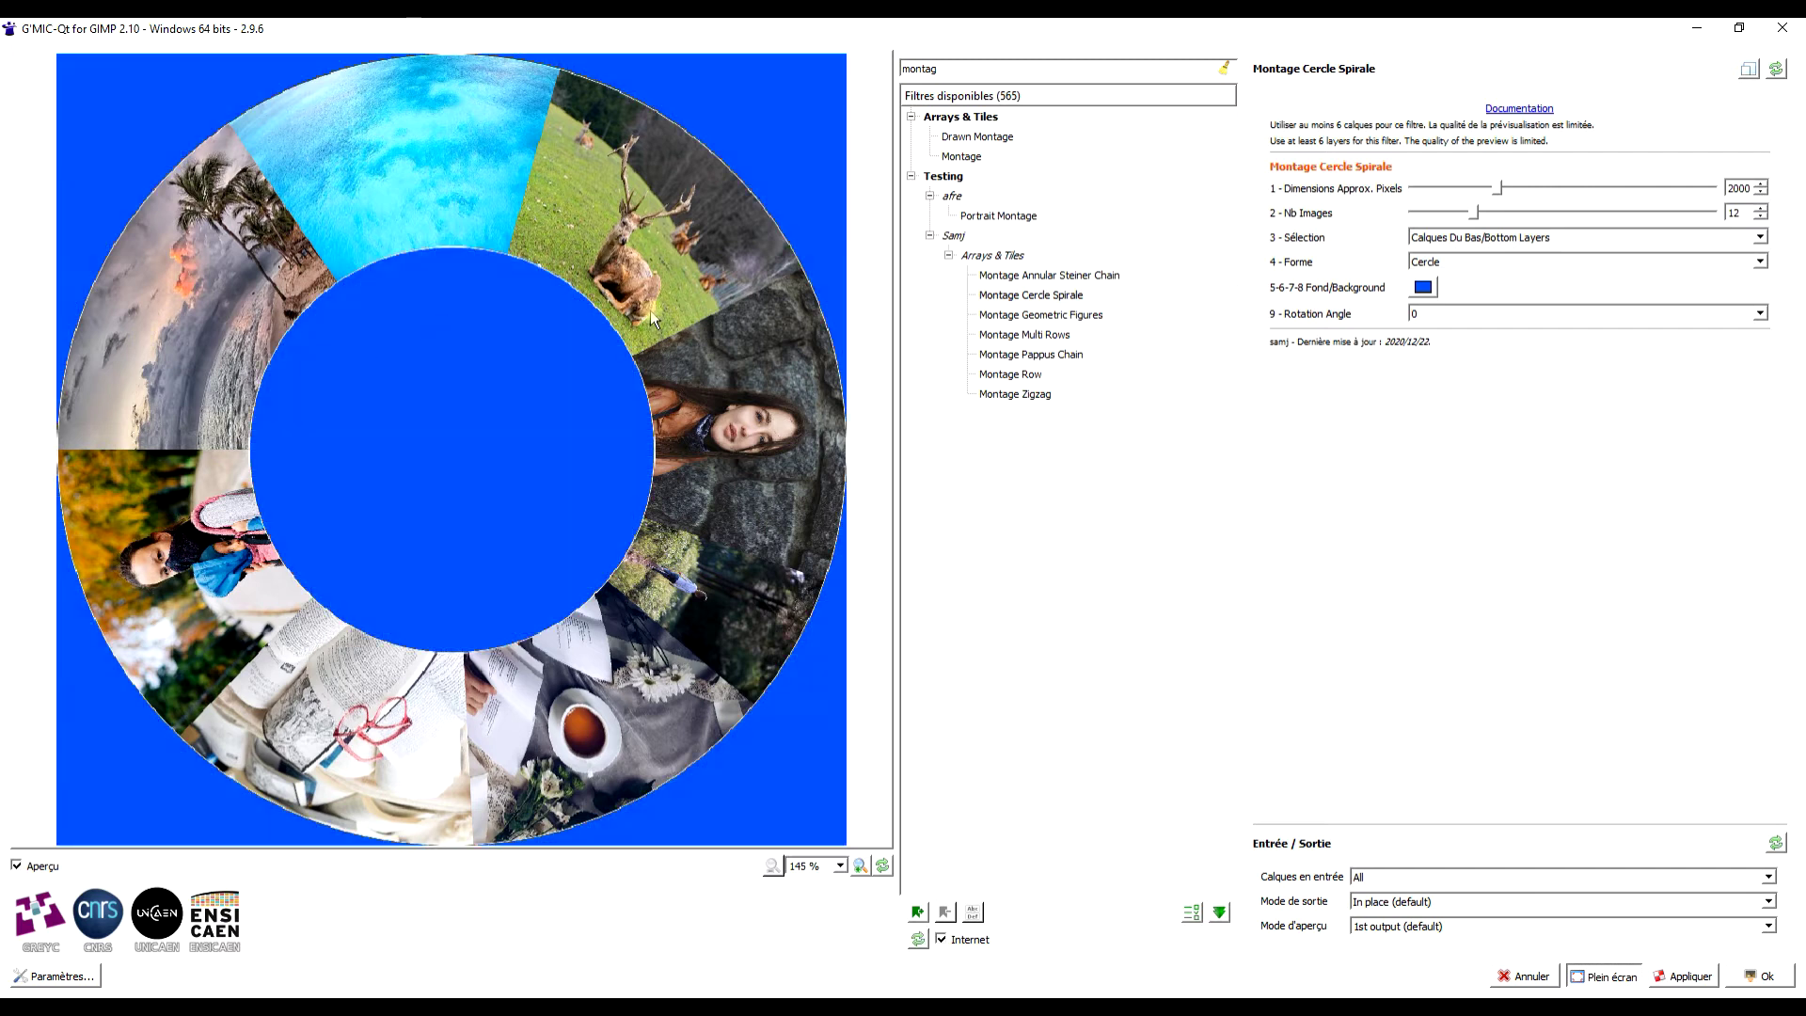
Make the montage background fully transparent by setting its alpha channel to 0.
click(1425, 287)
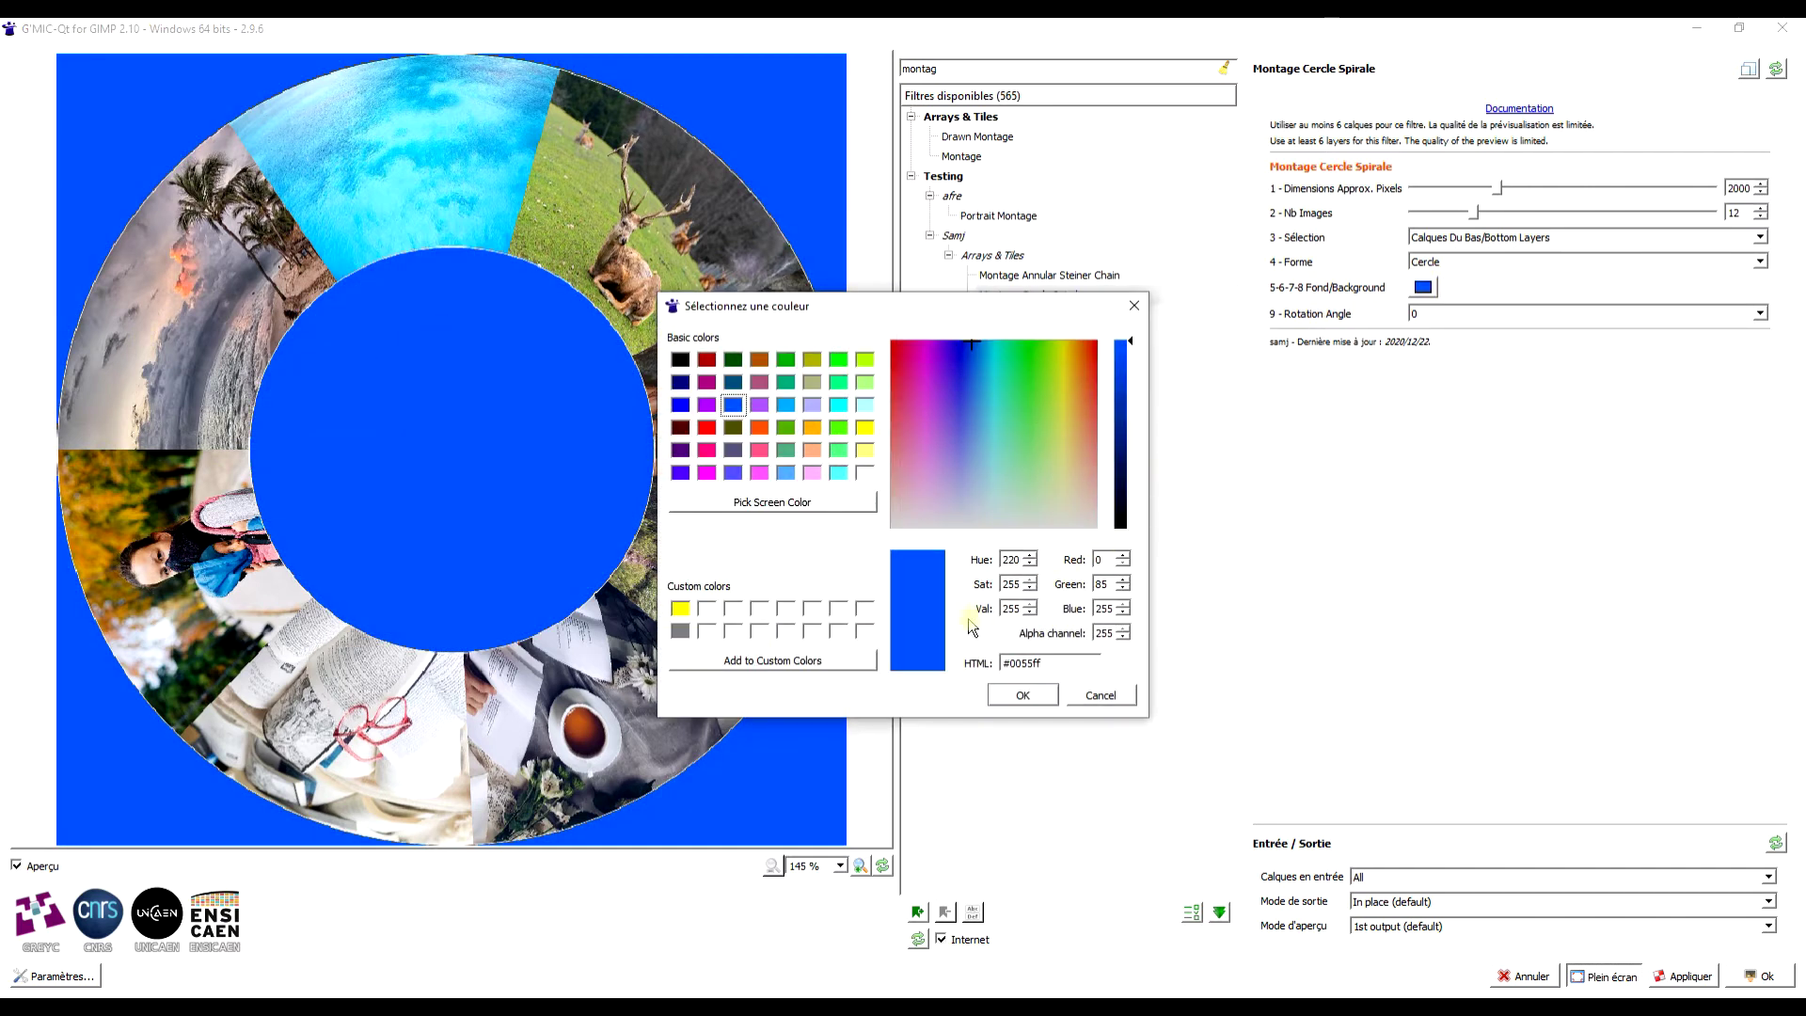
double_click(1105, 633)
text(0)
click(1023, 696)
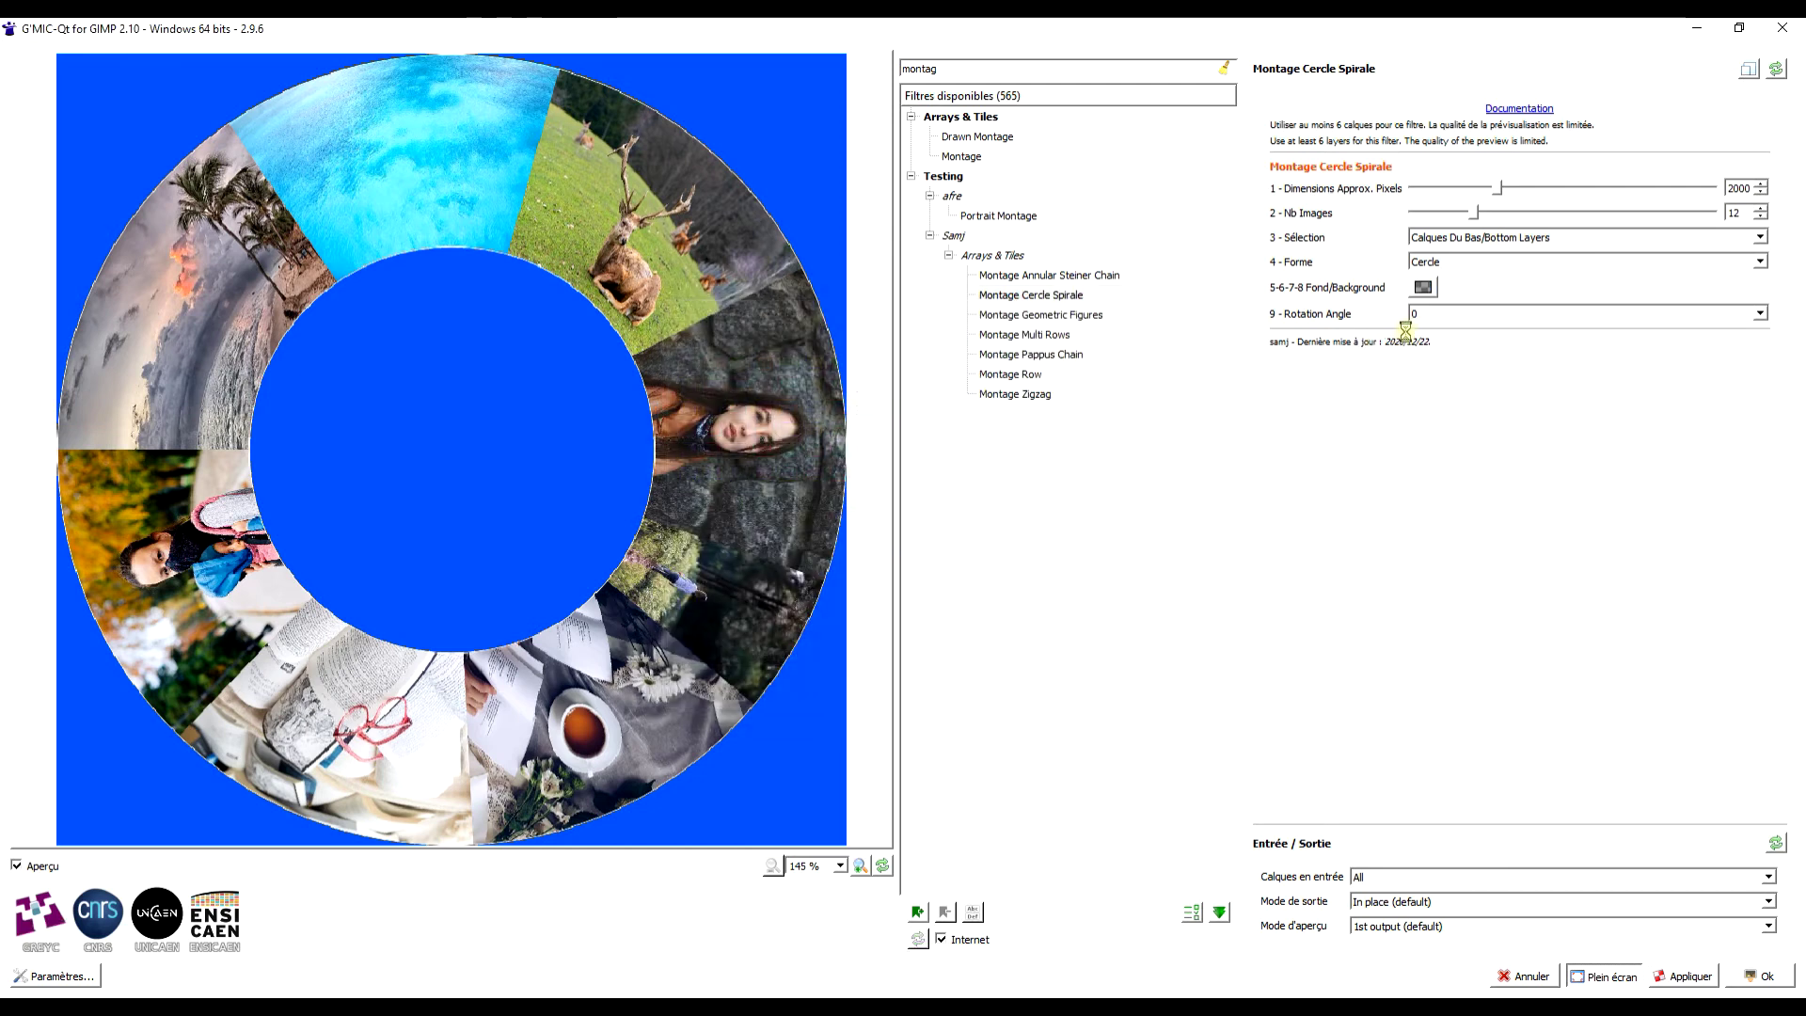
Try rotation angles of 90 and -90 for the montage and settle on 90.
click(1435, 318)
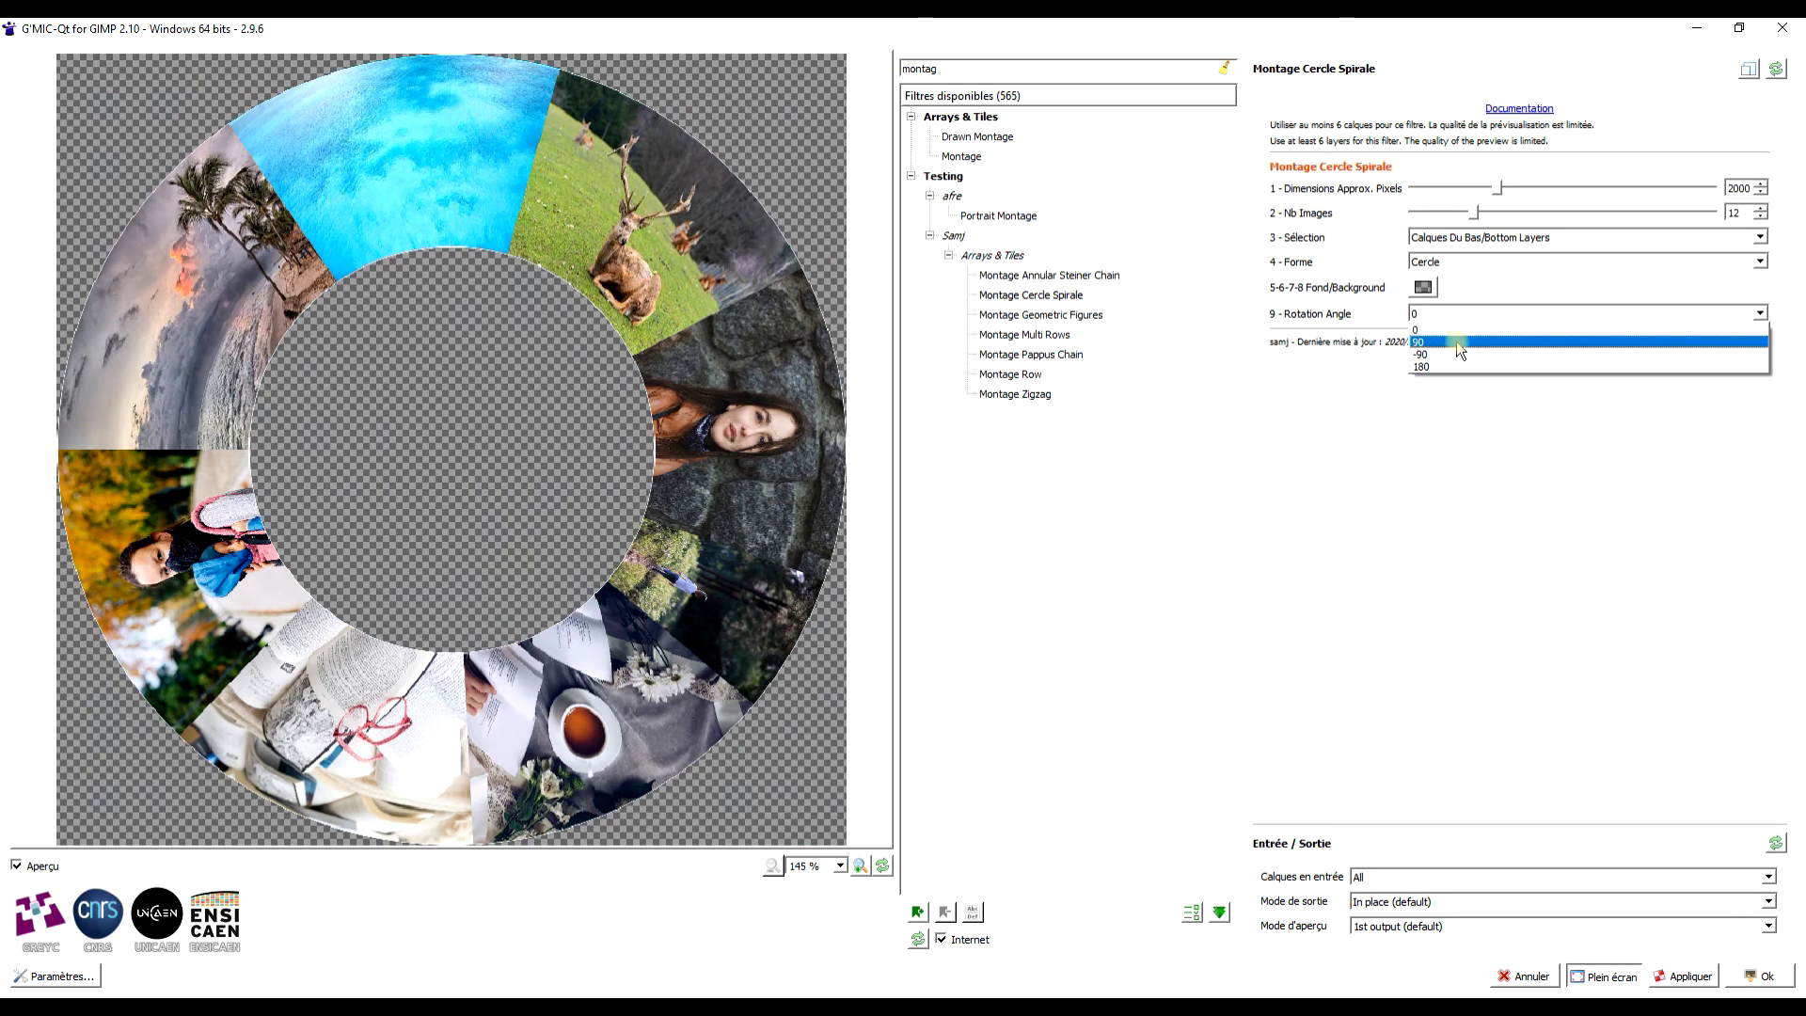
click(1460, 344)
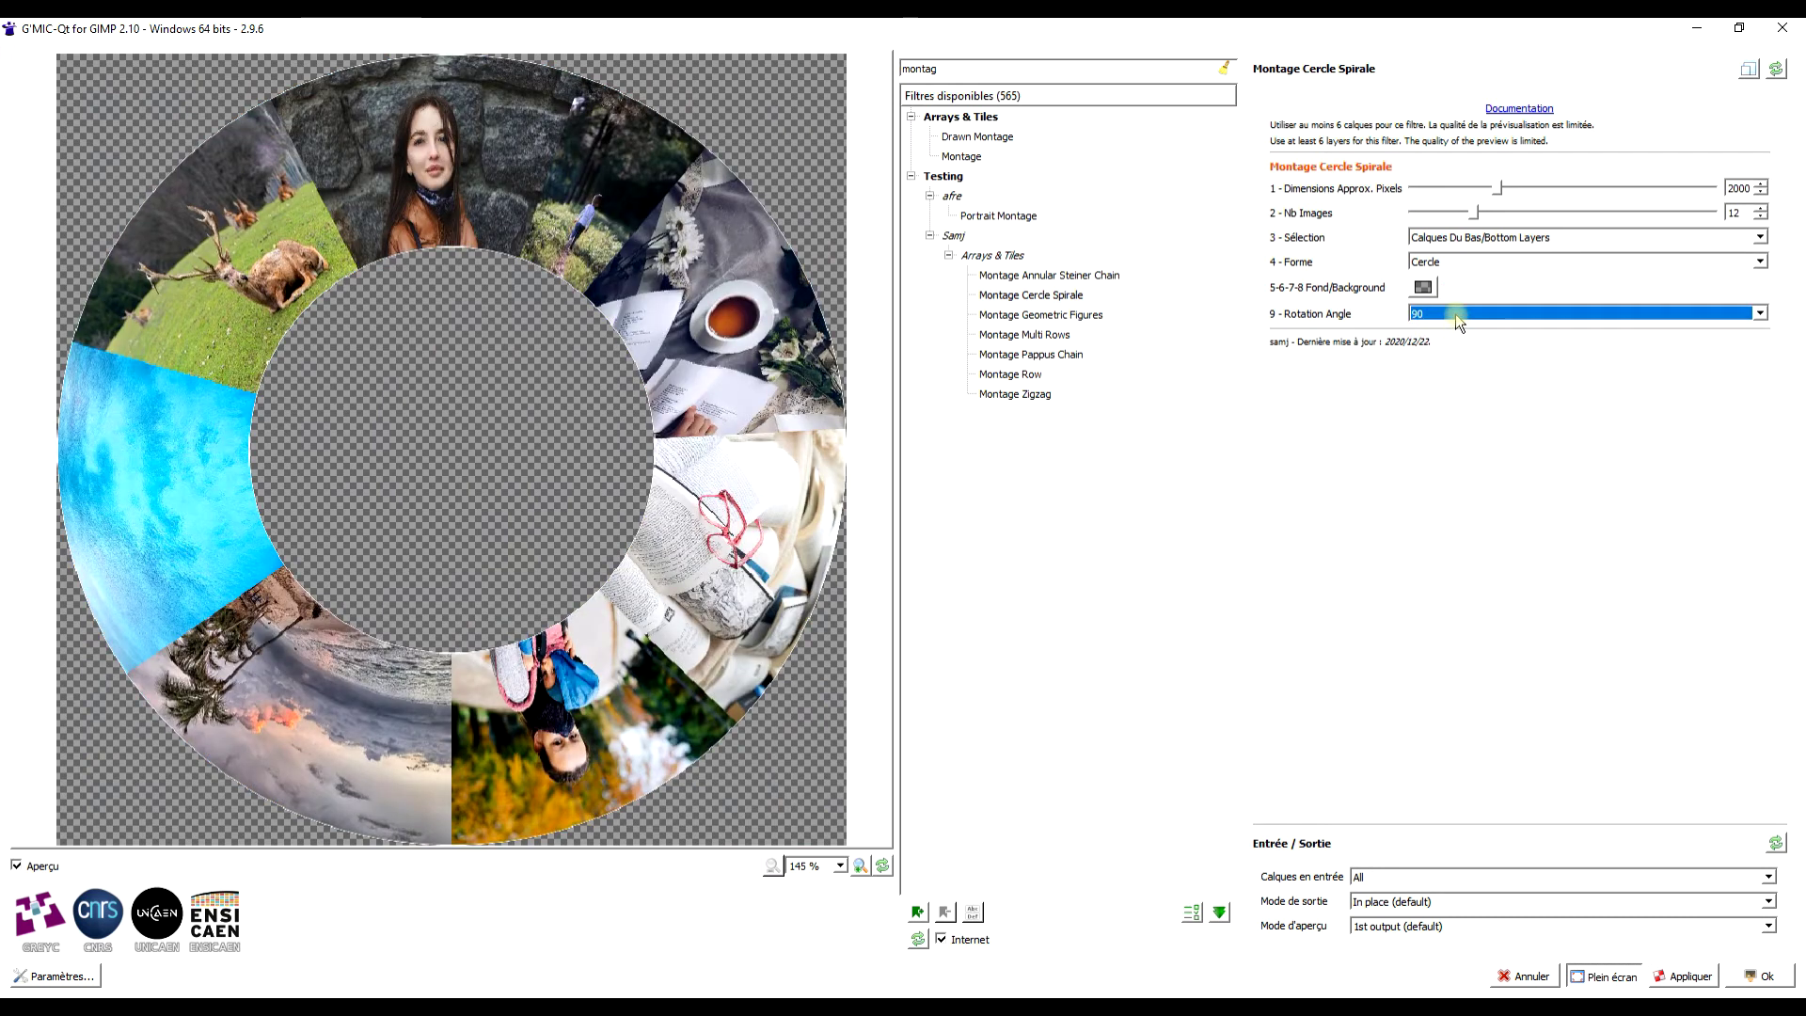
click(1458, 318)
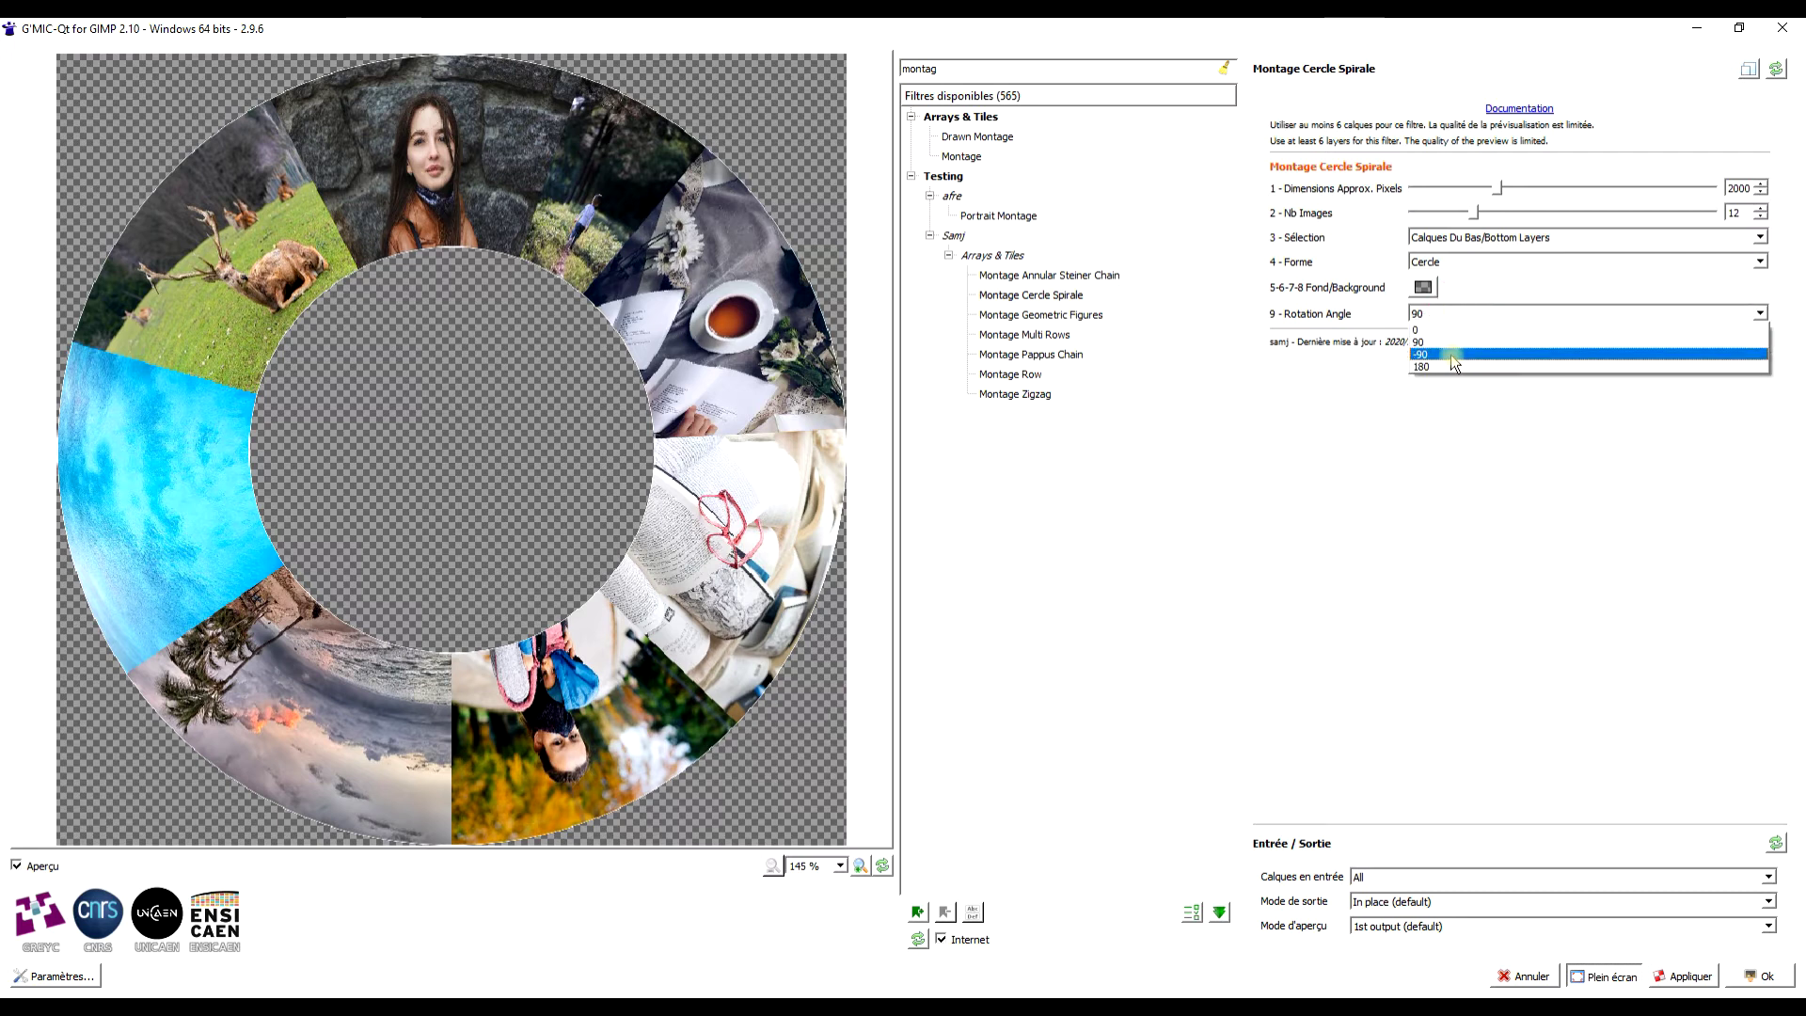
click(1451, 354)
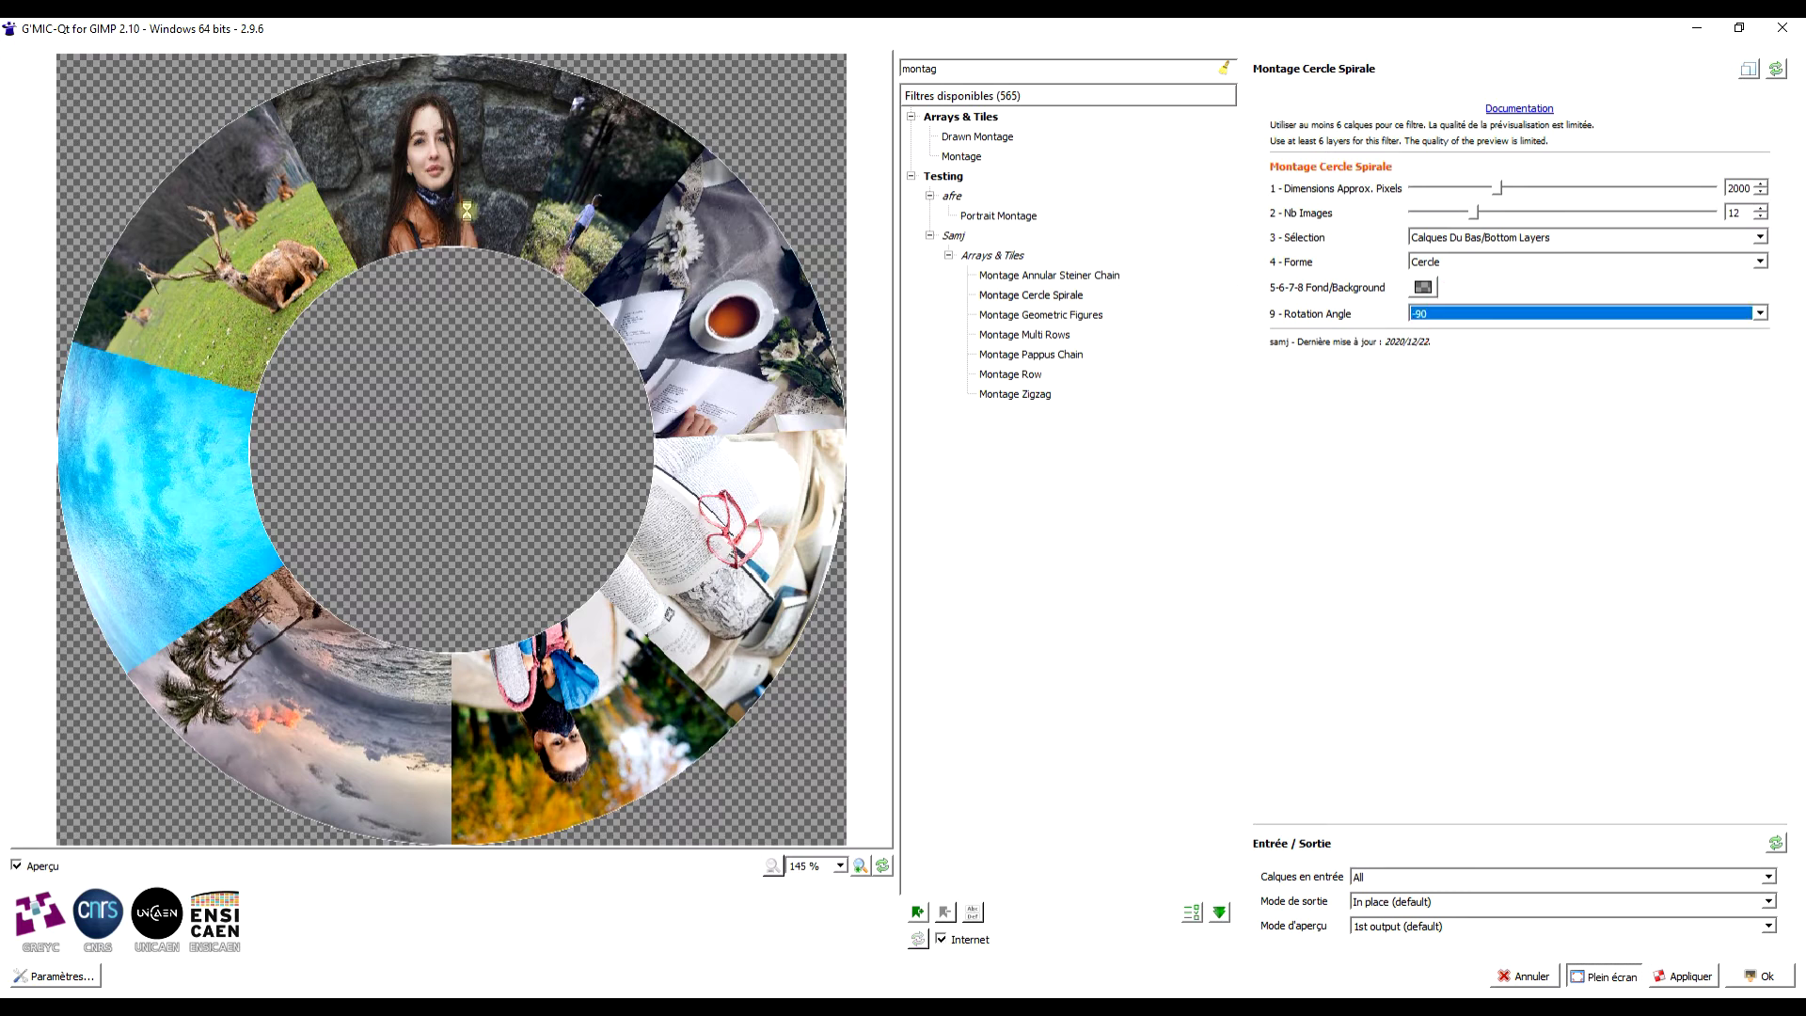
click(1435, 315)
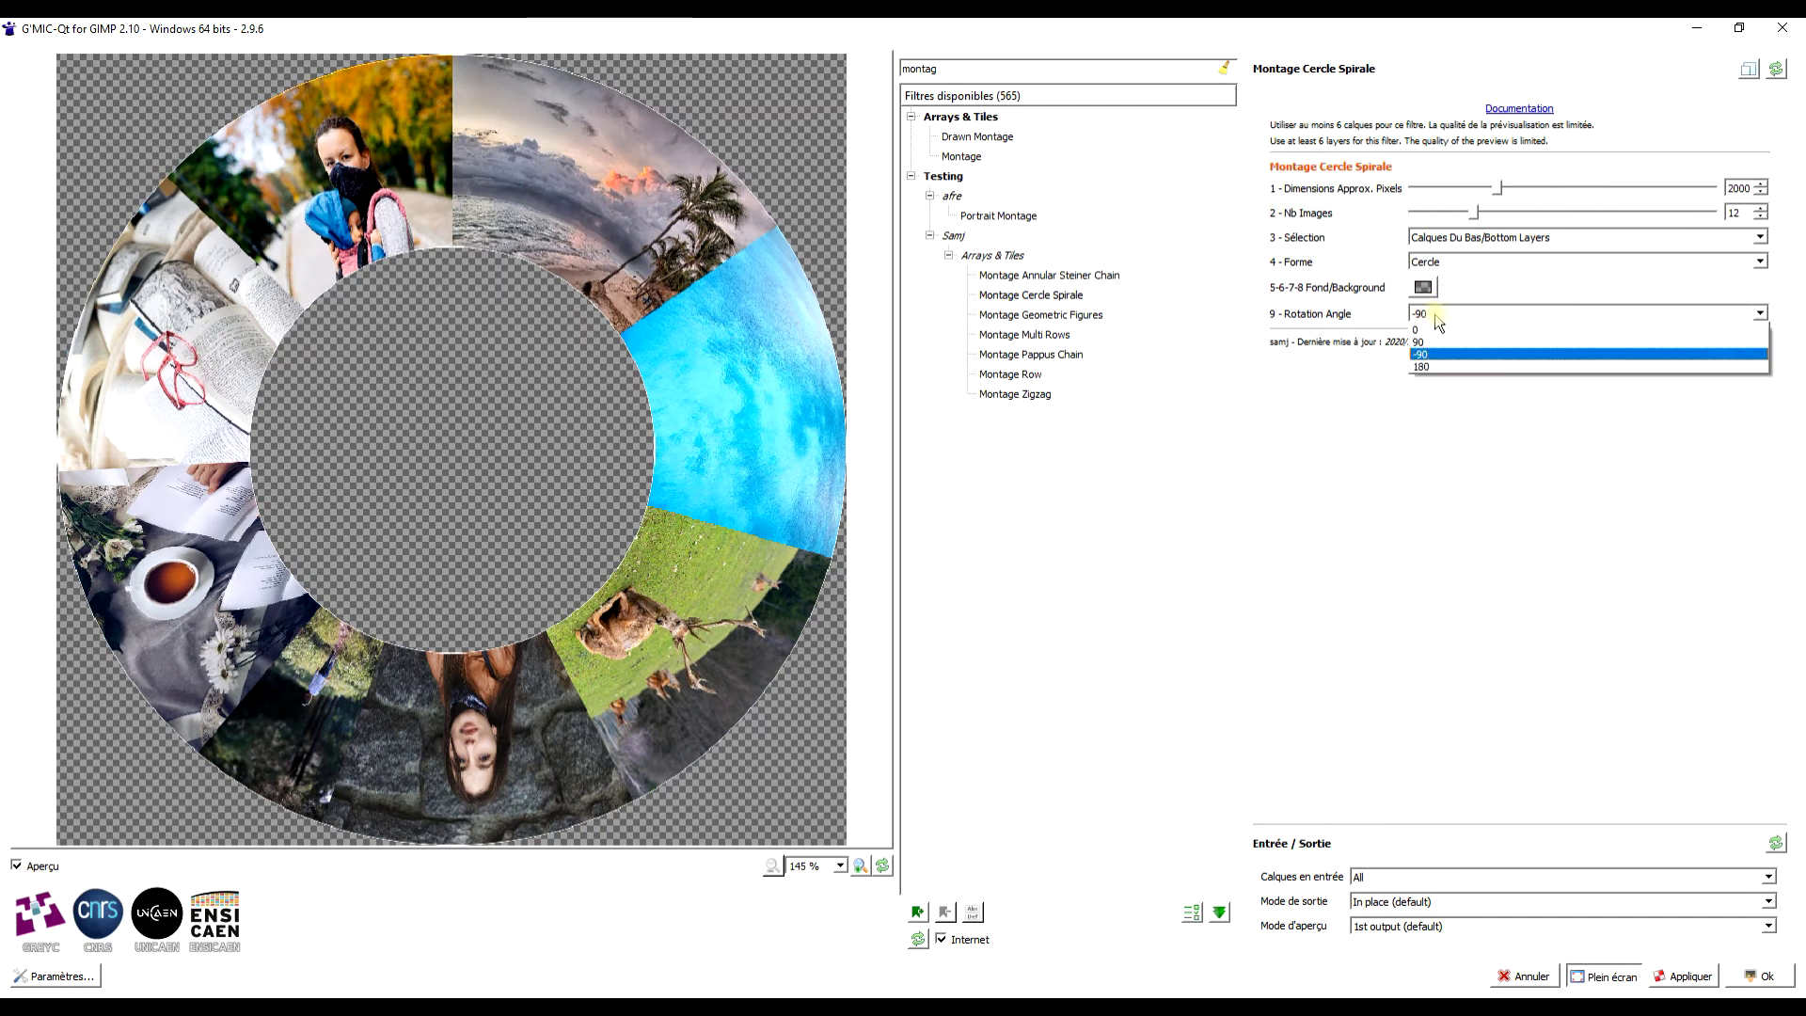
click(1431, 343)
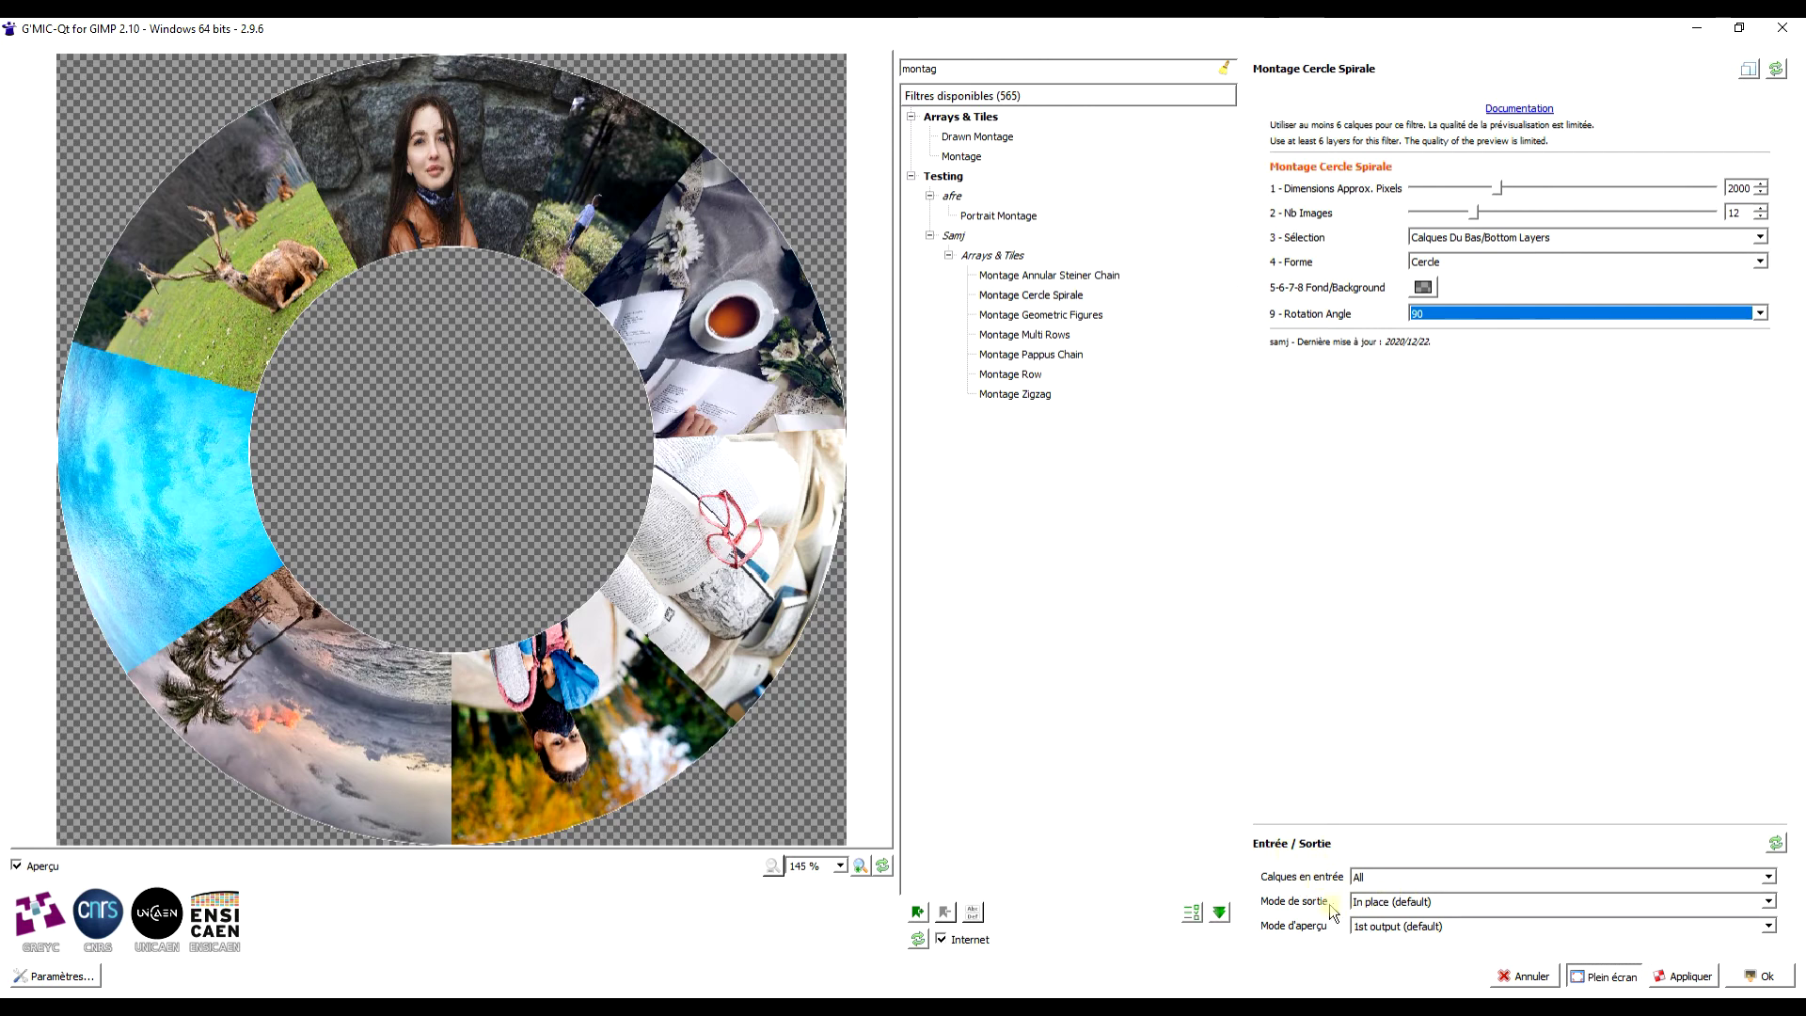
Set the filter's output mode to New image and run the circle montage.
click(1370, 906)
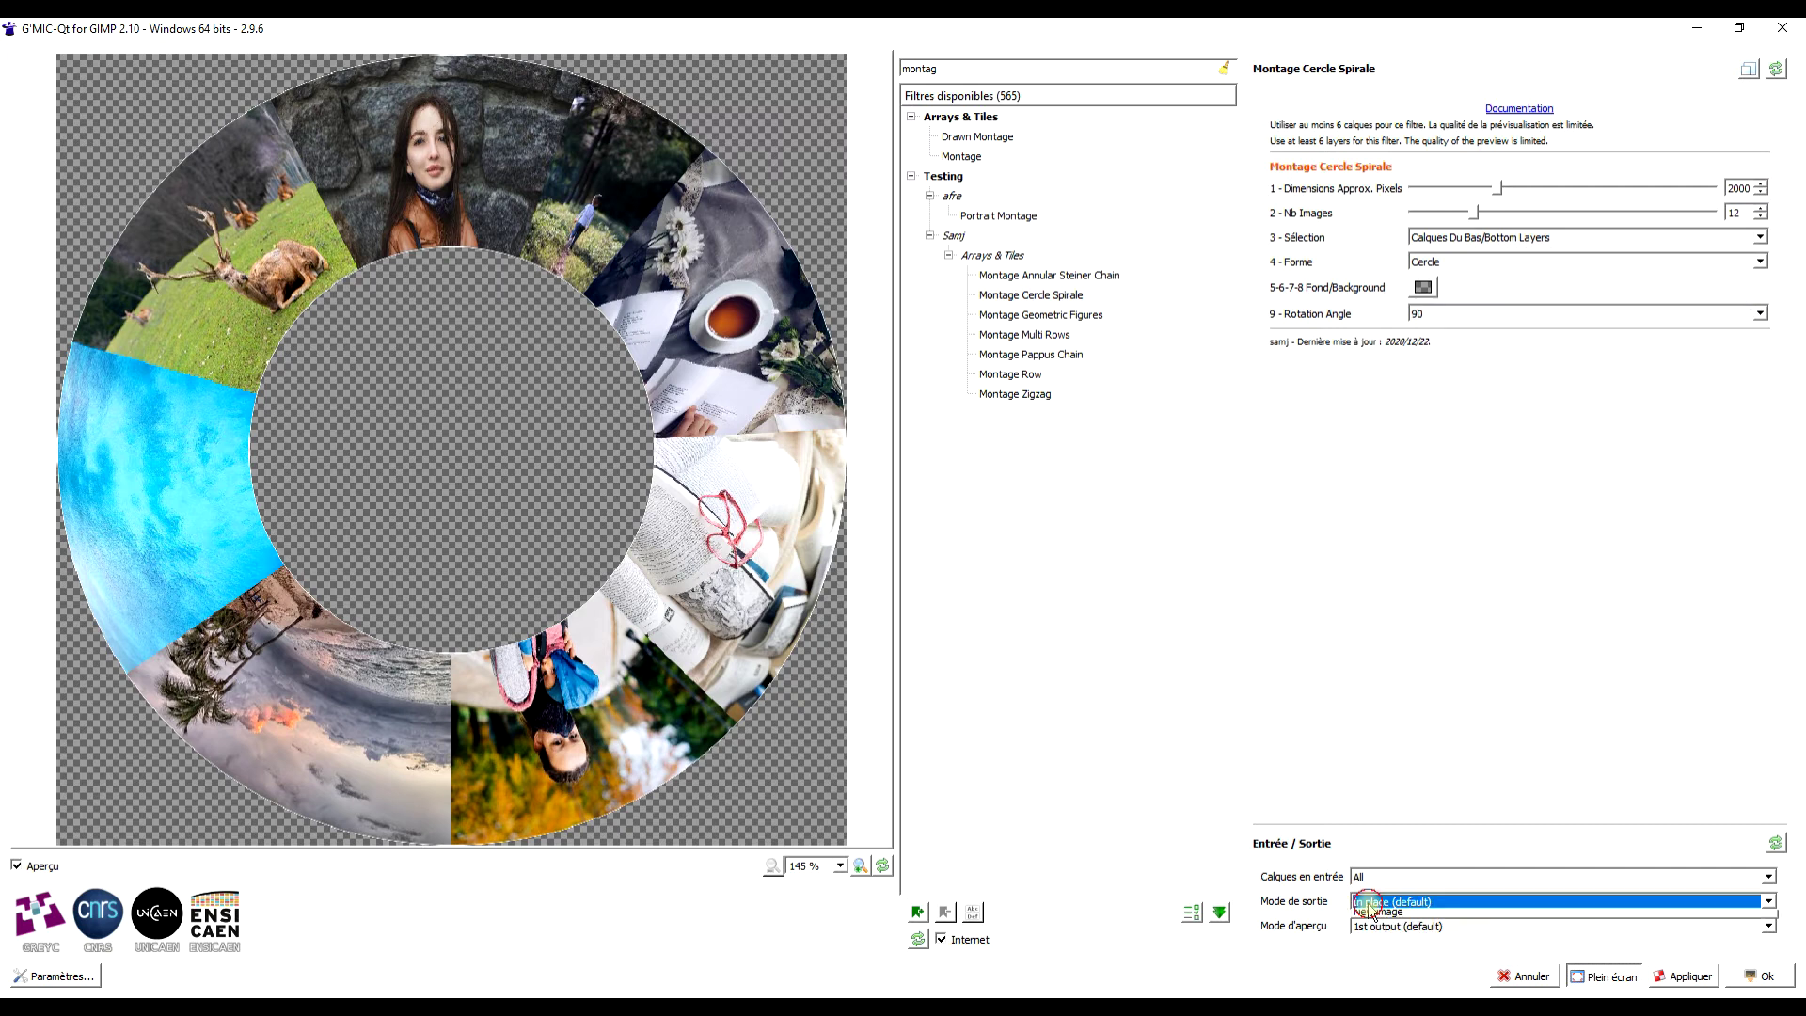
click(1391, 953)
click(1764, 981)
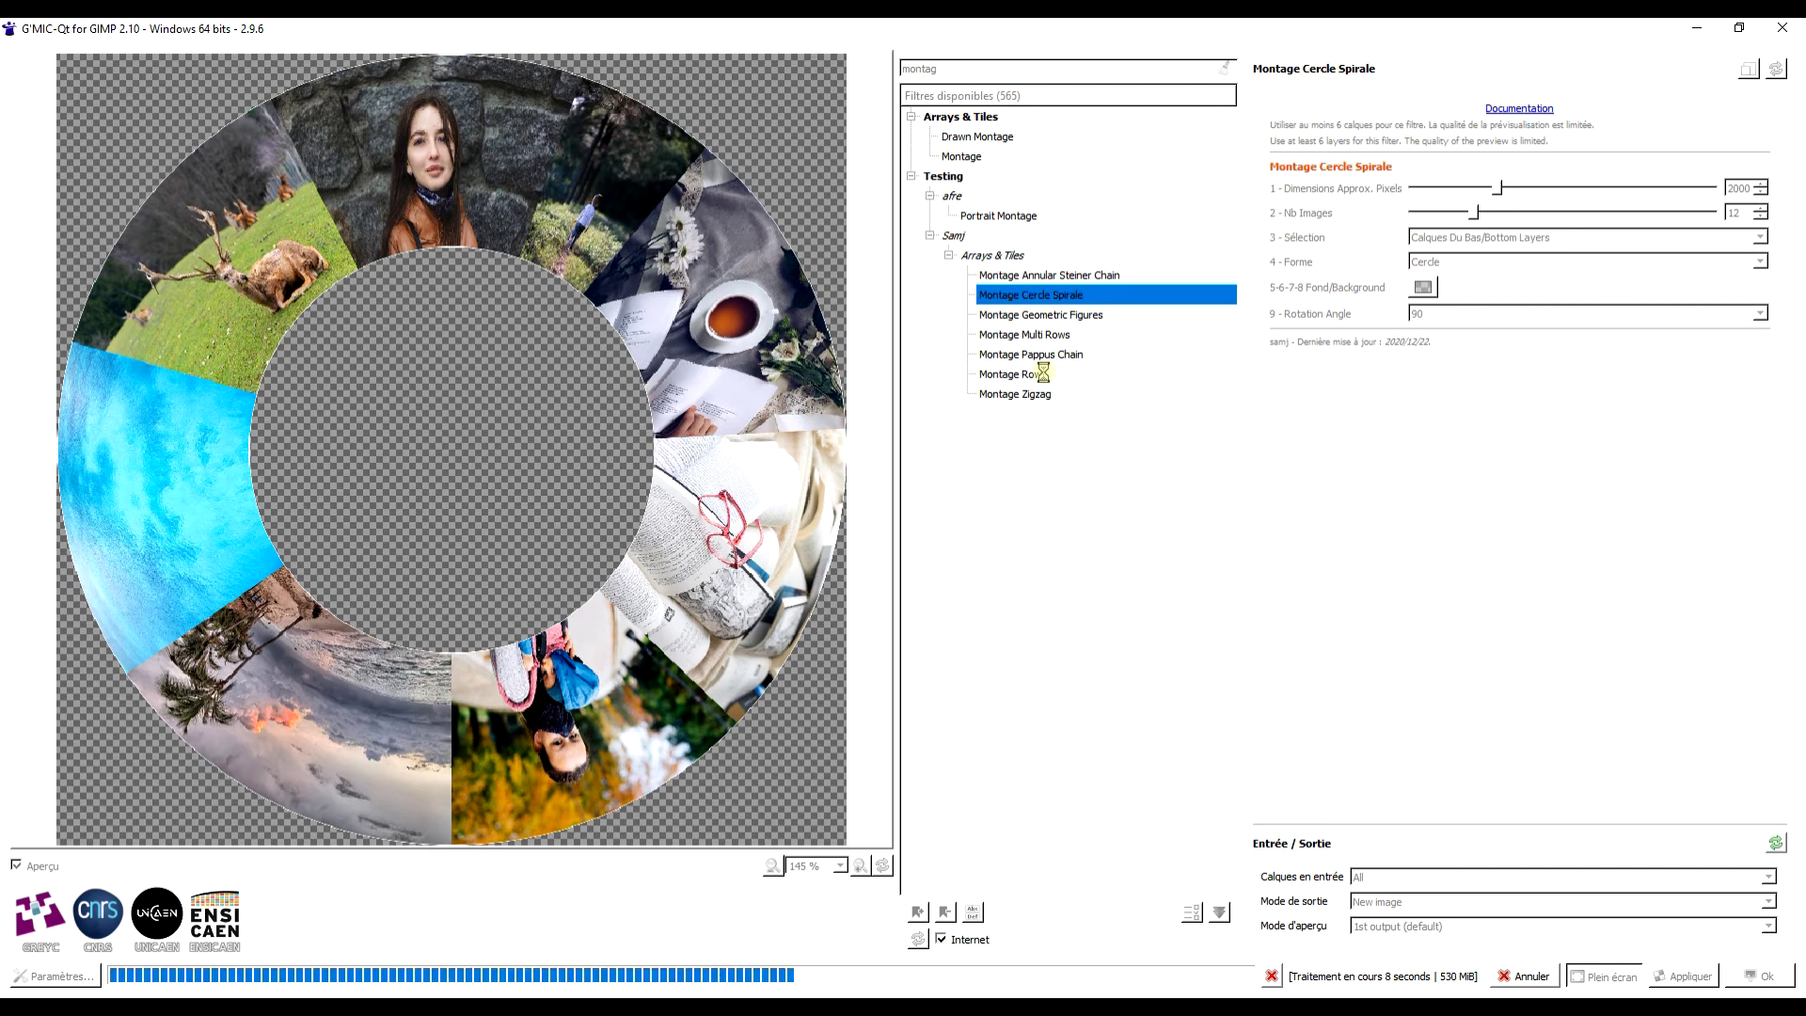
key(alt+Tab)
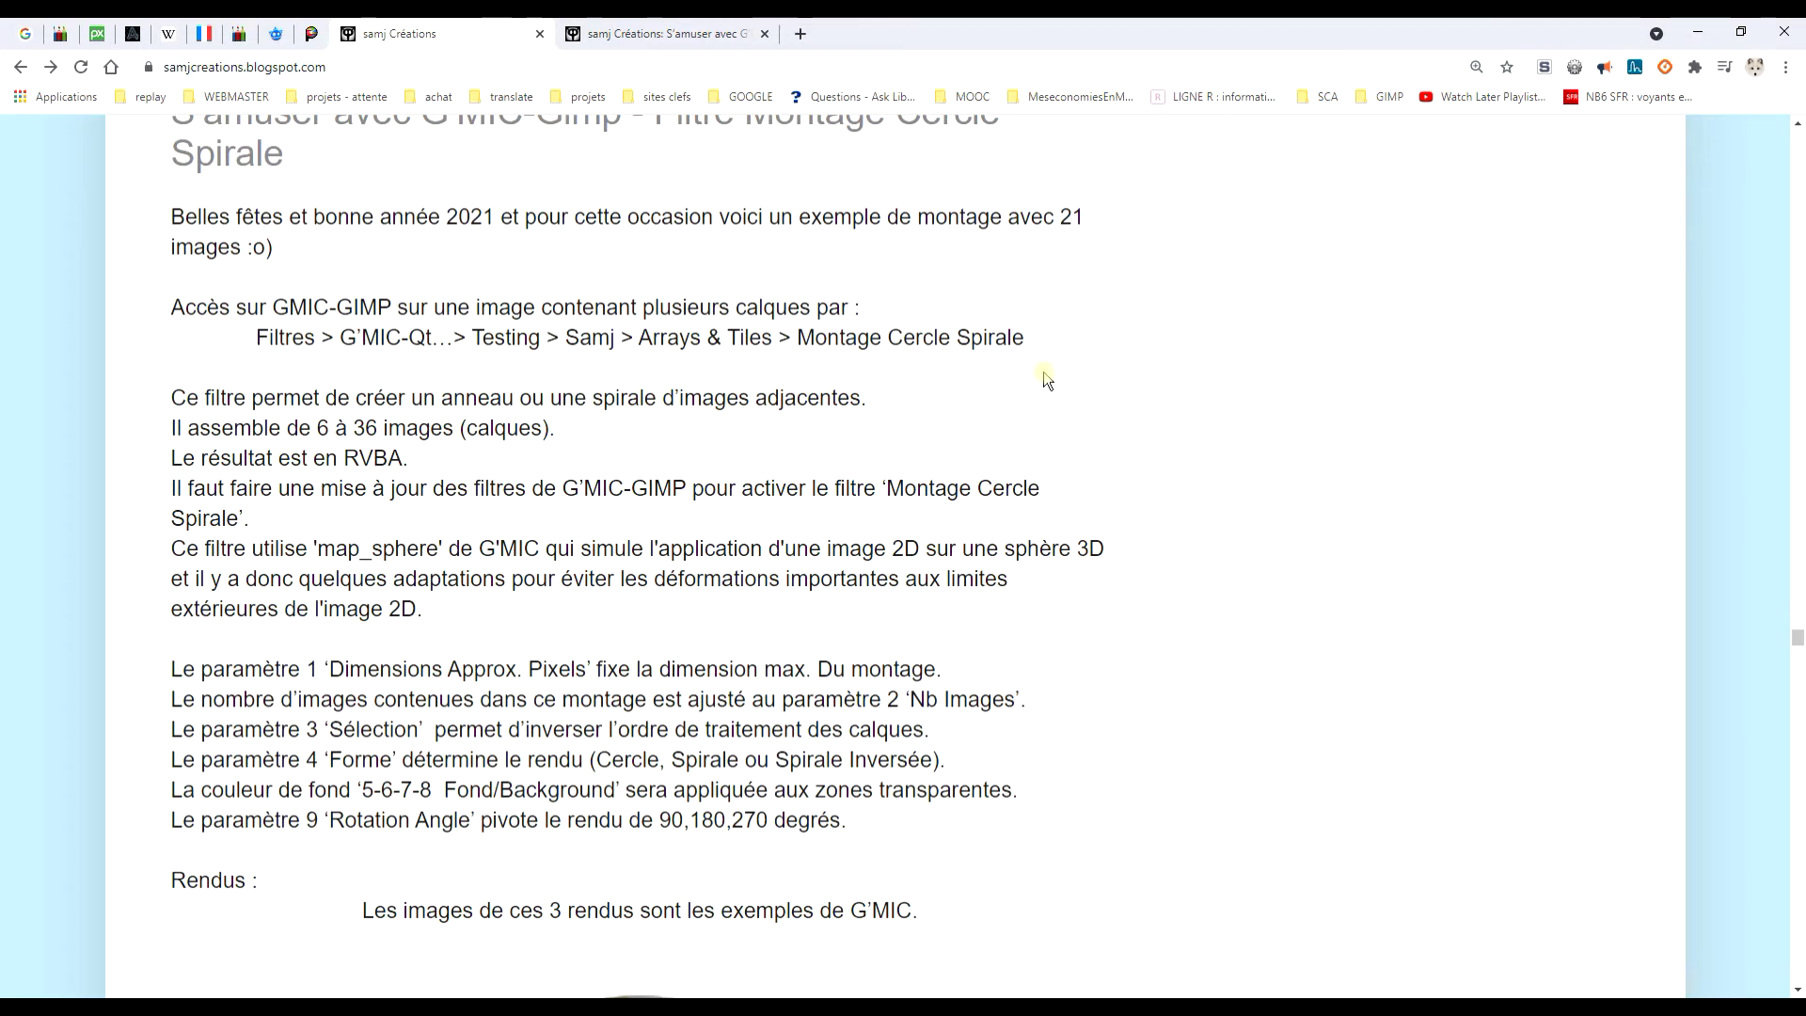
key(alt+Tab)
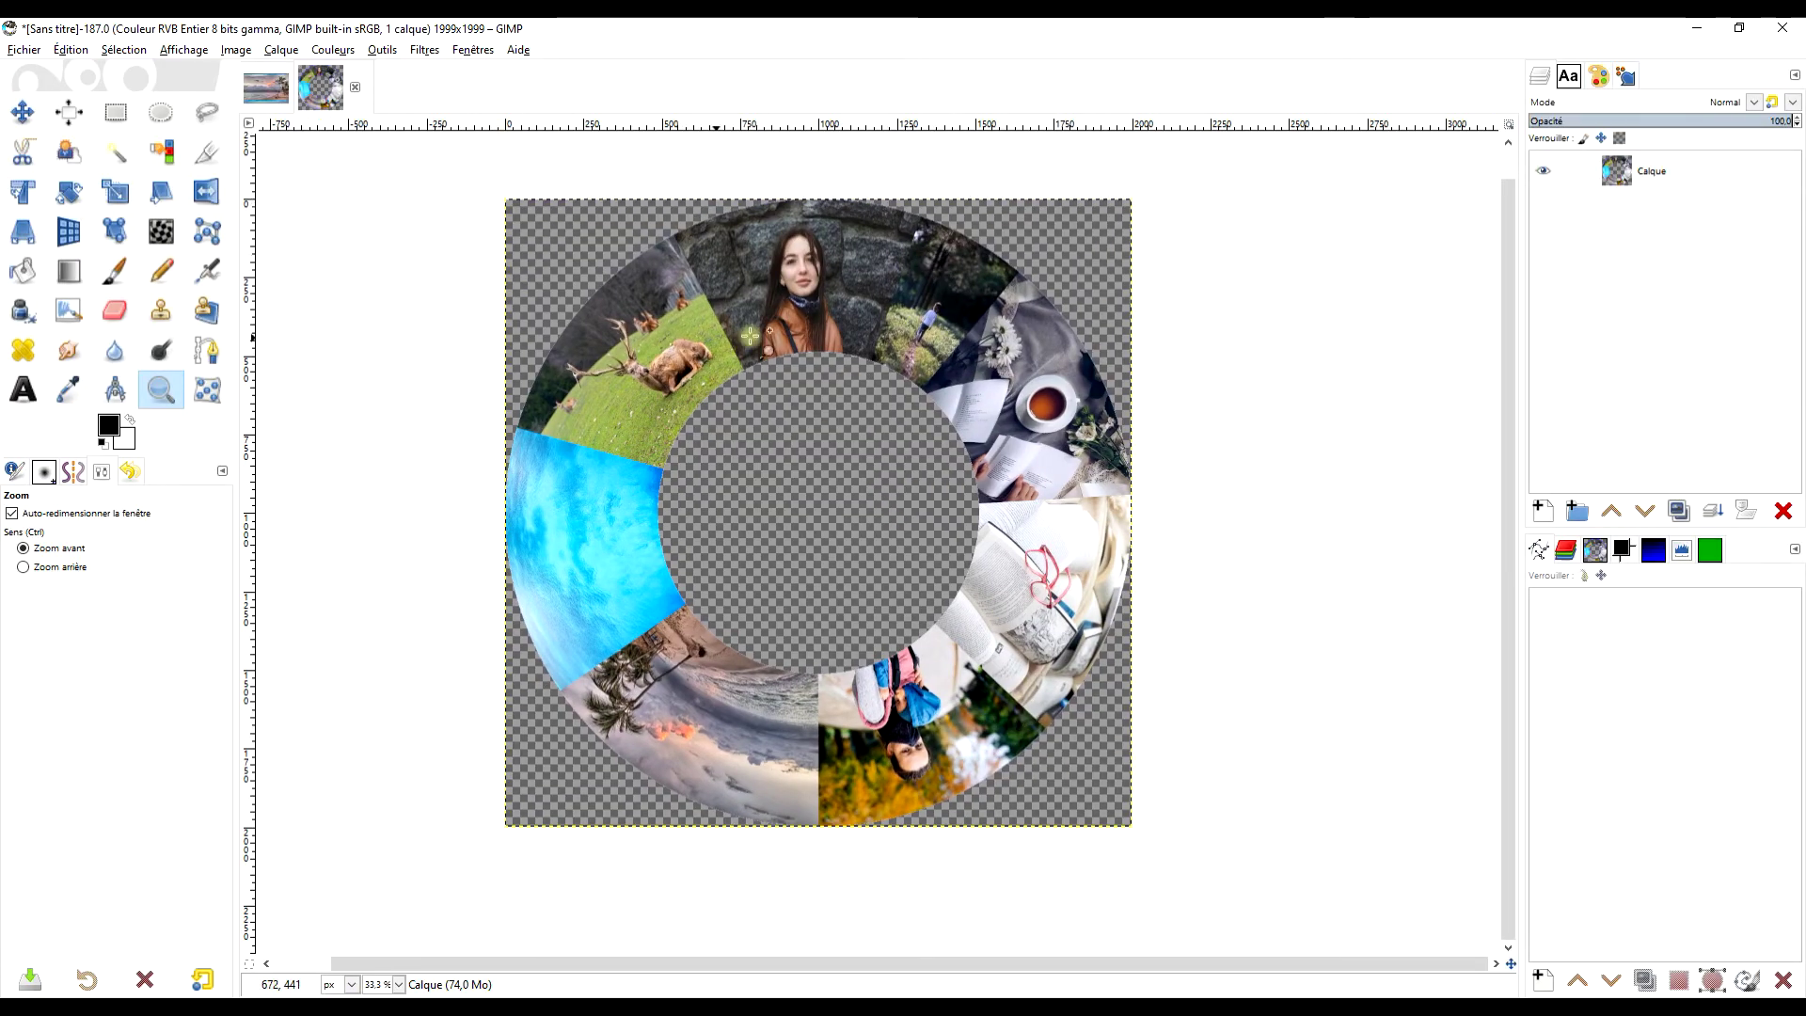
Rotate the montage layer clockwise by about 44° around its centre and fit the layer to the image size.
click(1625, 182)
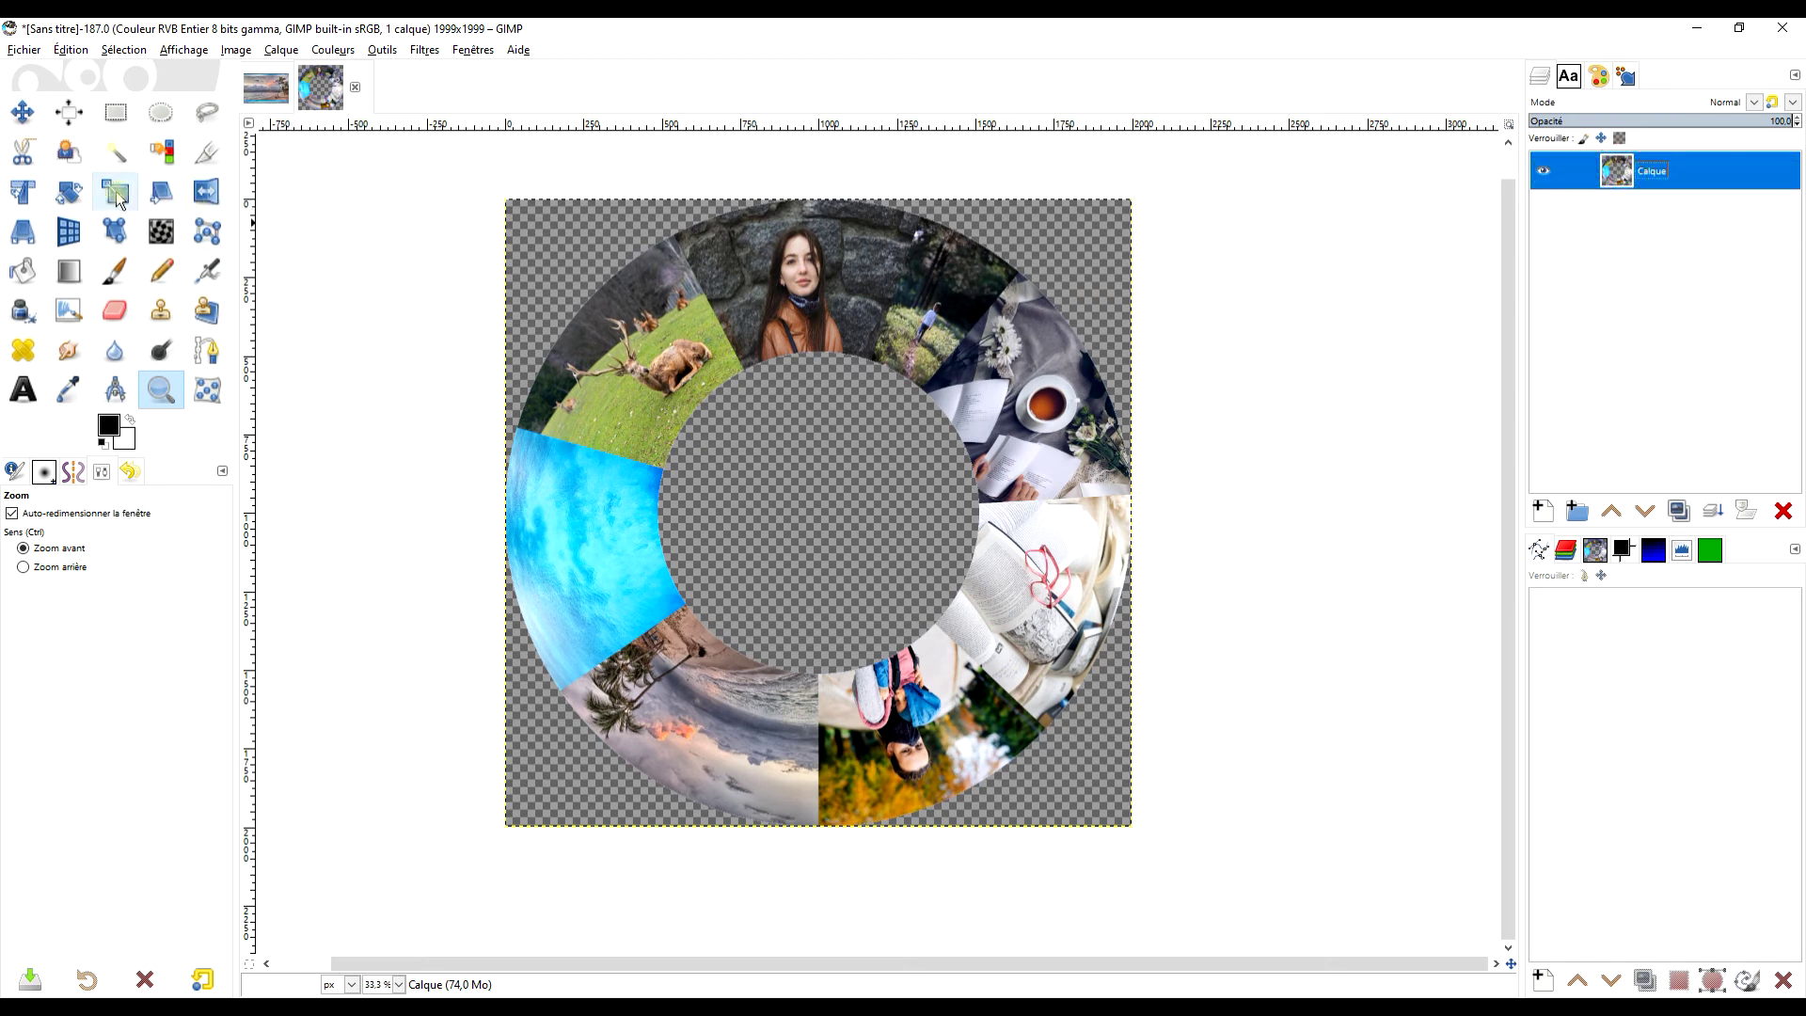
click(75, 192)
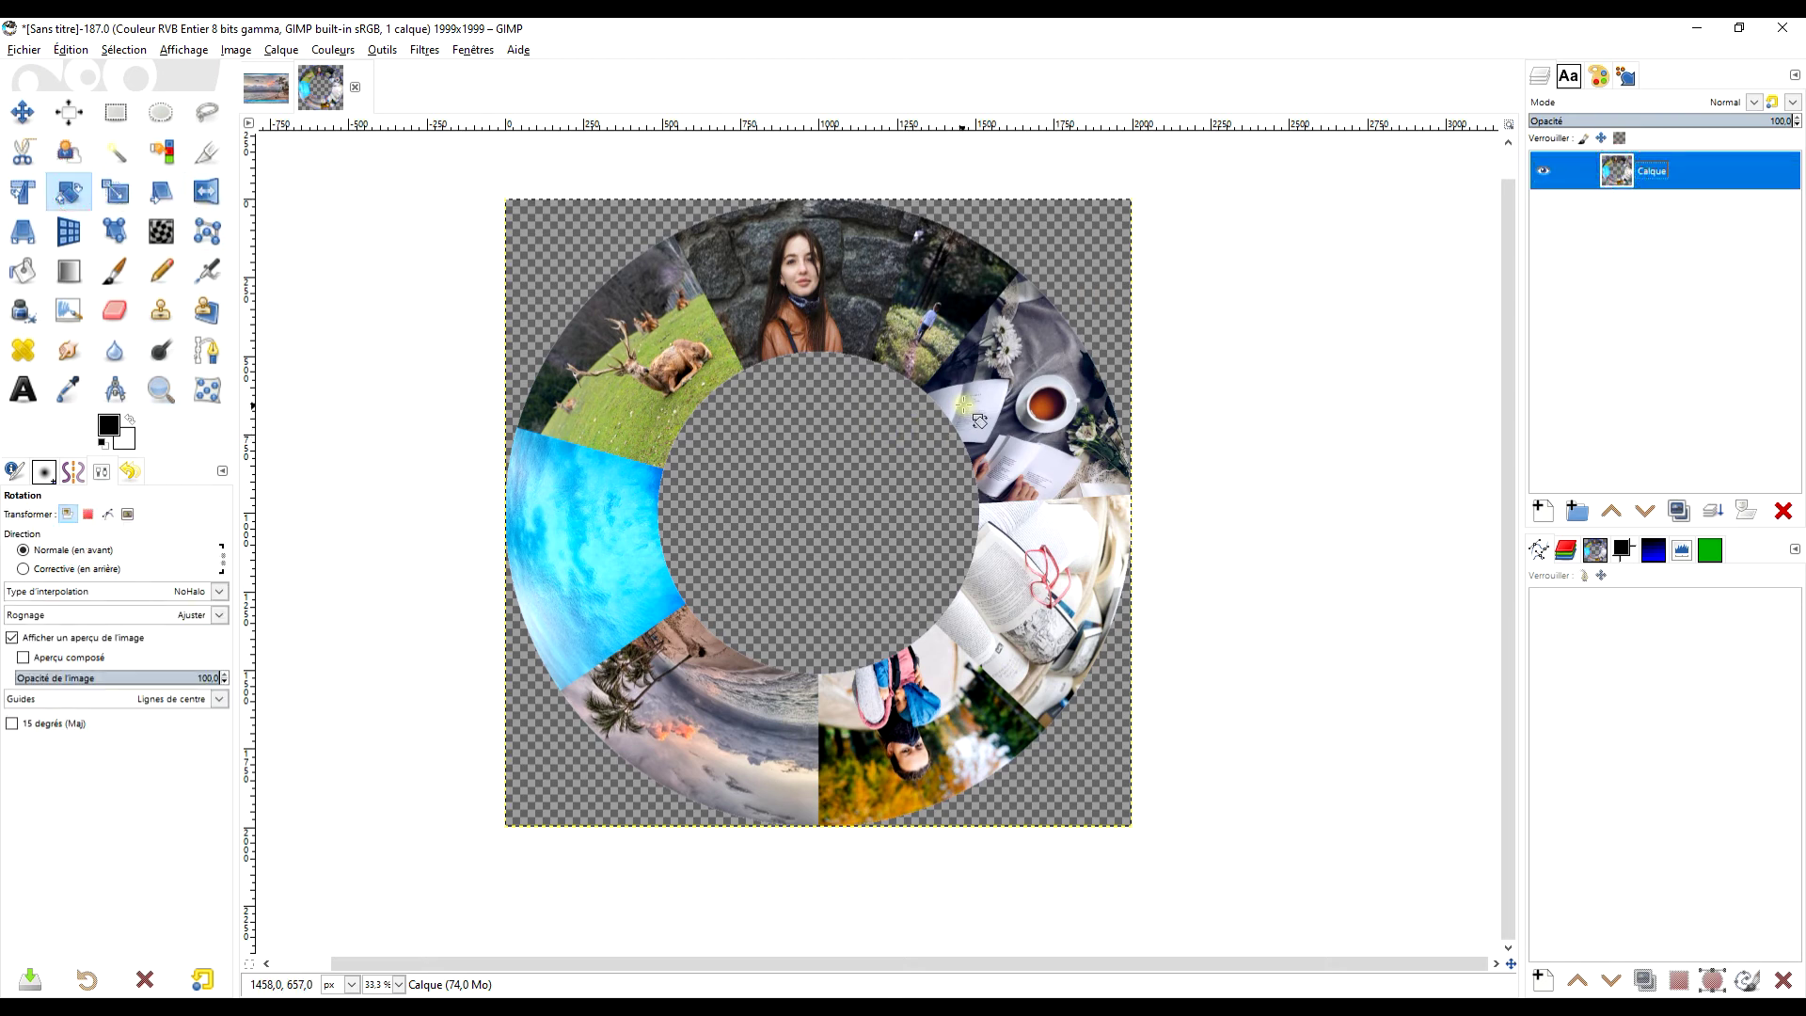
drag(967, 405, 976, 414)
drag(999, 455, 1002, 469)
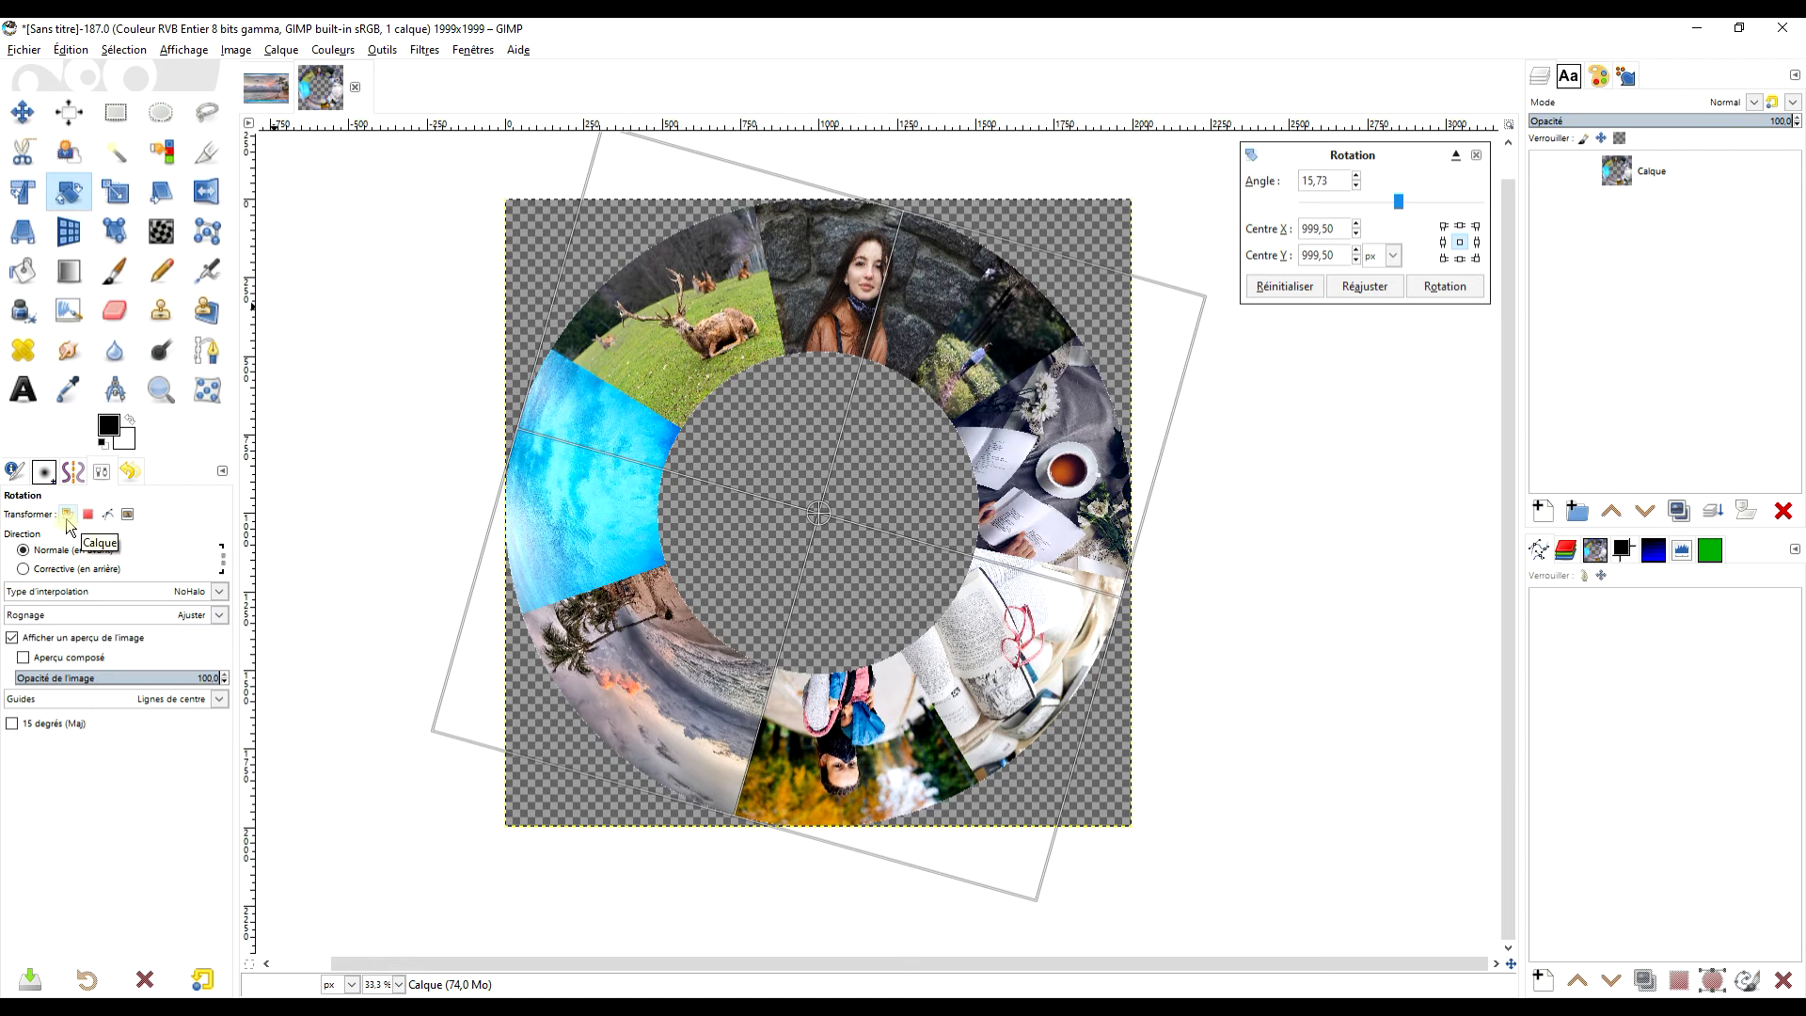
drag(1013, 442, 990, 537)
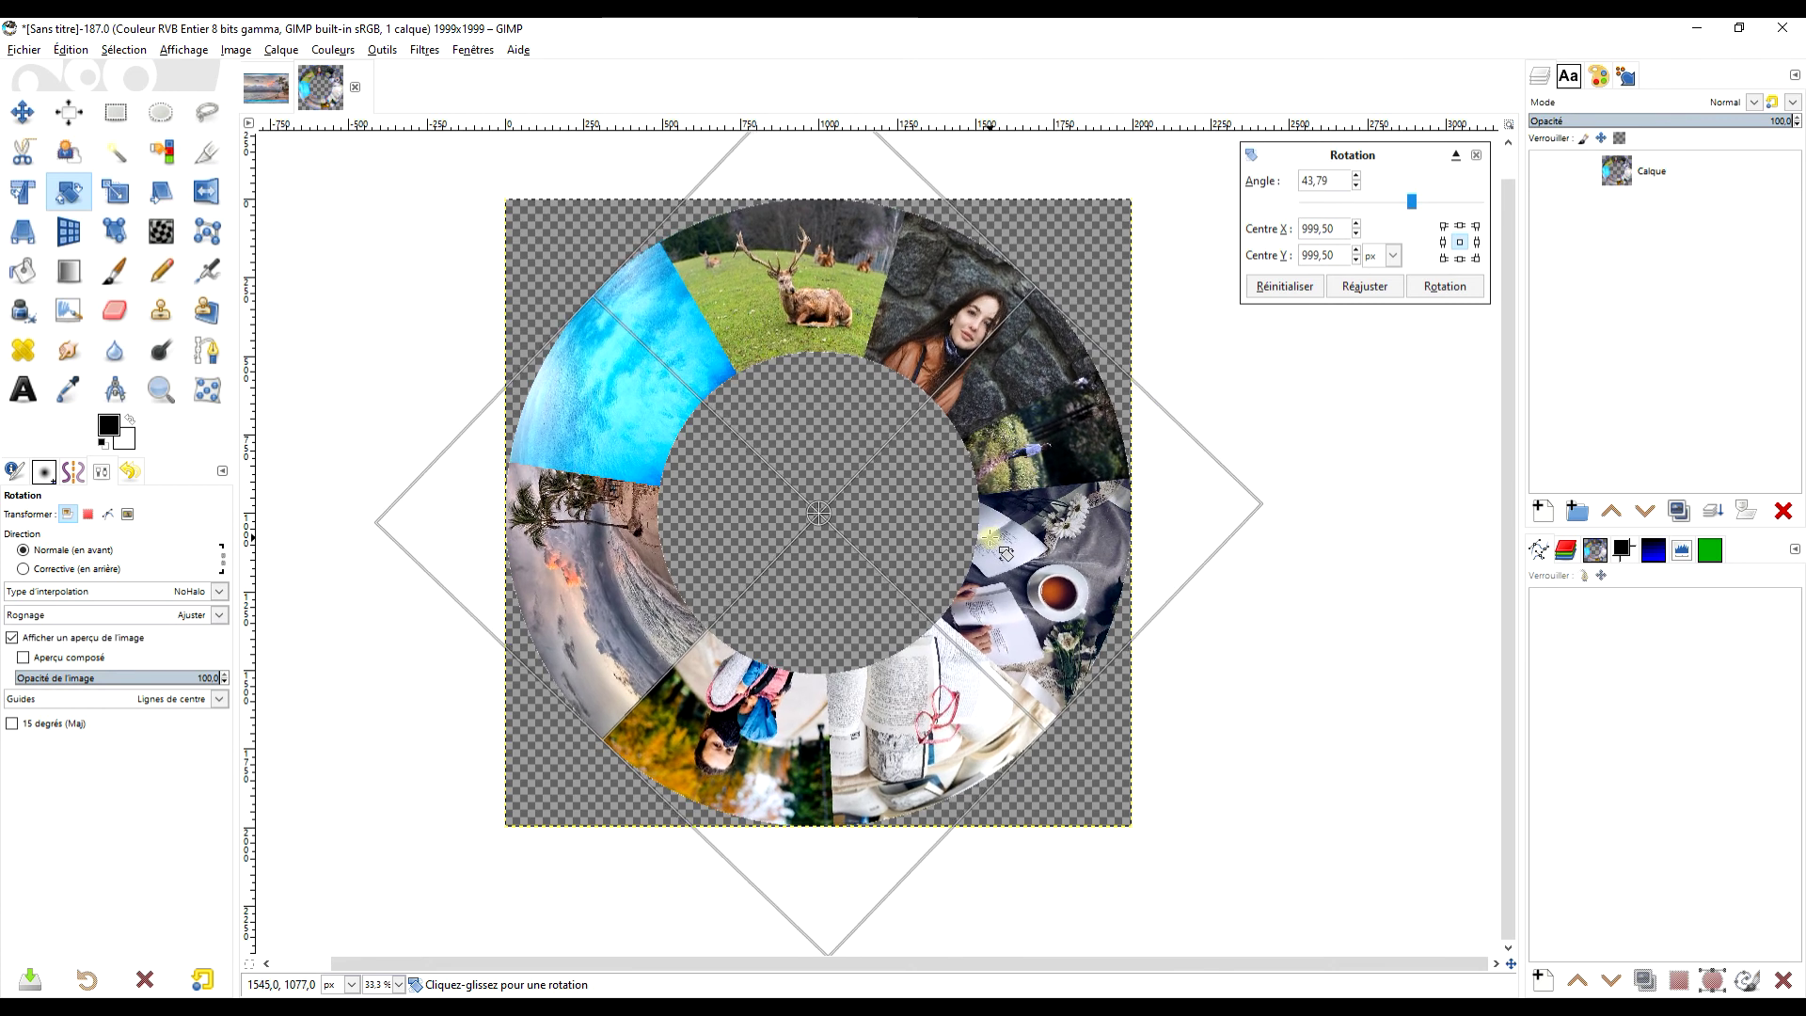
click(1446, 288)
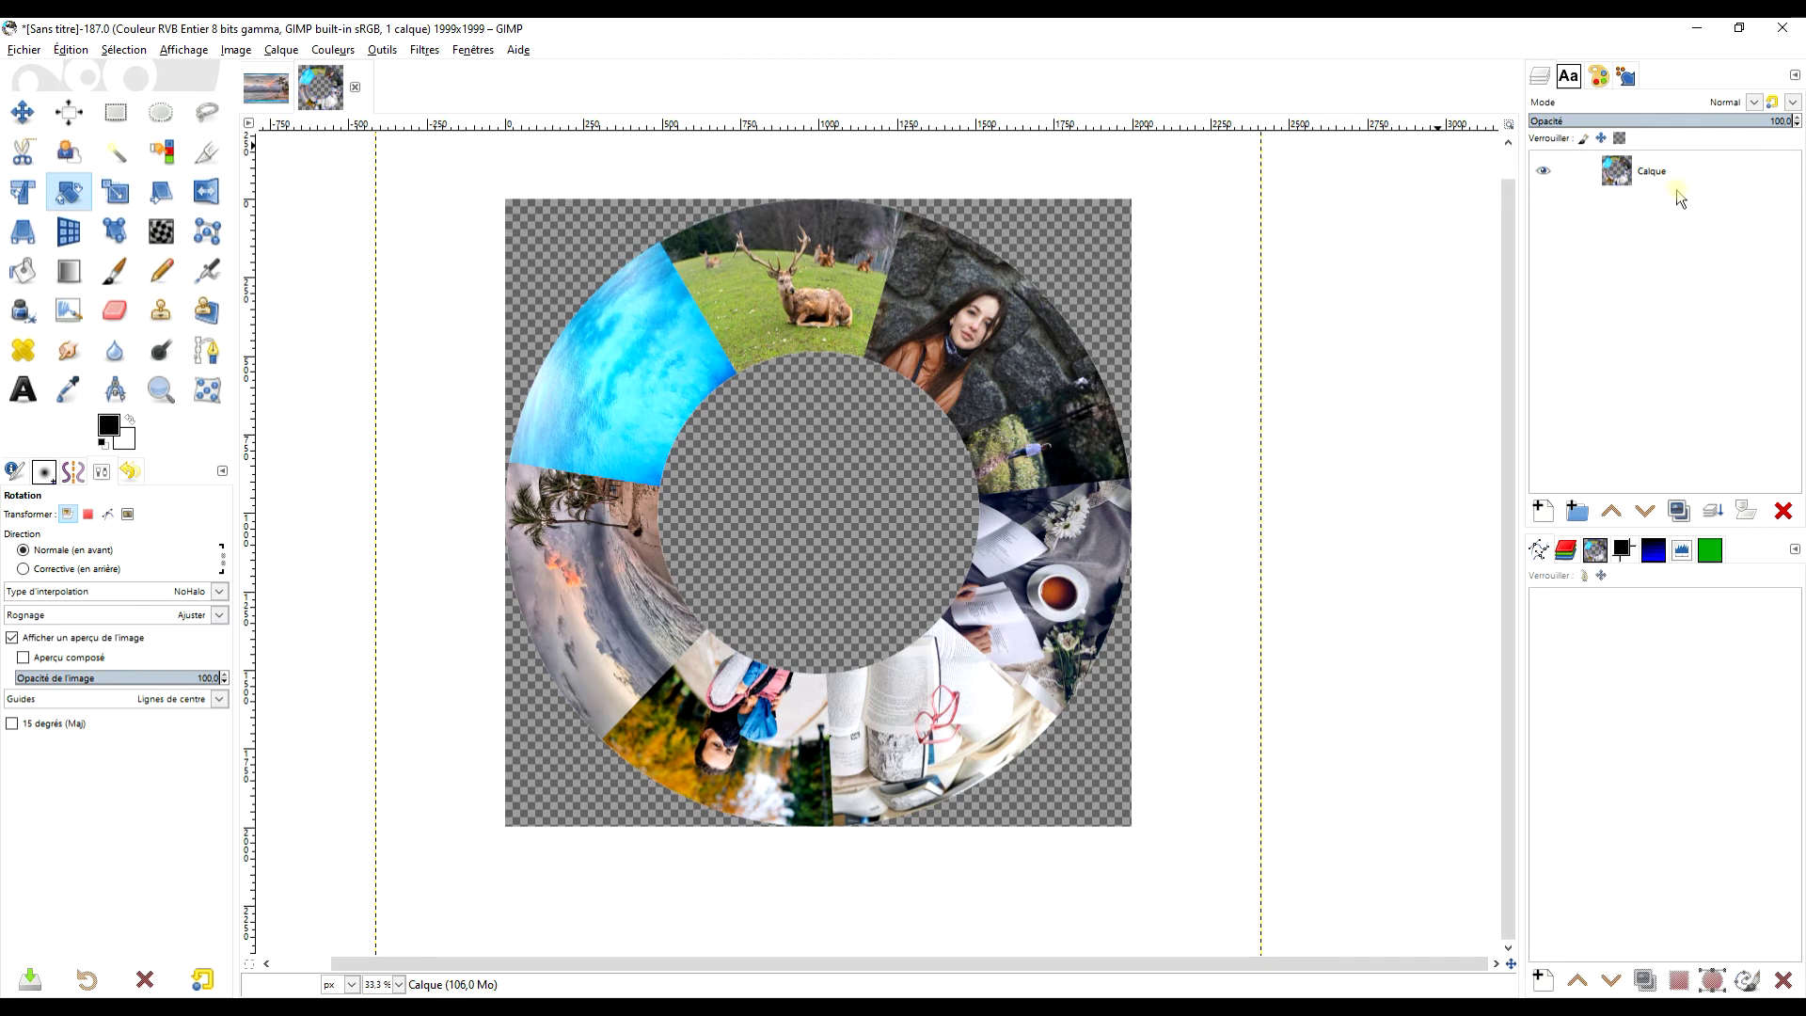
right_click(1614, 171)
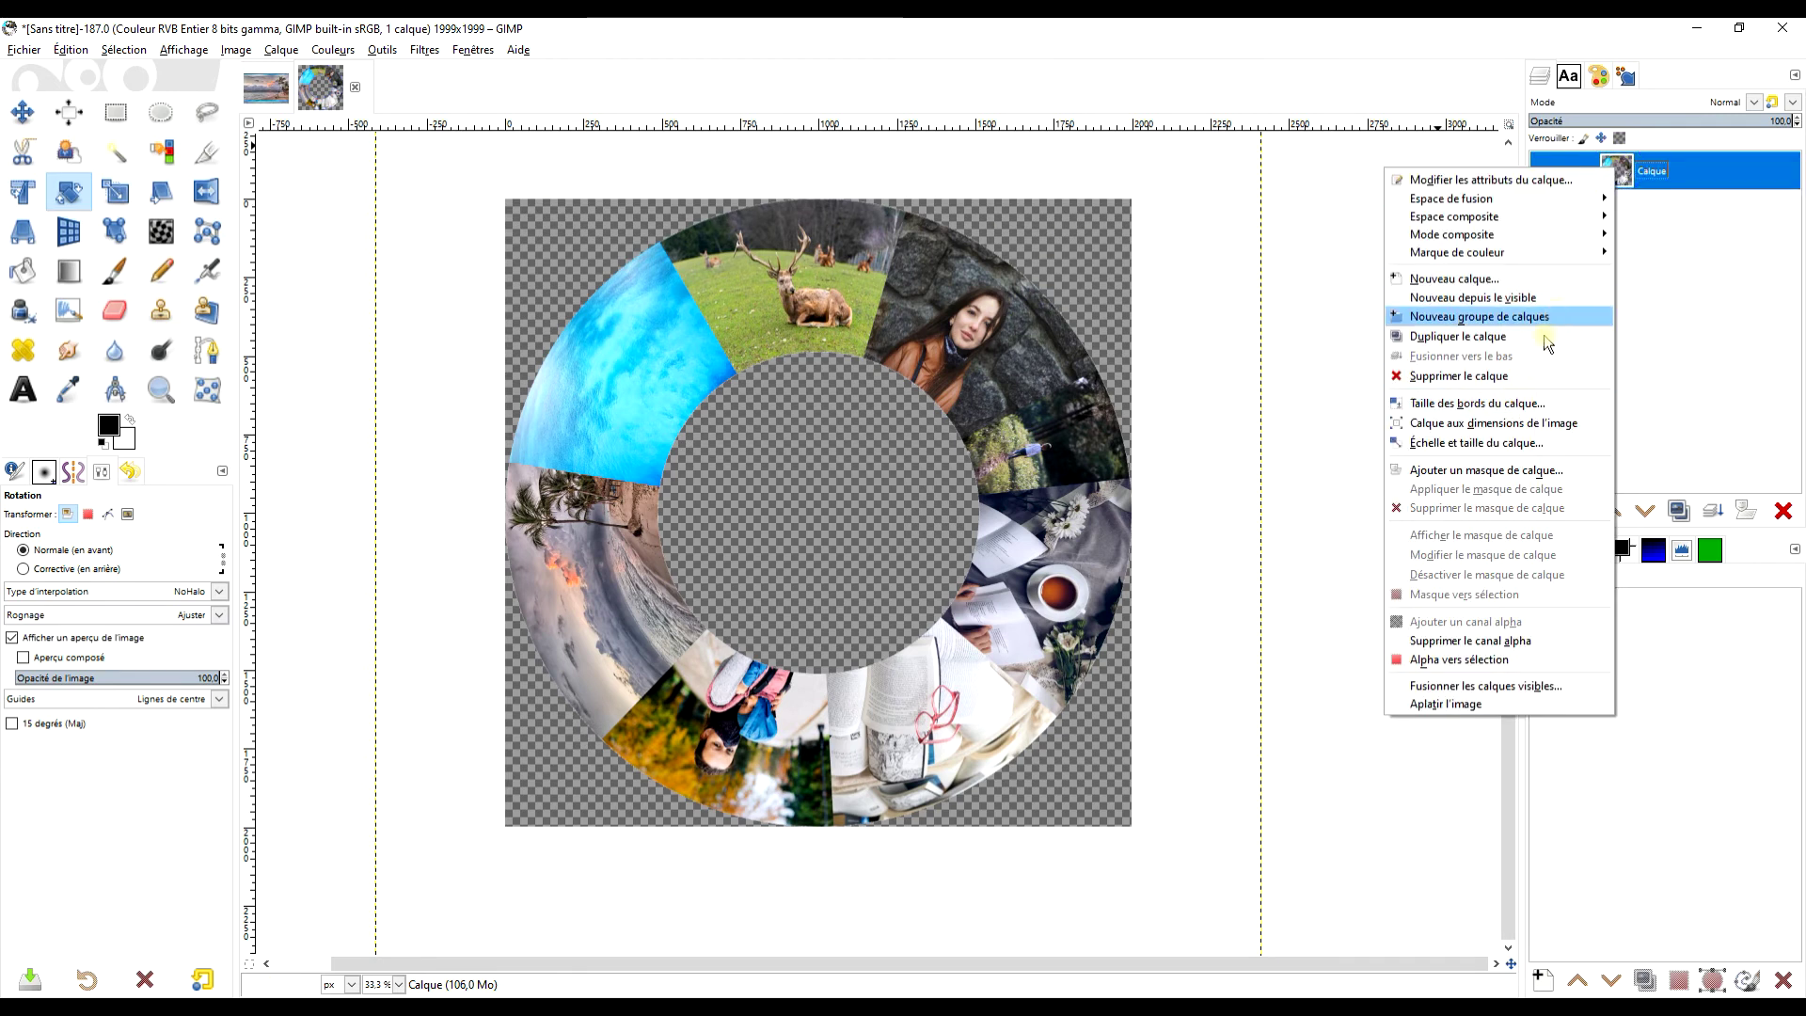
click(1526, 424)
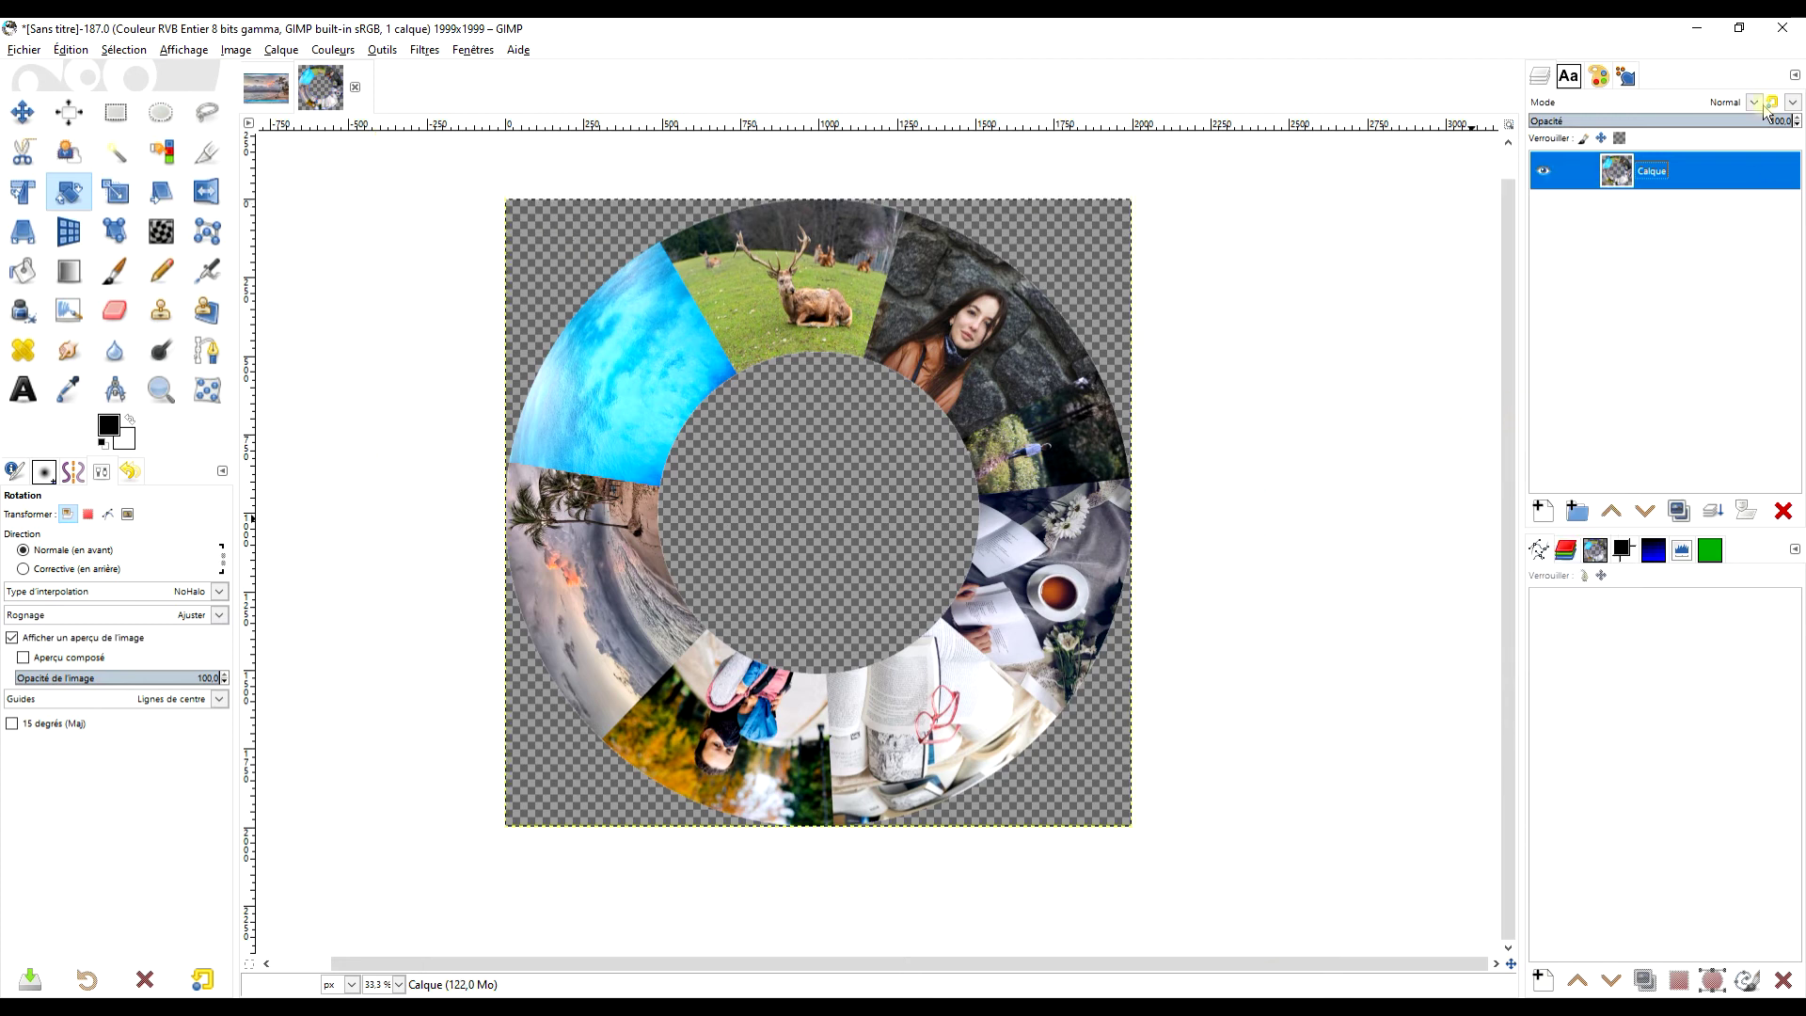
Create a white-filled 1999 × 1999 px layer named "fond" and move it below the montage layer.
click(1542, 511)
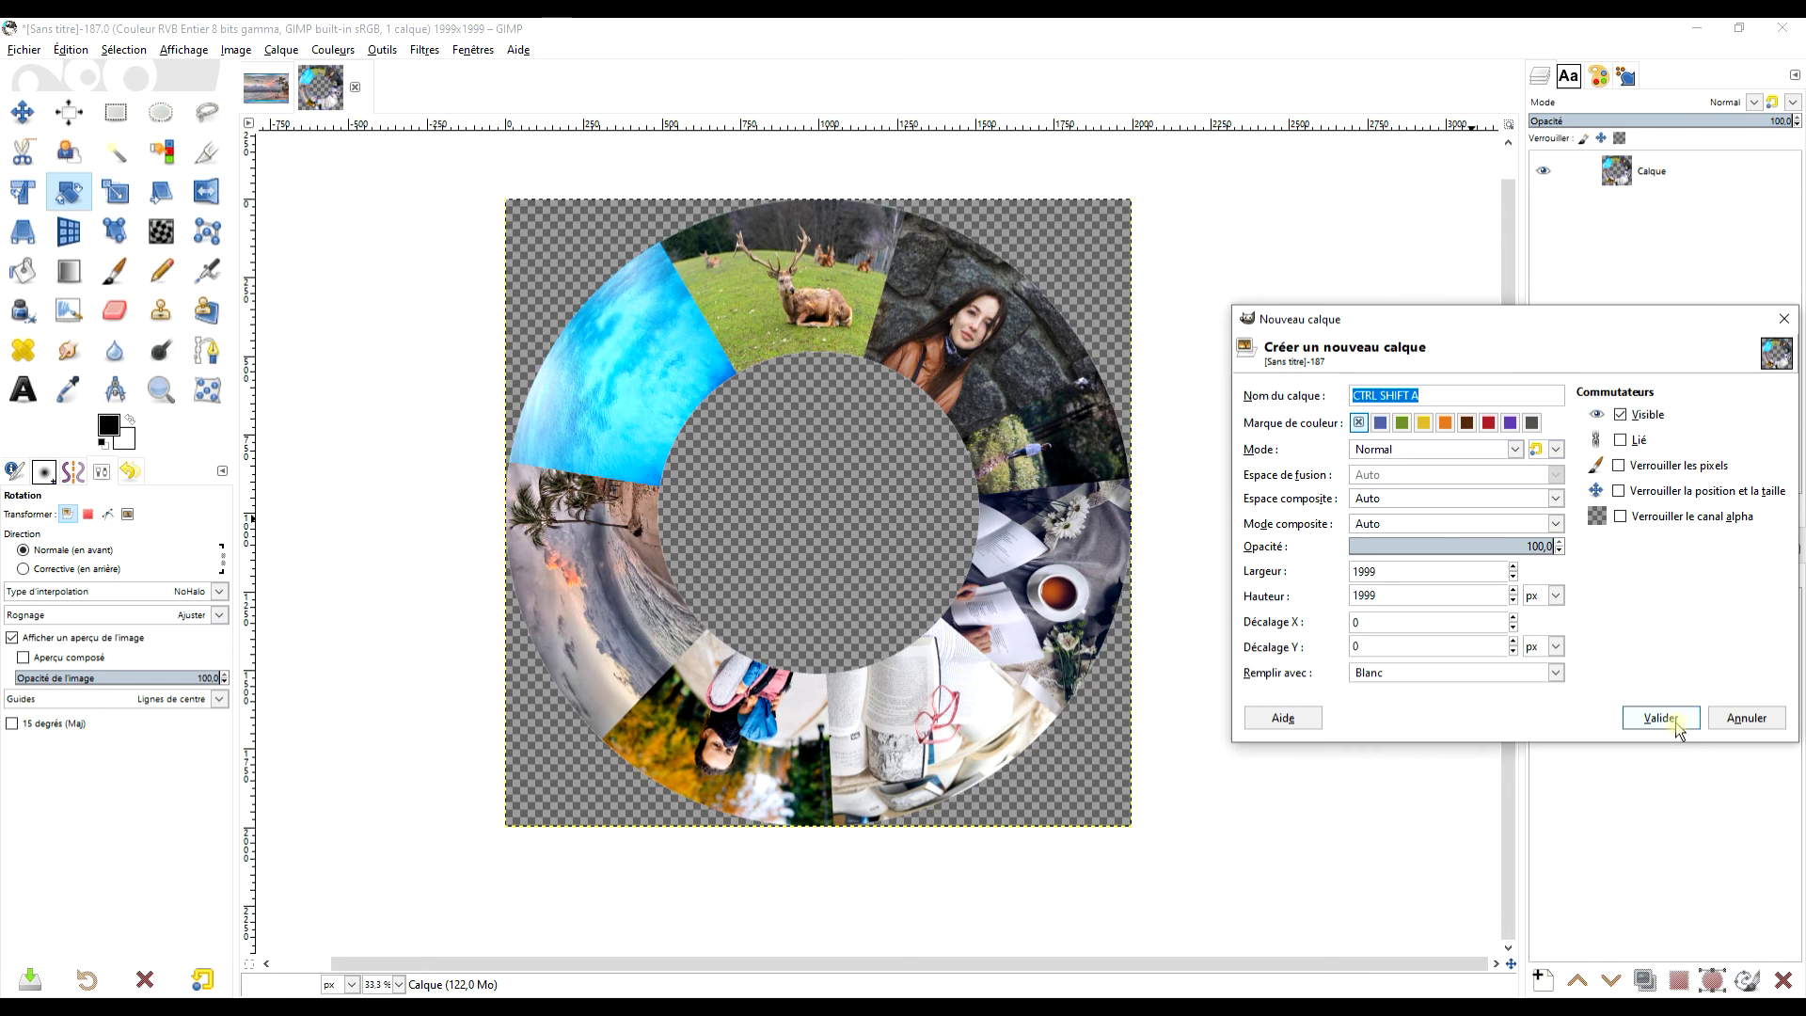
text(fo)
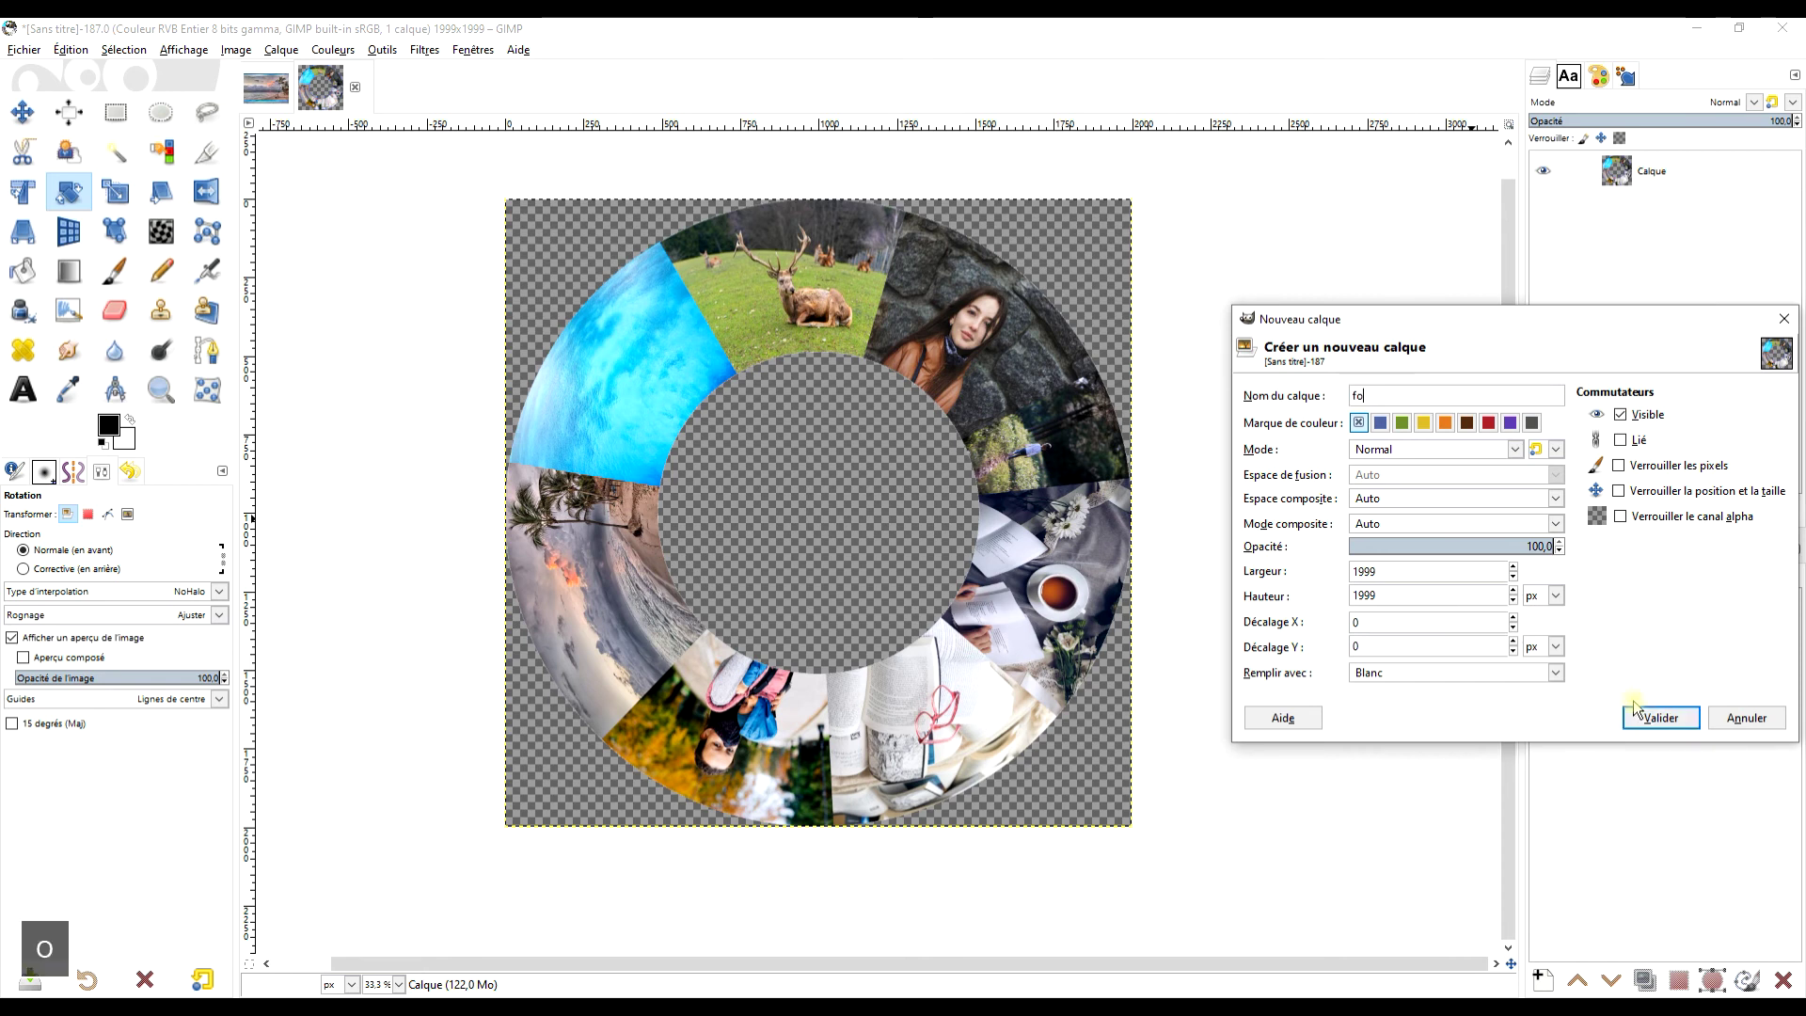
text(nd)
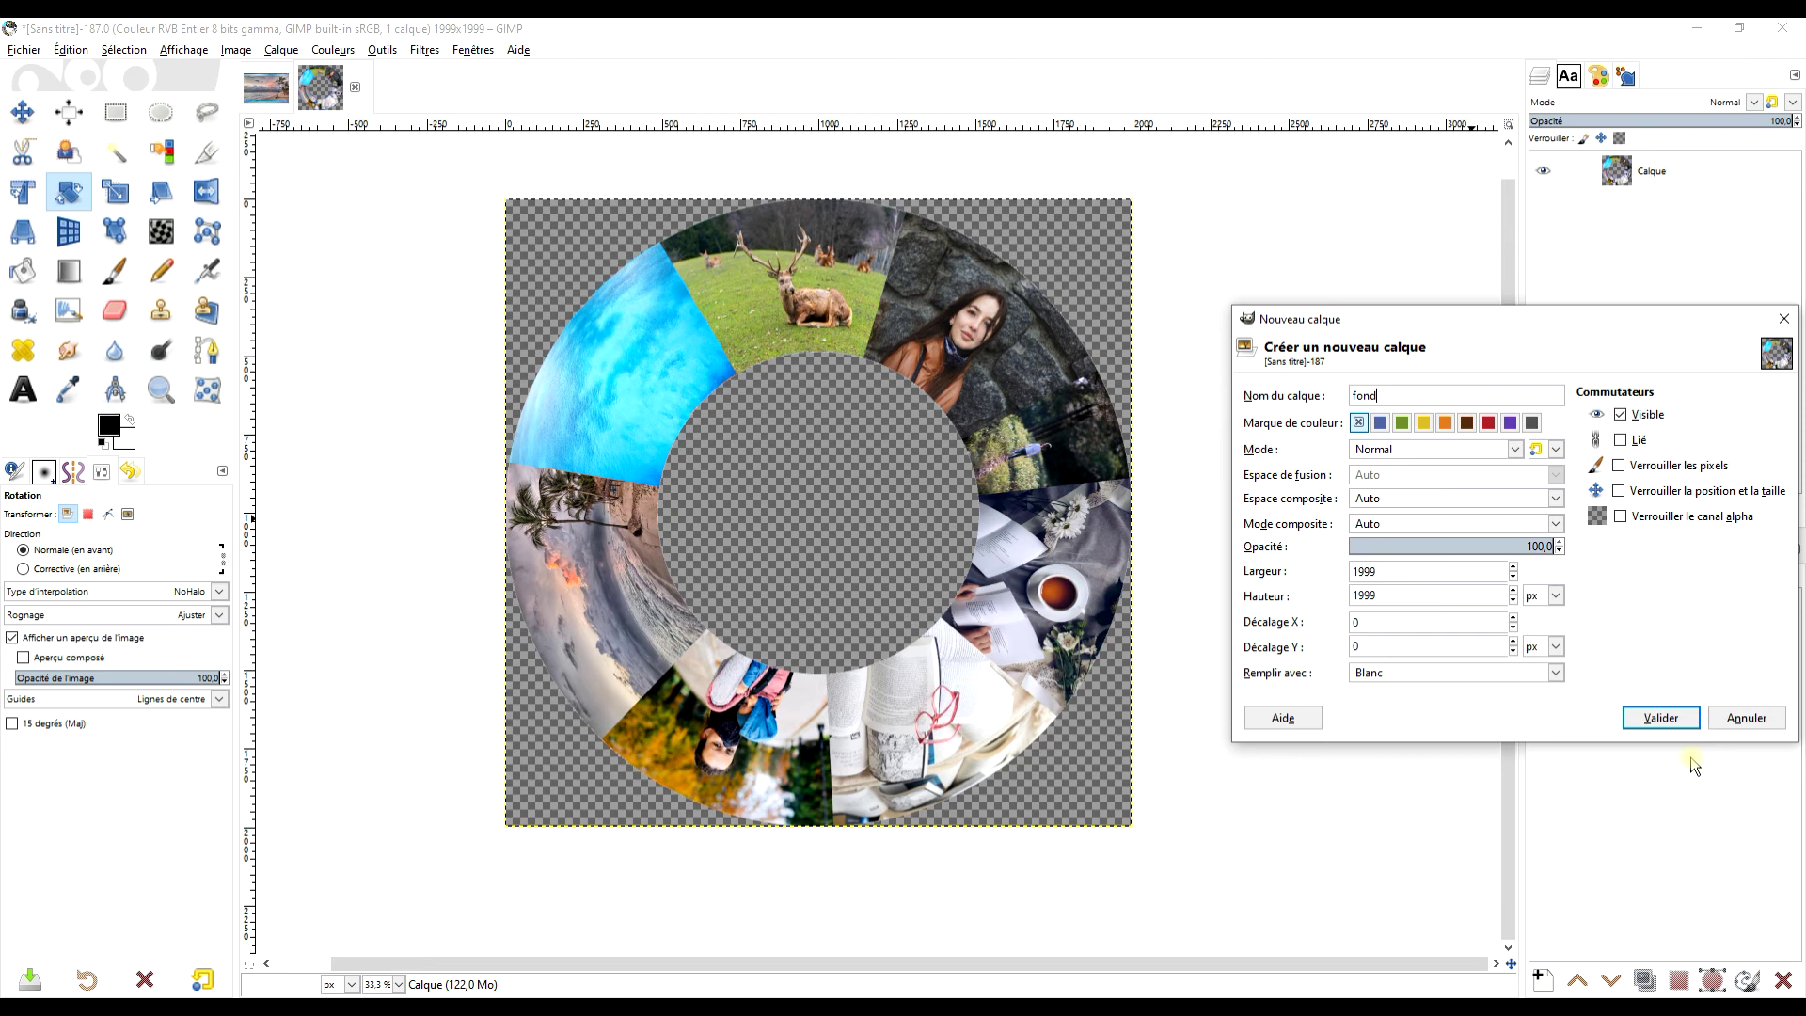
click(1644, 718)
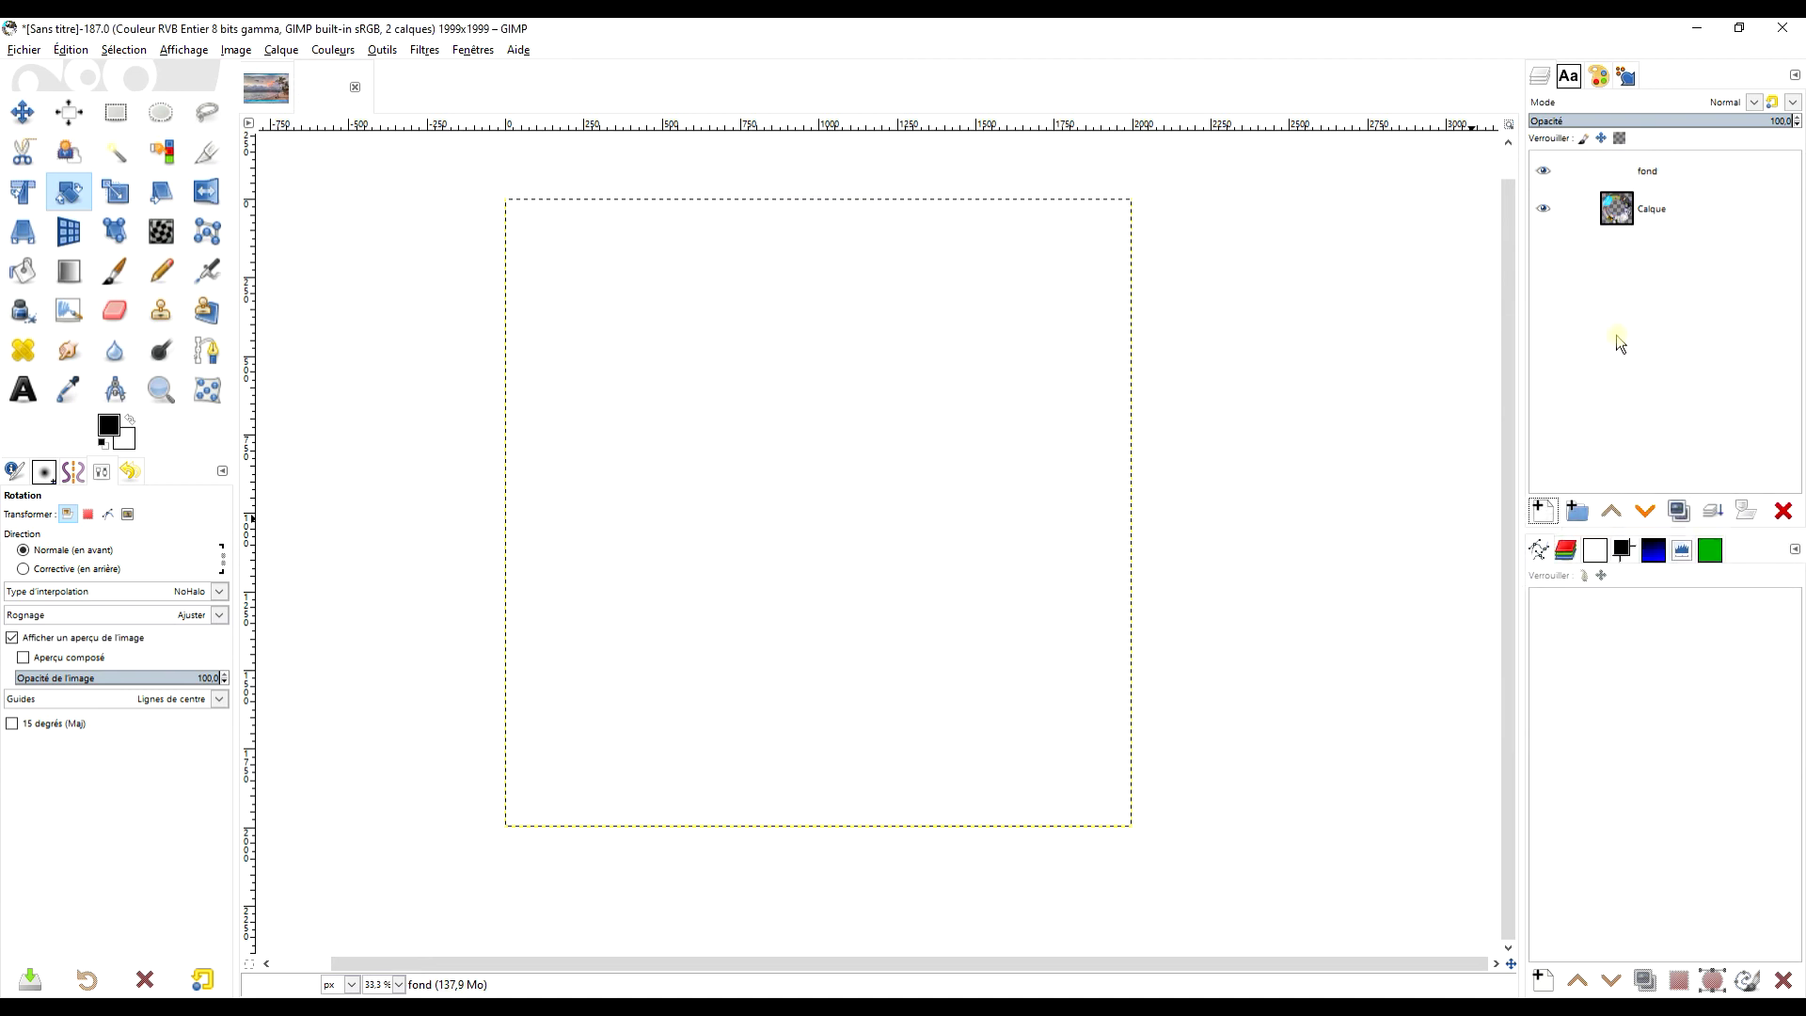
click(1644, 511)
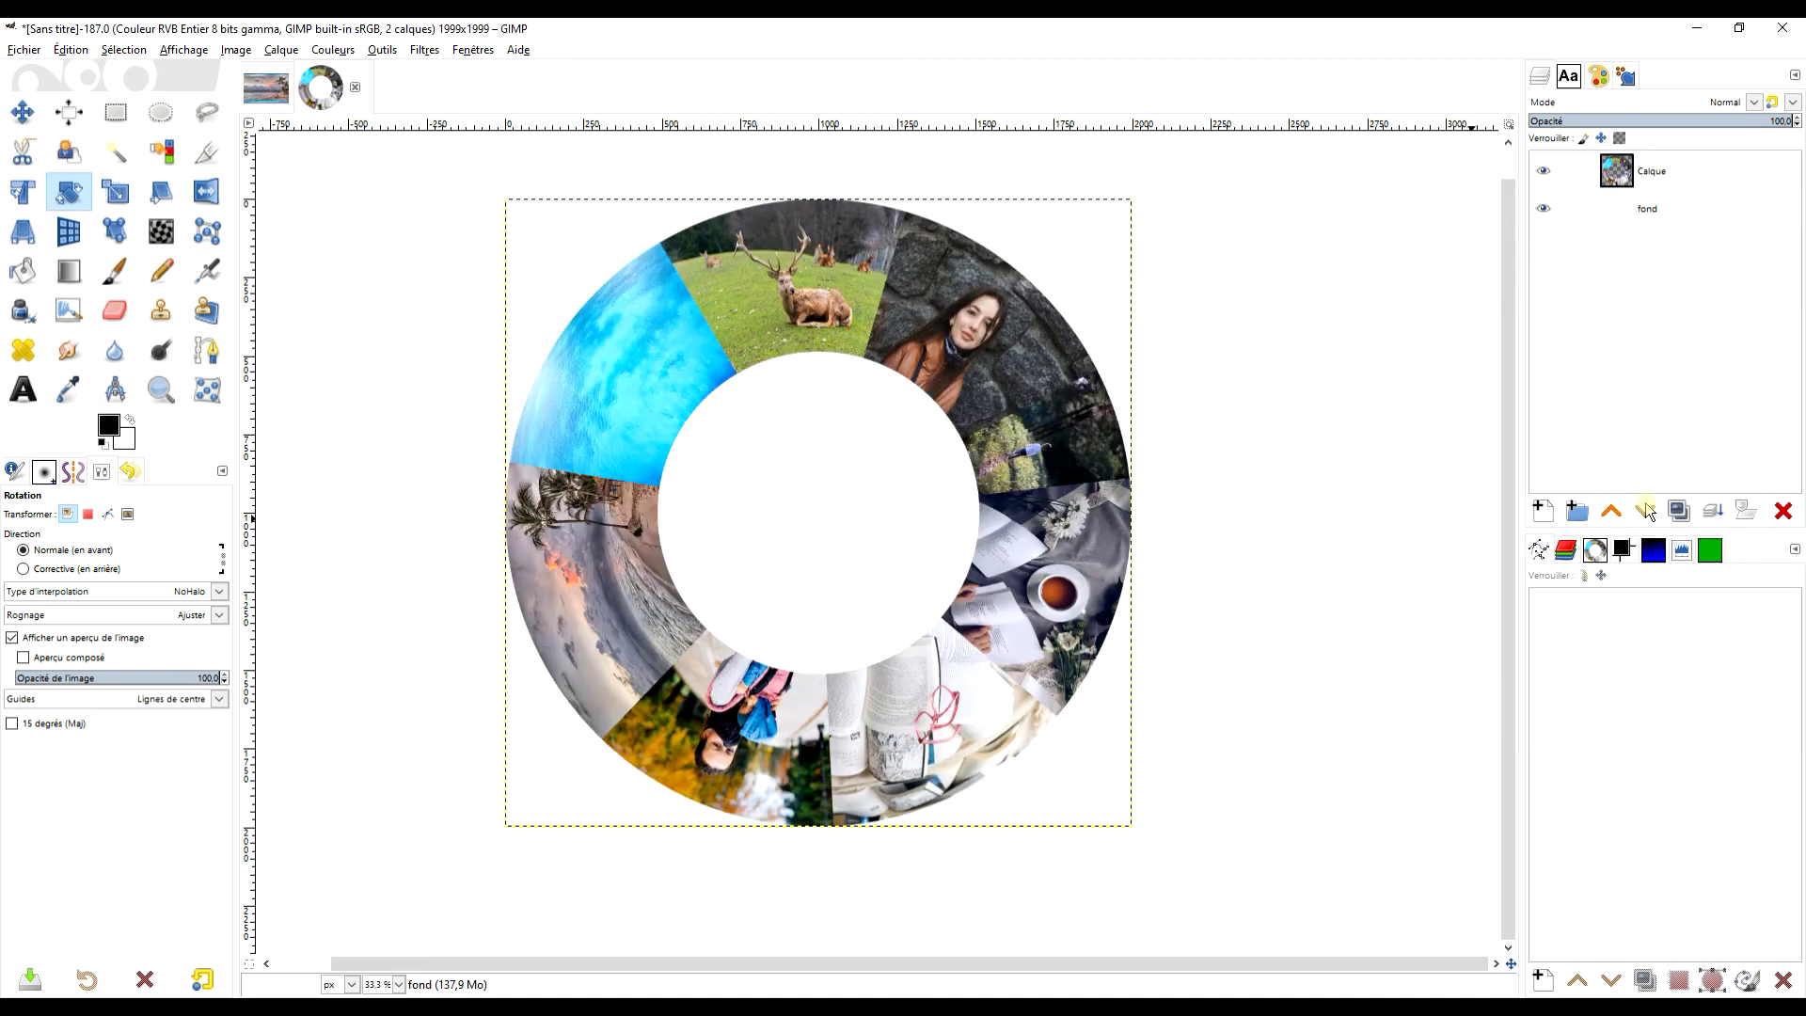
Try dark red #a20000 as the fill of the "fond" layer and settle on blue #003fde.
click(107, 425)
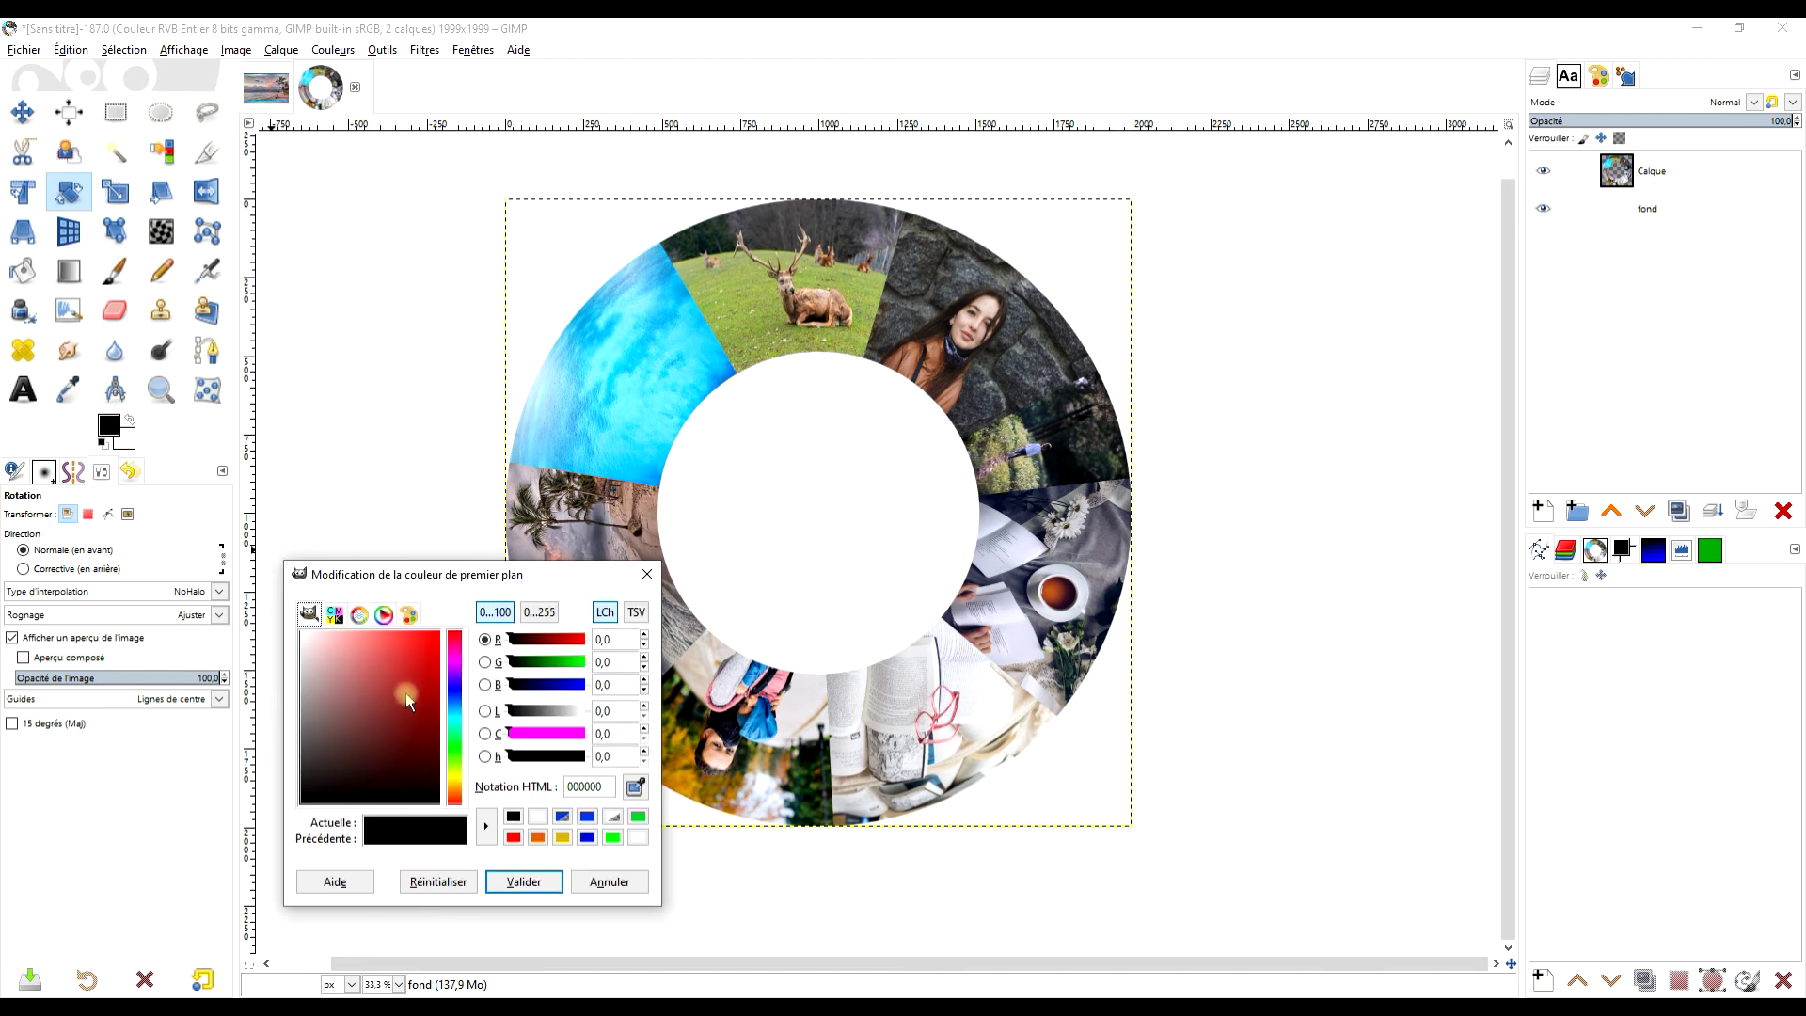
drag(404, 692, 439, 693)
drag(452, 824, 924, 282)
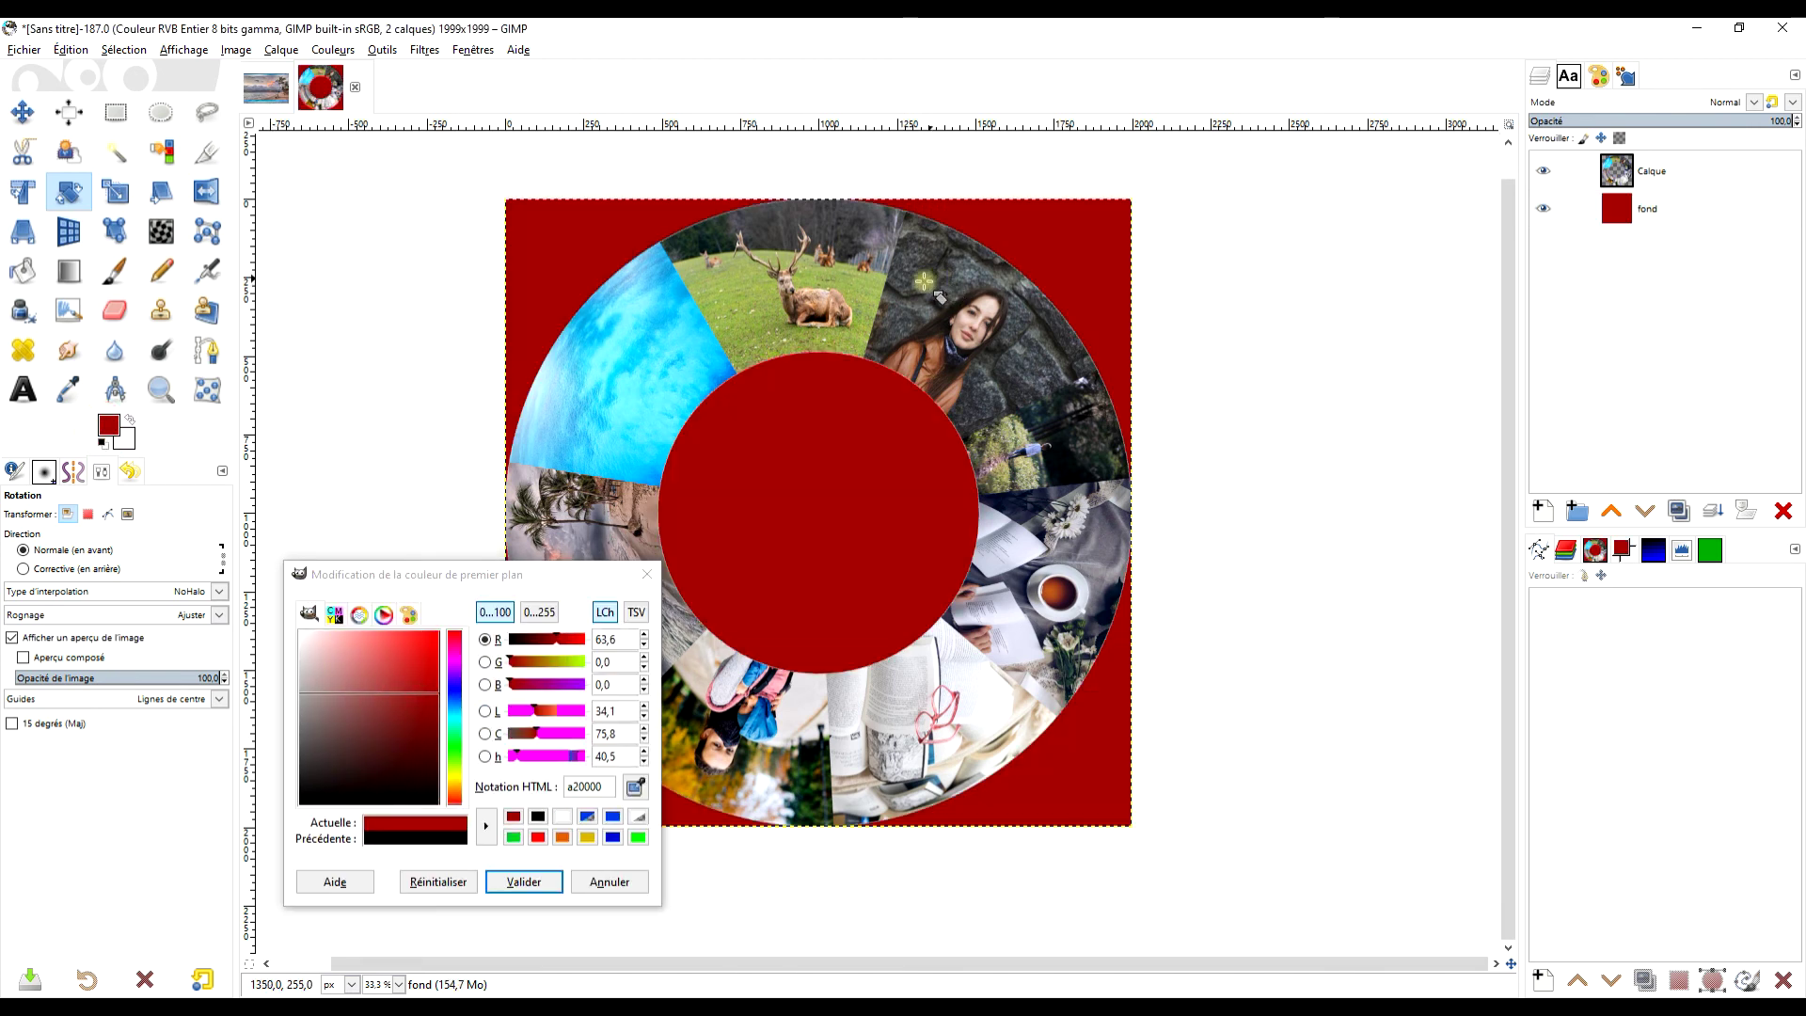
click(612, 816)
drag(428, 817, 824, 523)
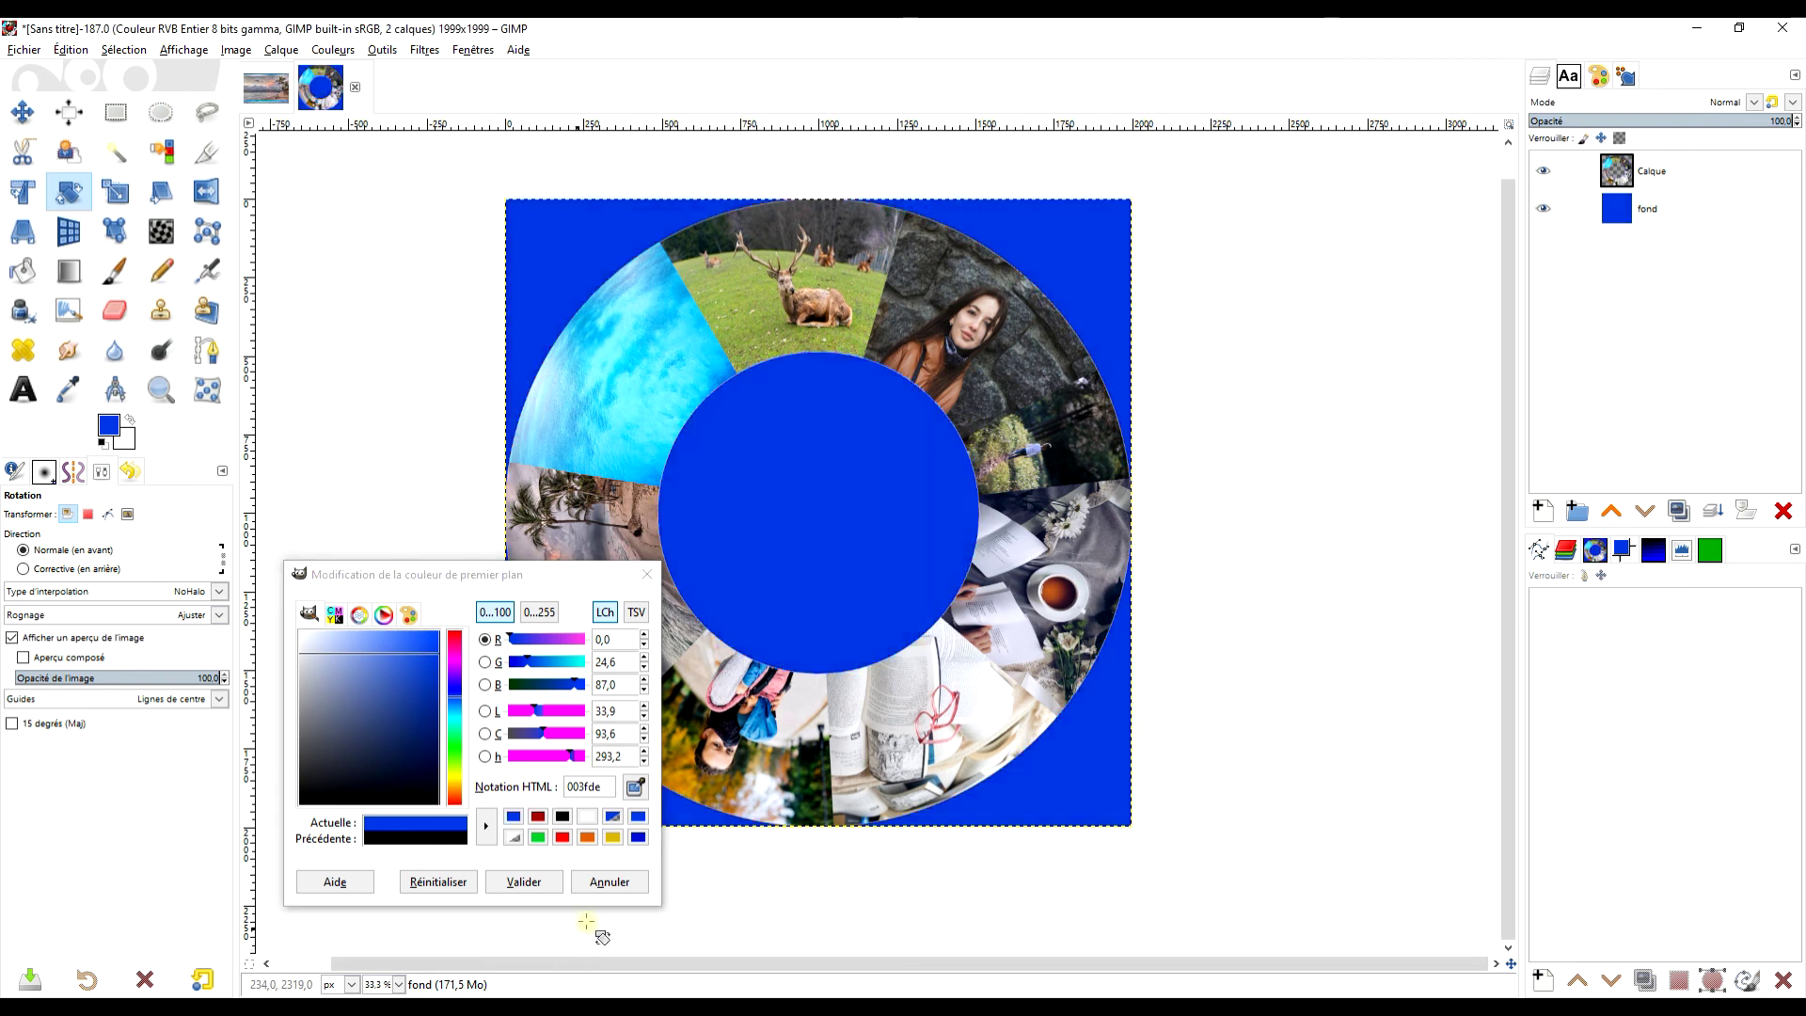
click(594, 882)
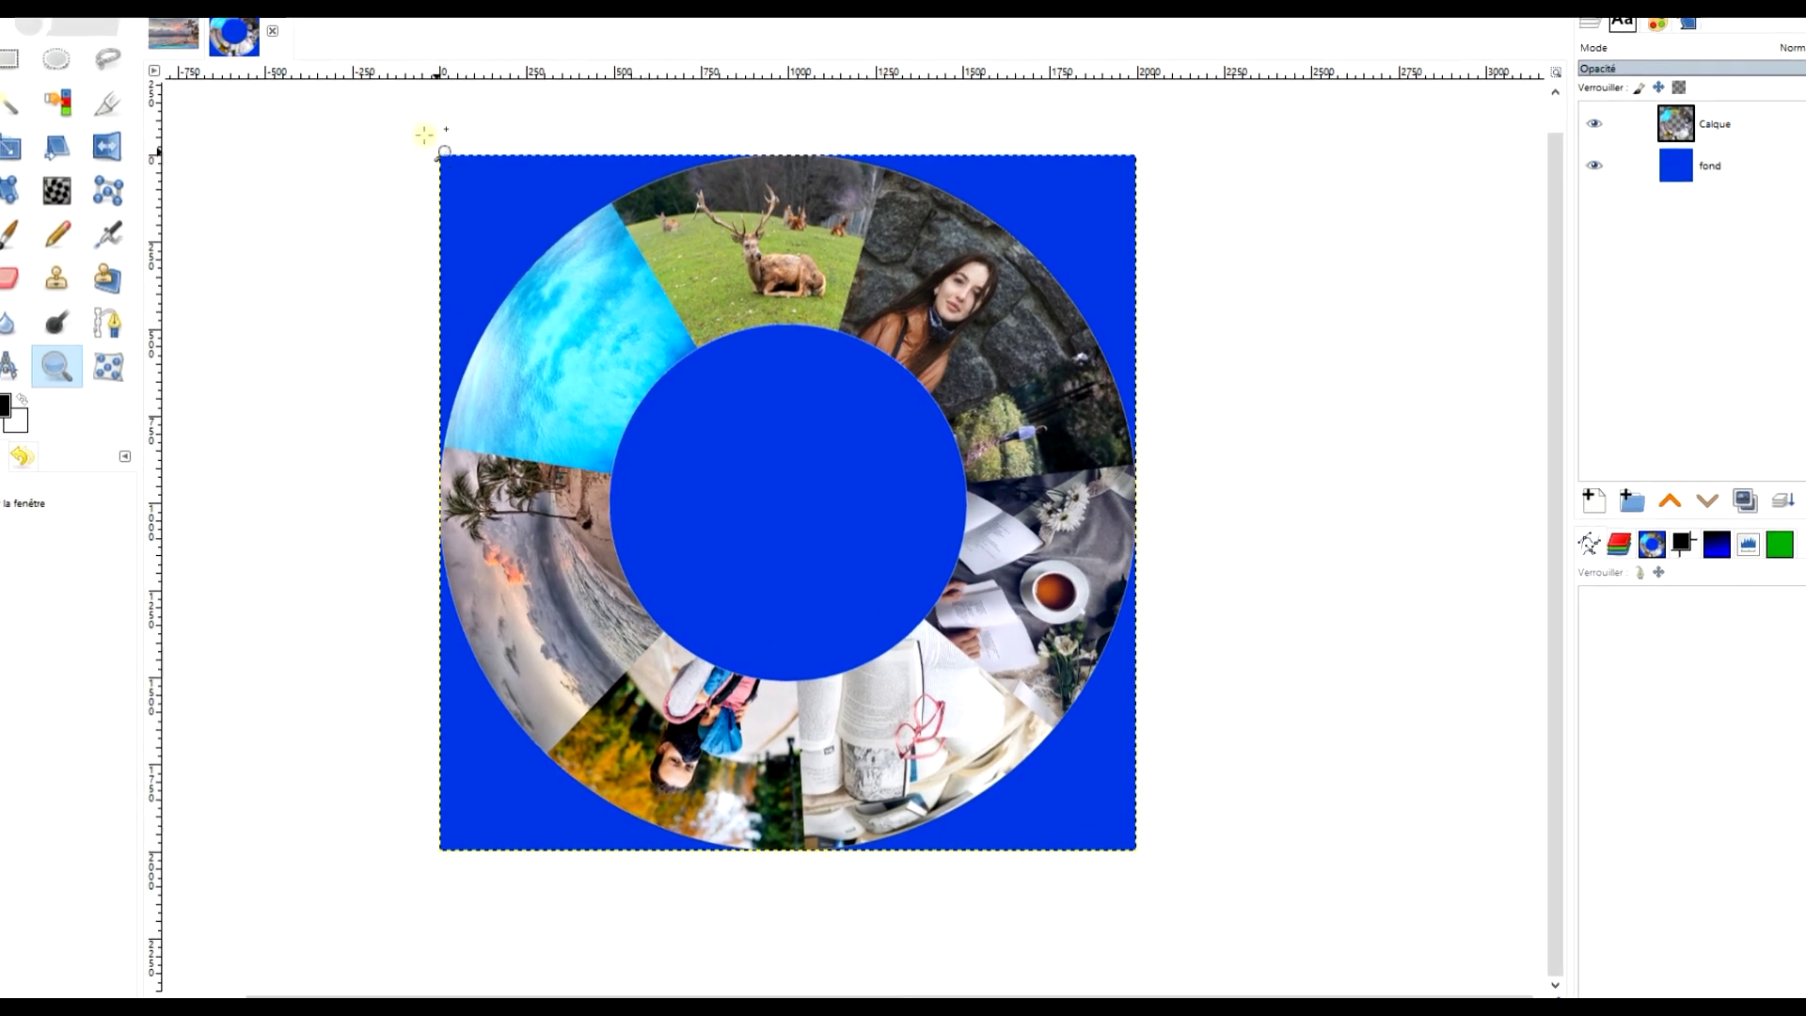
click(1516, 679)
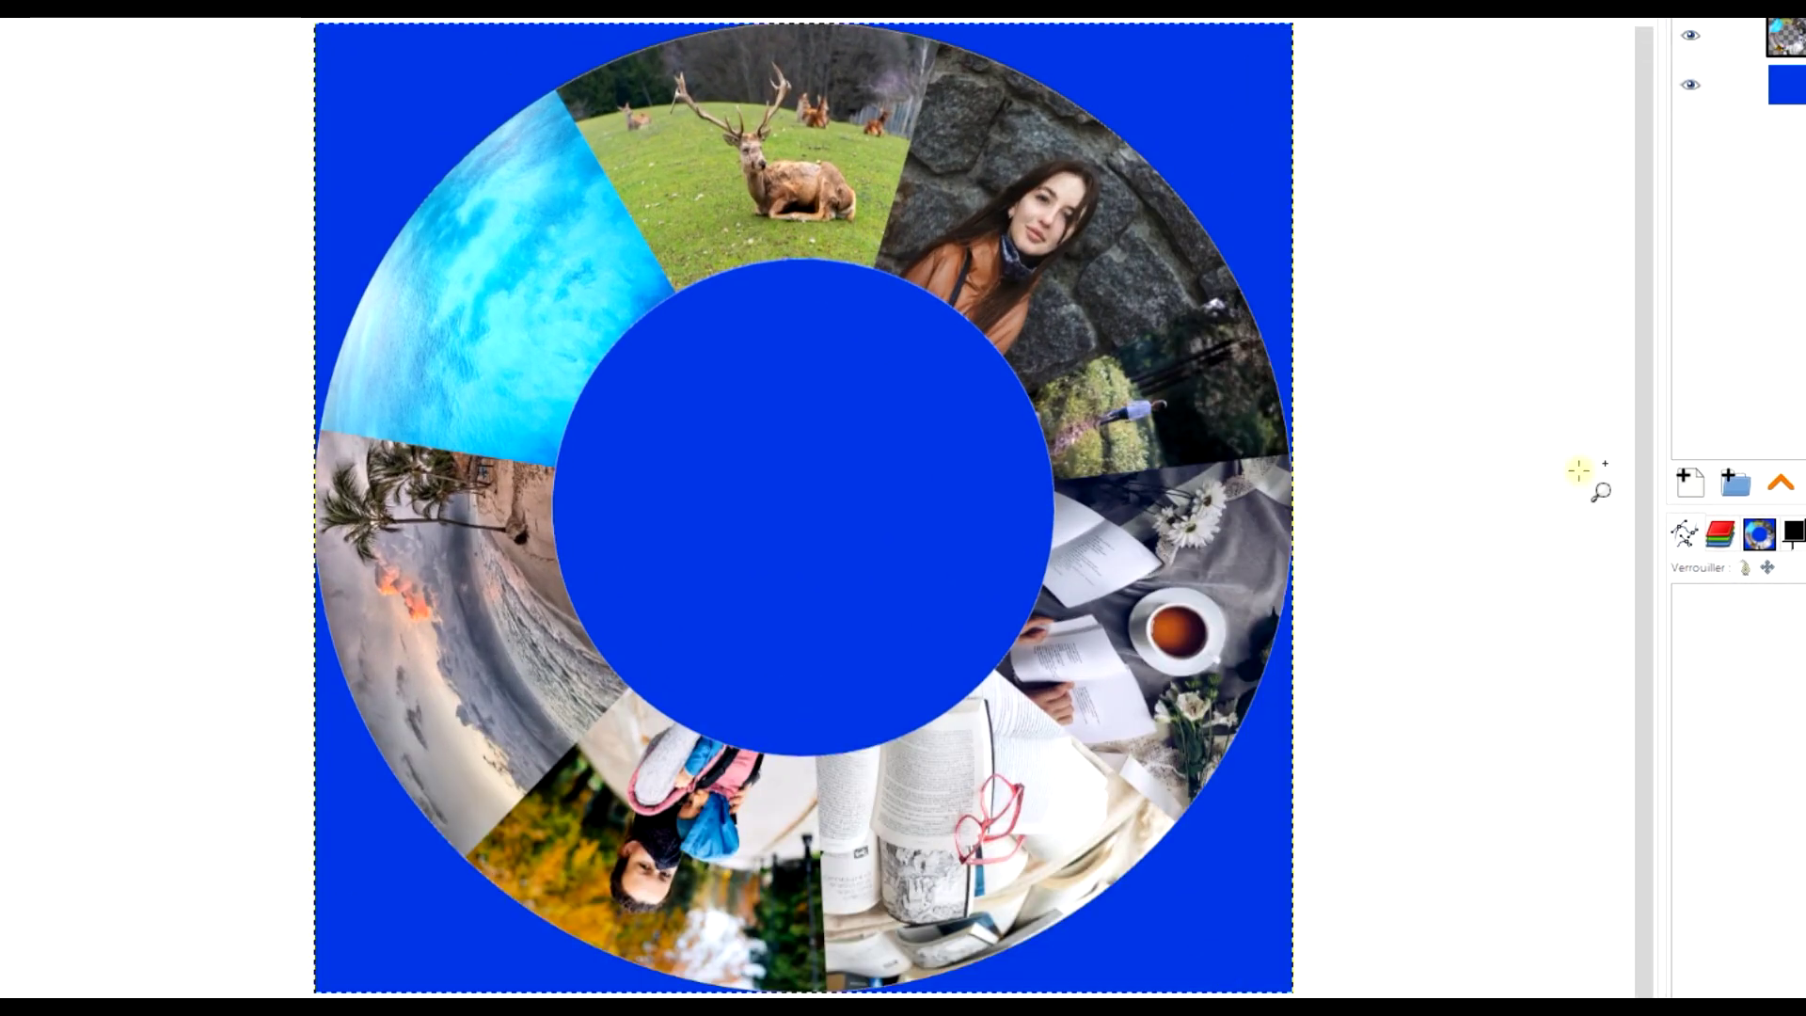